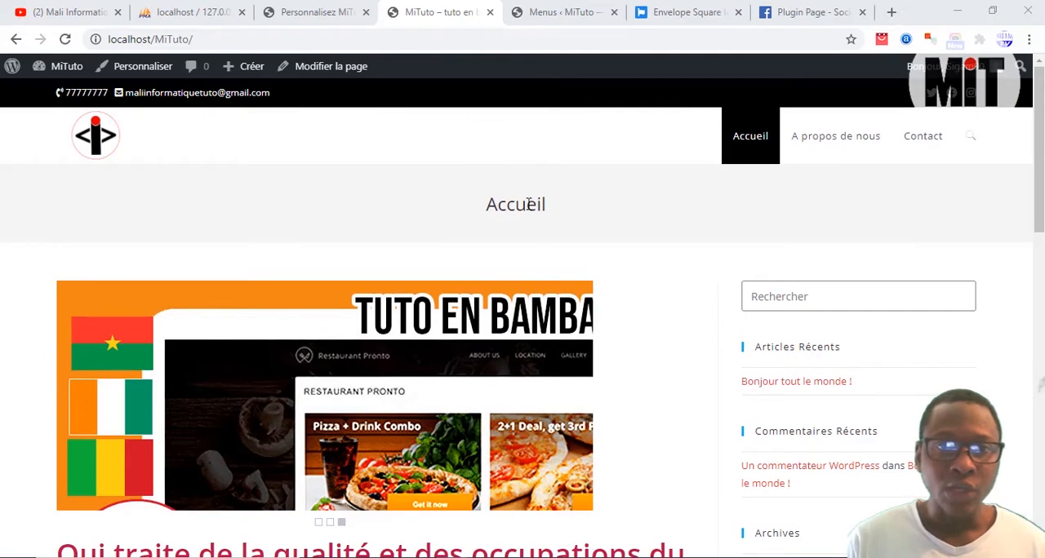
Step: Look over the MiTuto home page down to its footer and open the Accueil page for editing
{"action": "scroll", "coordinate": [543, 206], "scroll_direction": "down", "scroll_amount": 15}
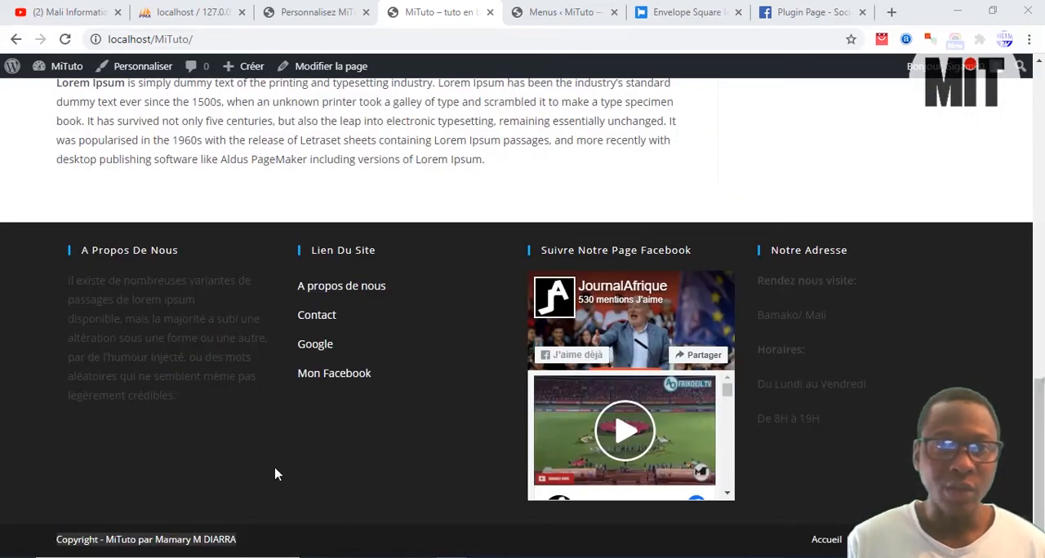
{"action": "left_click", "coordinate": [249, 532]}
{"action": "scroll", "coordinate": [261, 443], "scroll_direction": "up", "scroll_amount": 15}
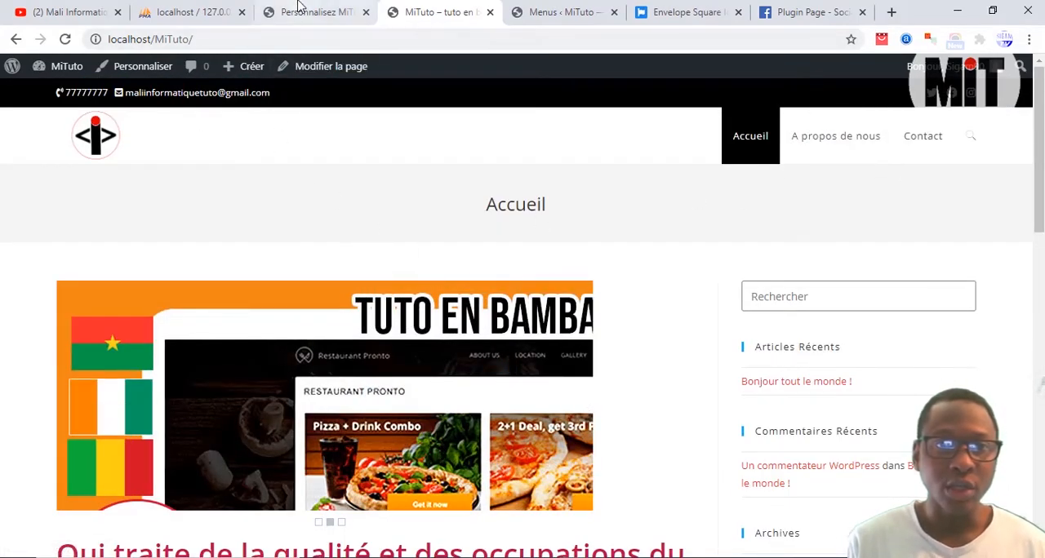
{"action": "left_click", "coordinate": [298, 9]}
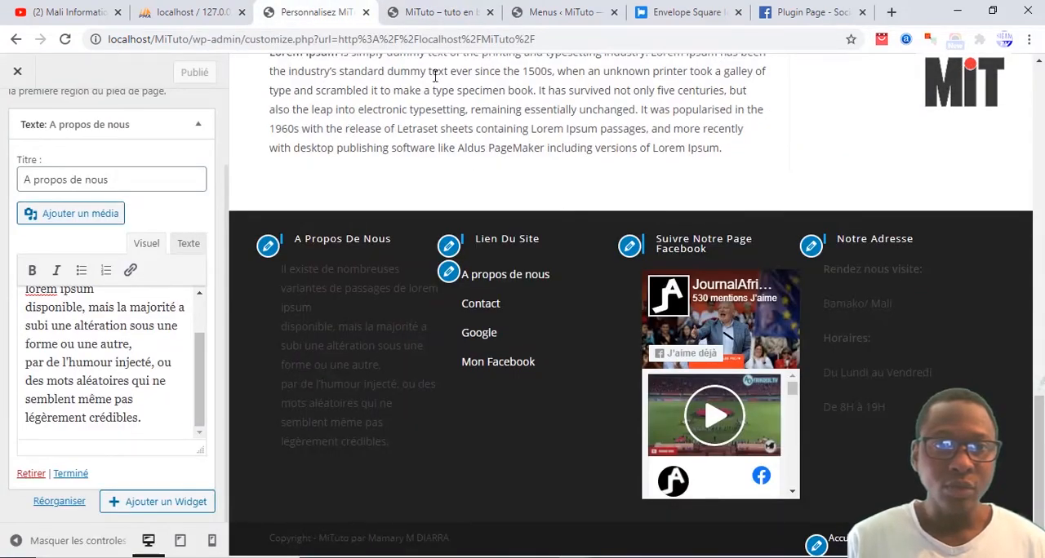
{"action": "left_click", "coordinate": [441, 8]}
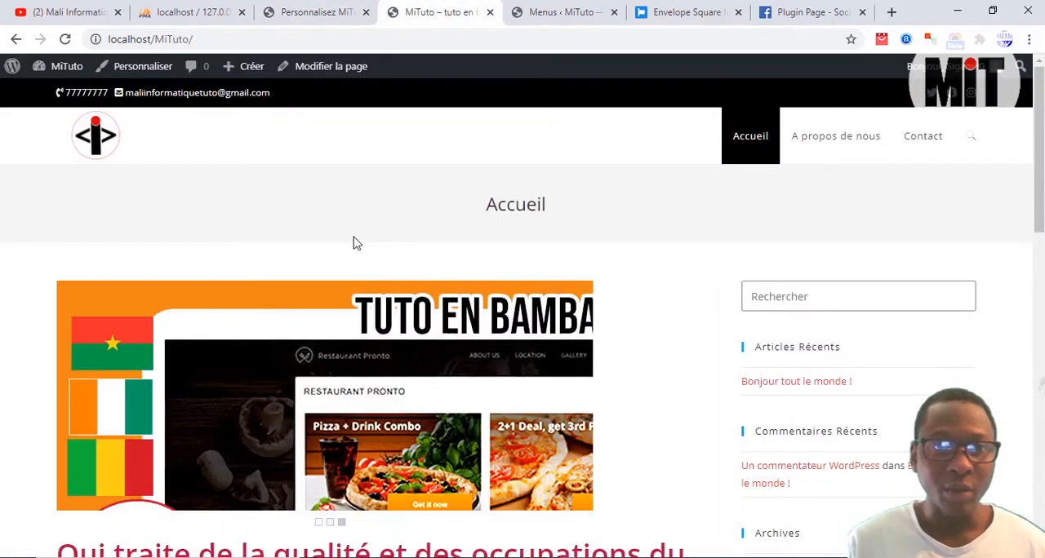
{"action": "left_click", "coordinate": [335, 71]}
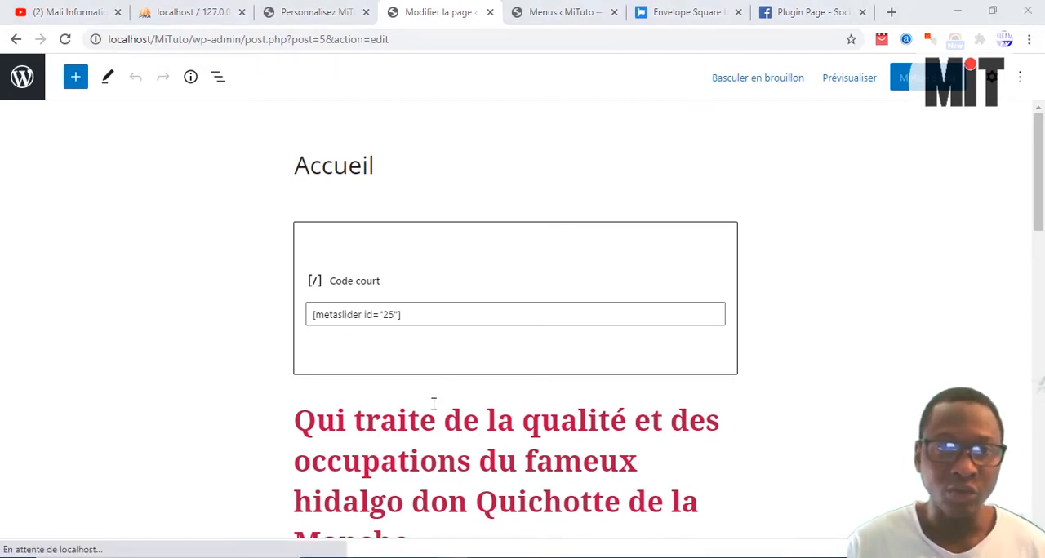
Step: Remove the Lorem Ipsum paragraph block at the end of the Accueil page
{"action": "left_click", "coordinate": [431, 318]}
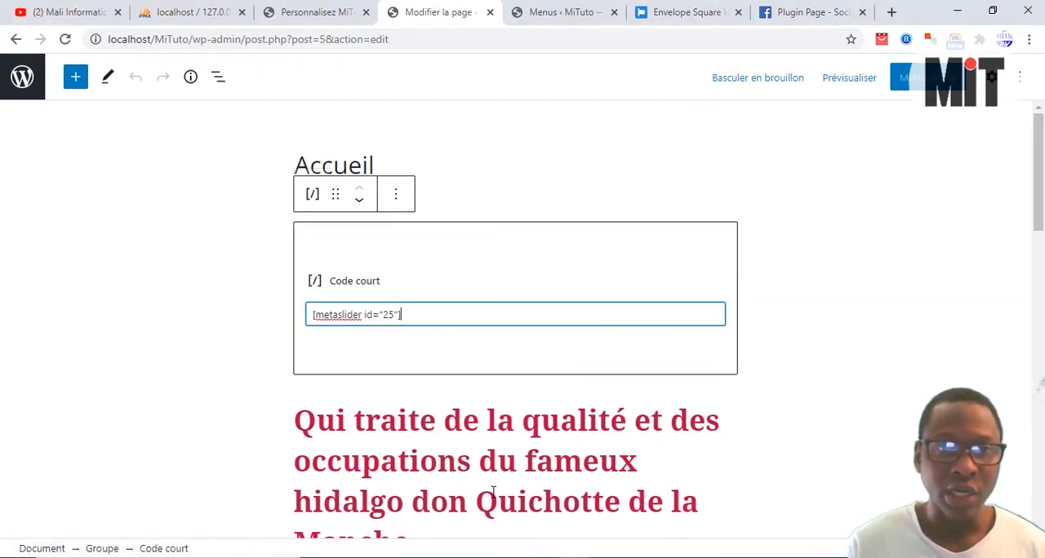
{"action": "scroll", "coordinate": [526, 453], "scroll_direction": "down", "scroll_amount": 10}
{"action": "scroll", "coordinate": [527, 454], "scroll_direction": "down", "scroll_amount": 4}
{"action": "left_click", "coordinate": [547, 332]}
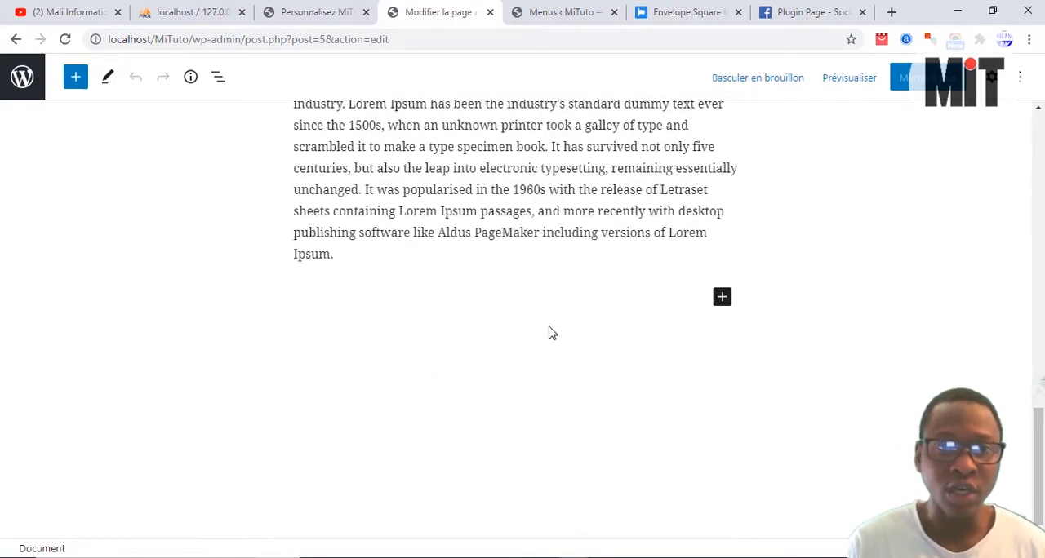
{"action": "scroll", "coordinate": [448, 378], "scroll_direction": "up", "scroll_amount": 4}
{"action": "left_click", "coordinate": [448, 378]}
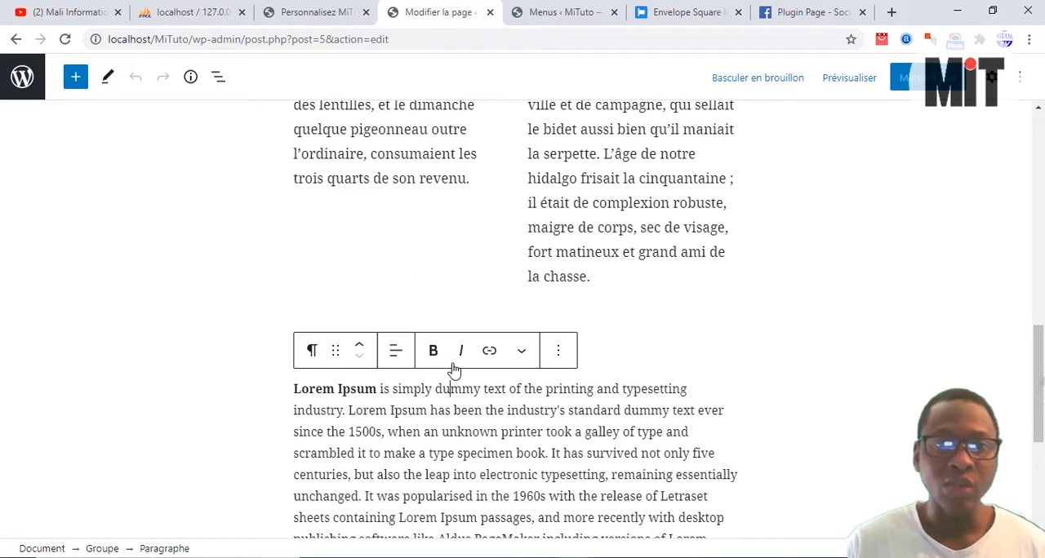
{"action": "left_click", "coordinate": [558, 350]}
{"action": "left_click", "coordinate": [572, 307]}
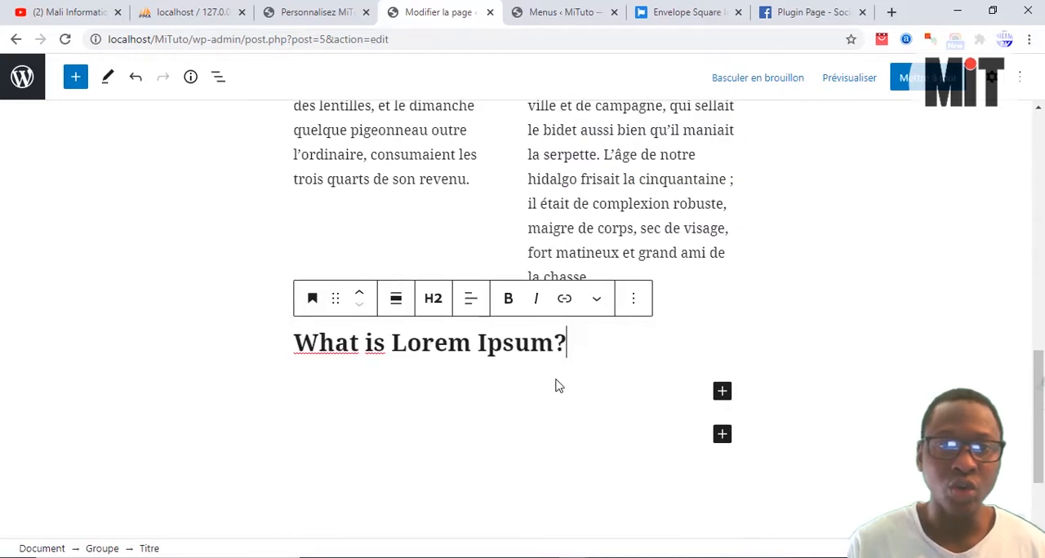
Step: Remove the "What is Lorem Ipsum?" heading block below the two columns
{"action": "scroll", "coordinate": [596, 421], "scroll_direction": "up", "scroll_amount": 2}
{"action": "left_click", "coordinate": [635, 454]}
{"action": "left_click", "coordinate": [661, 405]}
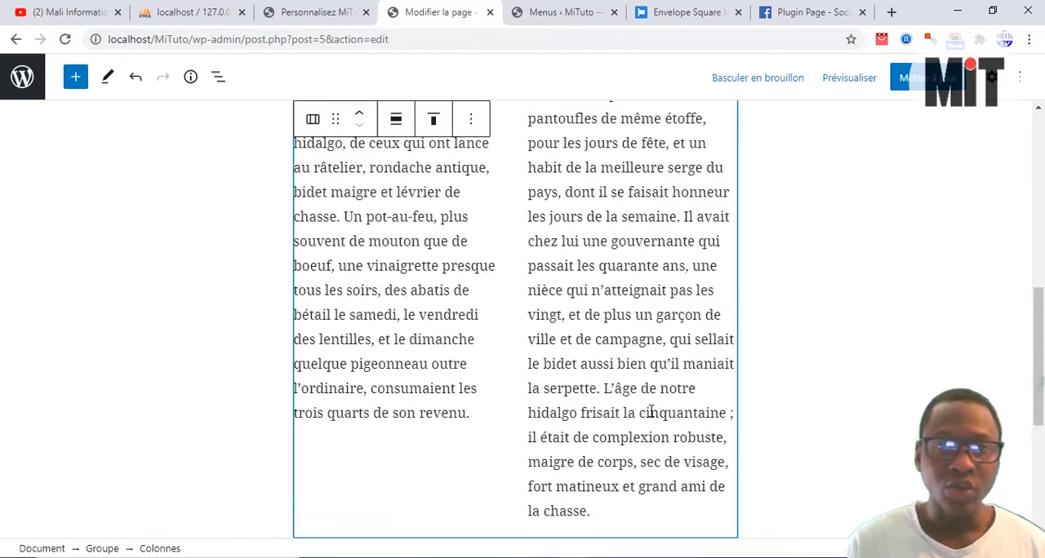
Step: Remove the paragraph blocks from both columns under the don Quichotte heading, starting with the second column
{"action": "scroll", "coordinate": [649, 403], "scroll_direction": "up", "scroll_amount": 3}
{"action": "left_click", "coordinate": [527, 315]}
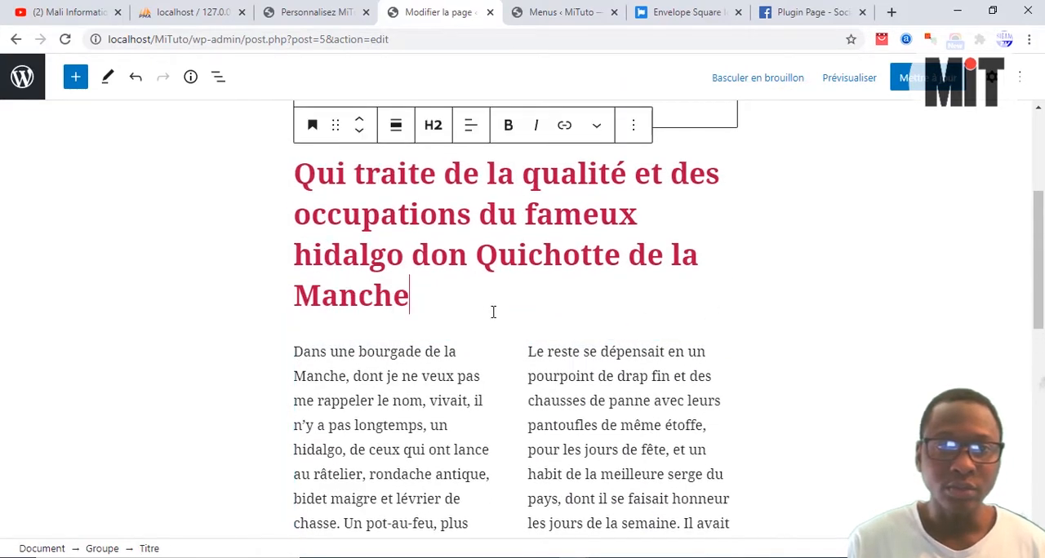
{"action": "left_click", "coordinate": [529, 351]}
{"action": "left_click", "coordinate": [793, 312]}
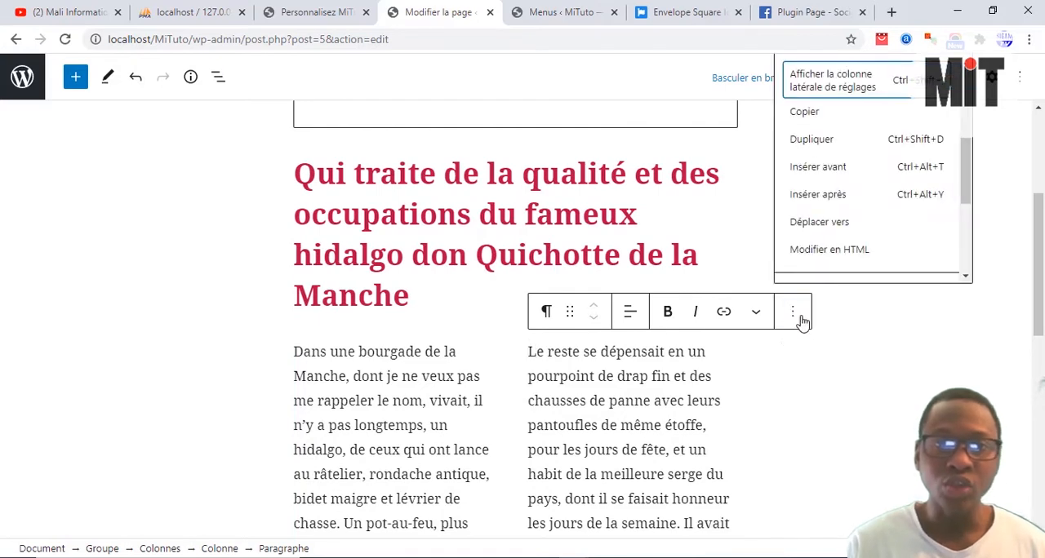
{"action": "scroll", "coordinate": [808, 253], "scroll_direction": "down", "scroll_amount": 2}
{"action": "left_click", "coordinate": [811, 275]}
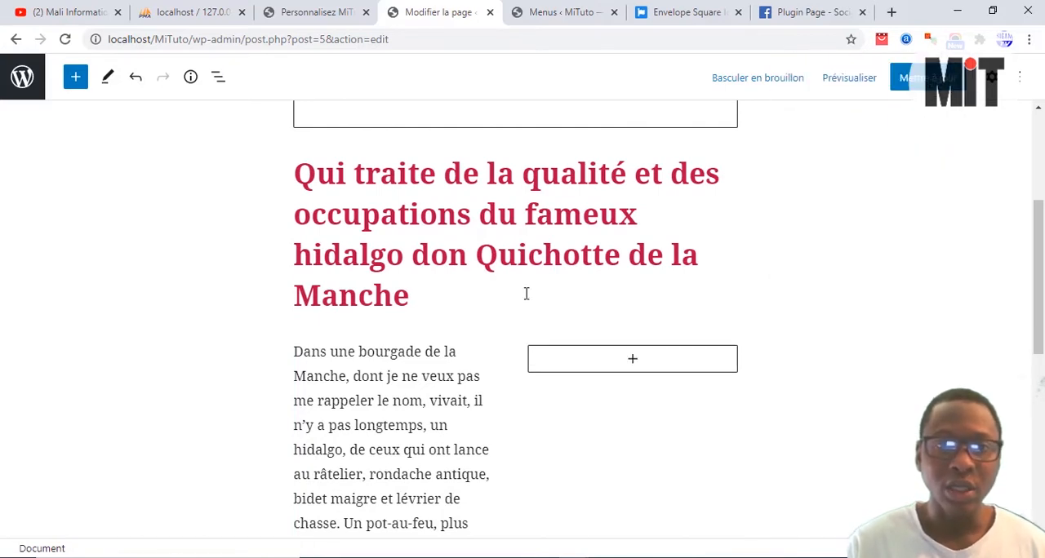
{"action": "left_click", "coordinate": [442, 348]}
{"action": "left_click", "coordinate": [559, 312]}
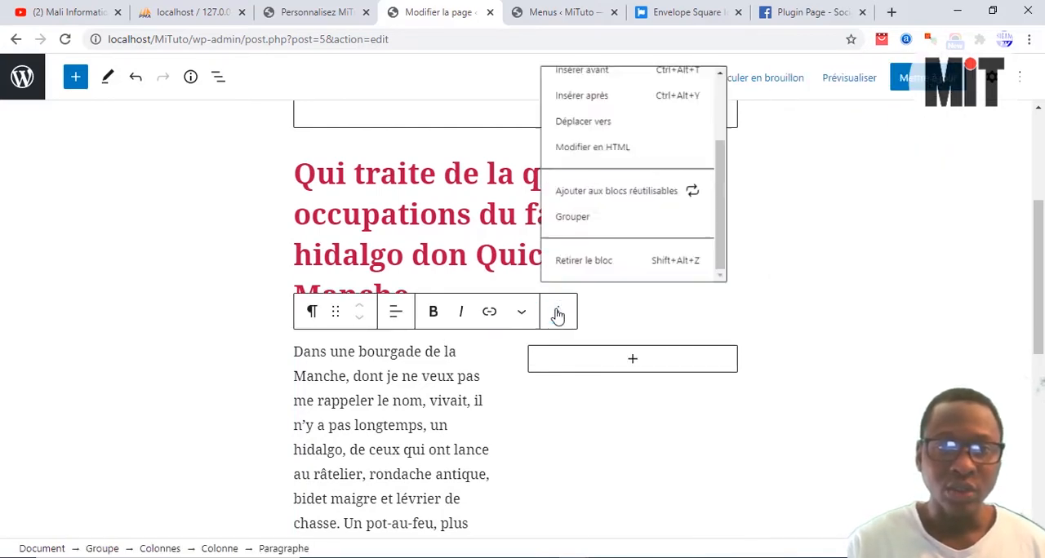
{"action": "left_click", "coordinate": [597, 273]}
Step: Remove the red "Qui traite de la qualité" heading block above the empty columns
{"action": "scroll", "coordinate": [490, 335], "scroll_direction": "down", "scroll_amount": 1}
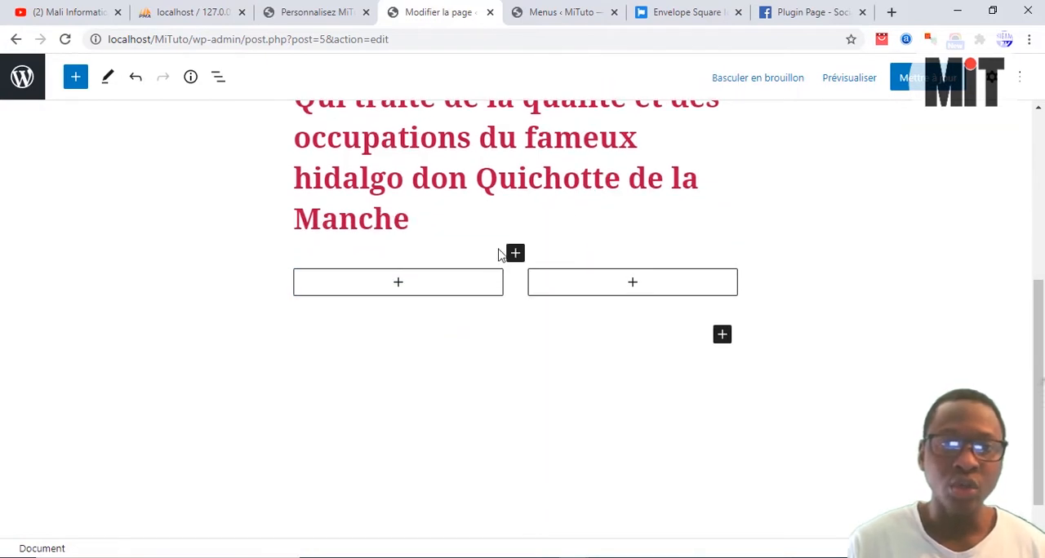
{"action": "left_click", "coordinate": [558, 175]}
{"action": "scroll", "coordinate": [606, 178], "scroll_direction": "up", "scroll_amount": 1}
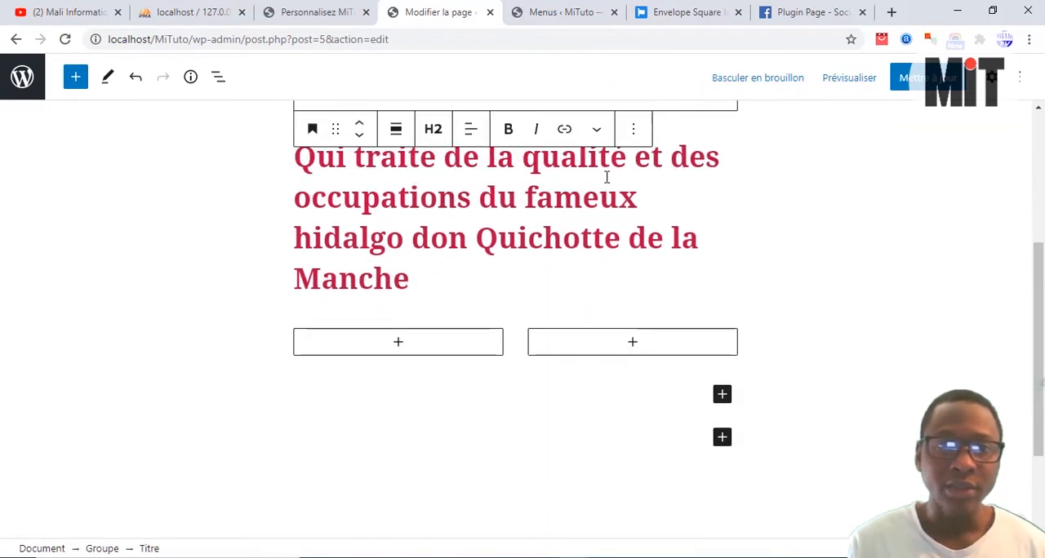
{"action": "left_click", "coordinate": [632, 128]}
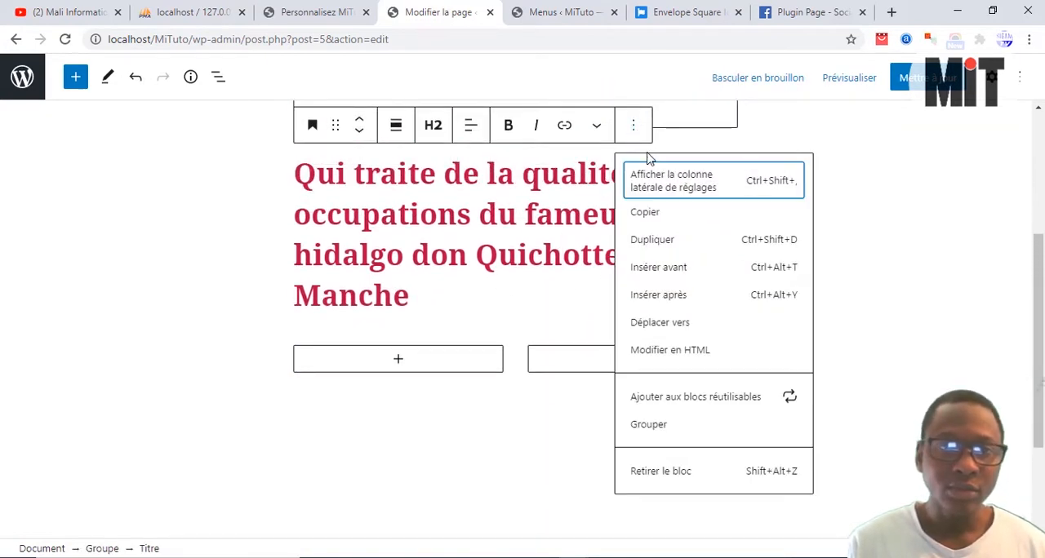
{"action": "left_click", "coordinate": [660, 473]}
Step: Remove the metaslider shortcode block under the Accueil title
{"action": "scroll", "coordinate": [587, 367], "scroll_direction": "up", "scroll_amount": 1}
{"action": "left_click", "coordinate": [396, 196]}
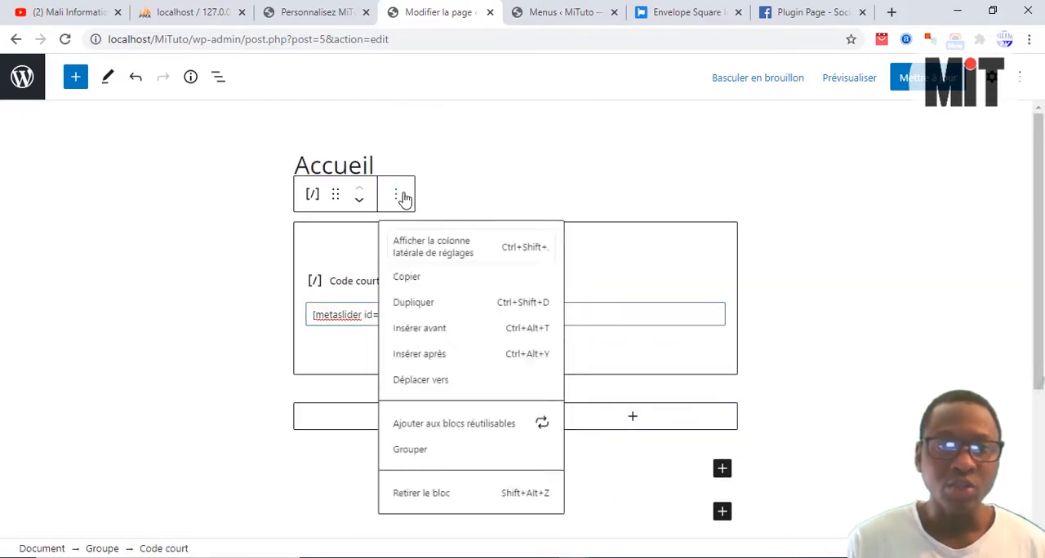
{"action": "left_click", "coordinate": [428, 511]}
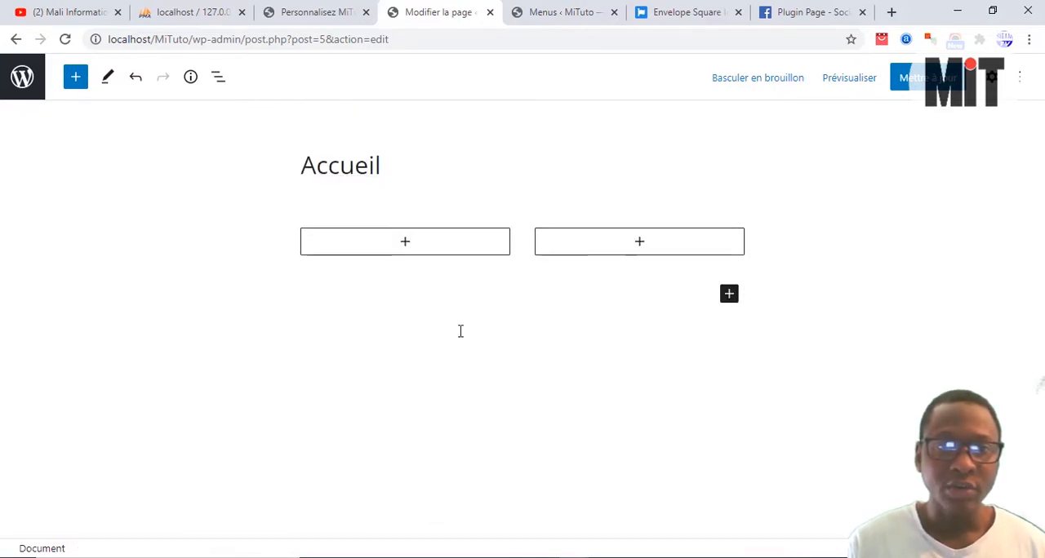
Step: Delete the empty two-column block so only the page title is left
{"action": "left_click", "coordinate": [637, 284]}
{"action": "left_click", "coordinate": [640, 242]}
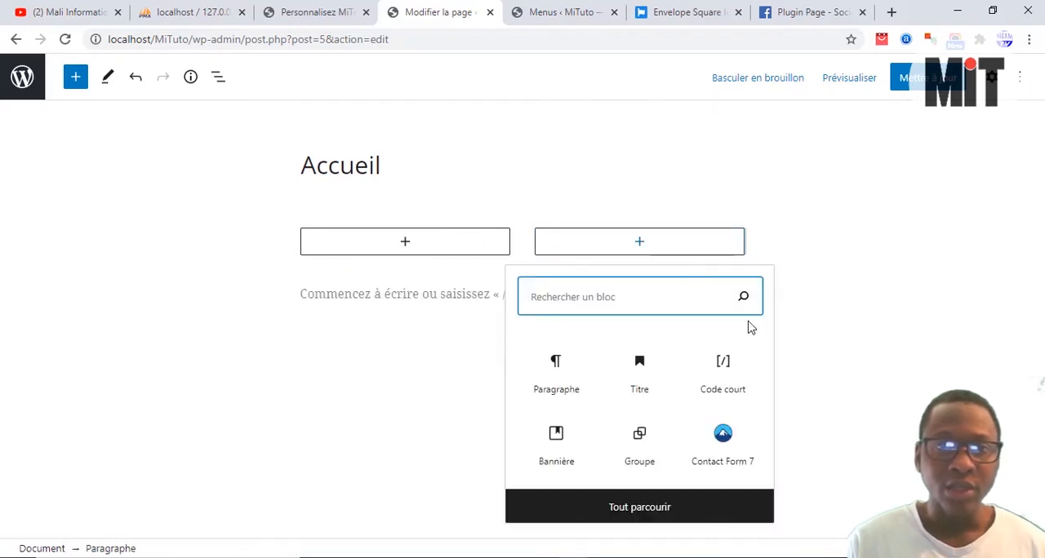
{"action": "left_click", "coordinate": [684, 210]}
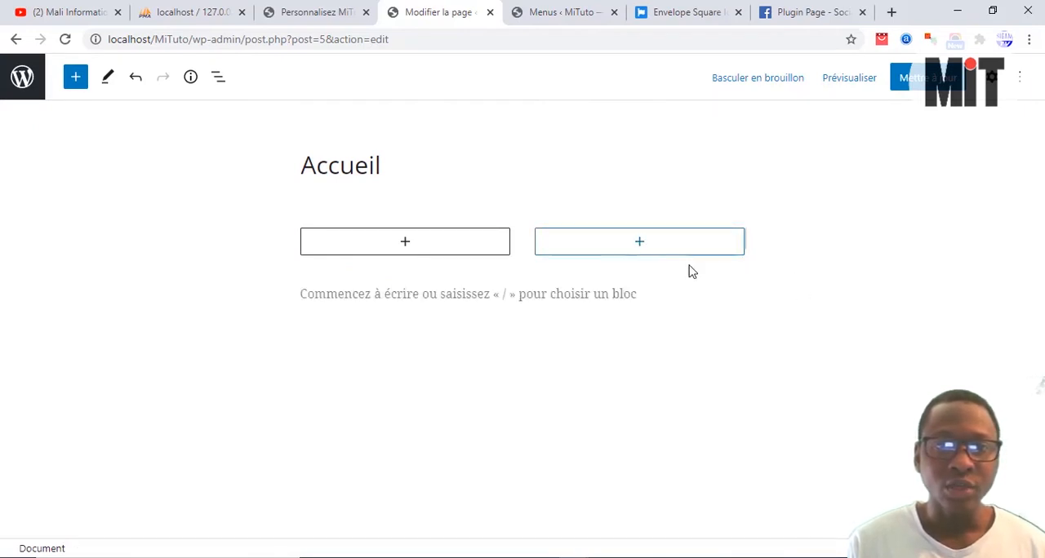
{"action": "left_click", "coordinate": [675, 294]}
{"action": "key", "text": "BackSpace"}
{"action": "key", "text": "BackSpace"}
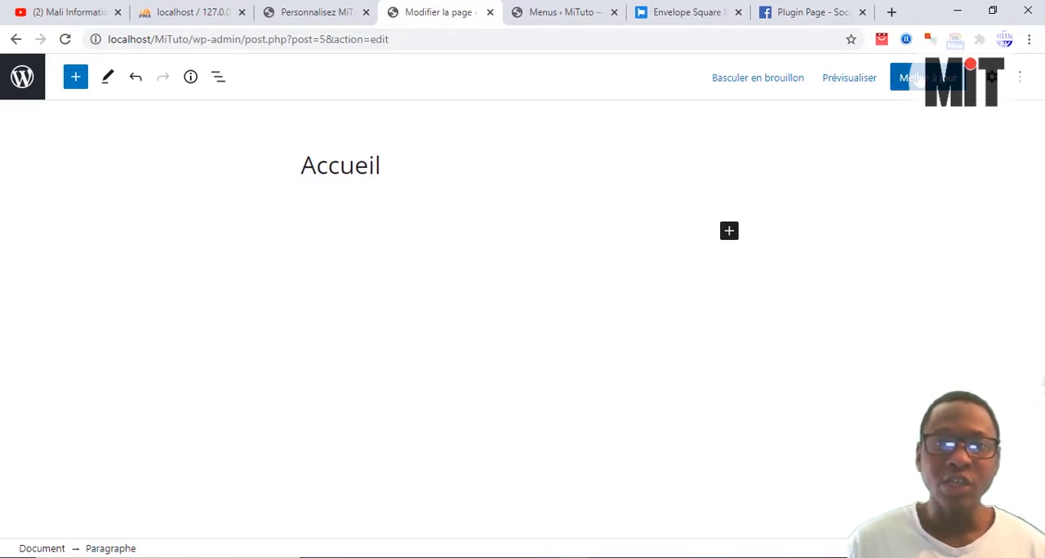
Step: Update the Accueil page and view the emptied page on the site
{"action": "left_click", "coordinate": [931, 78]}
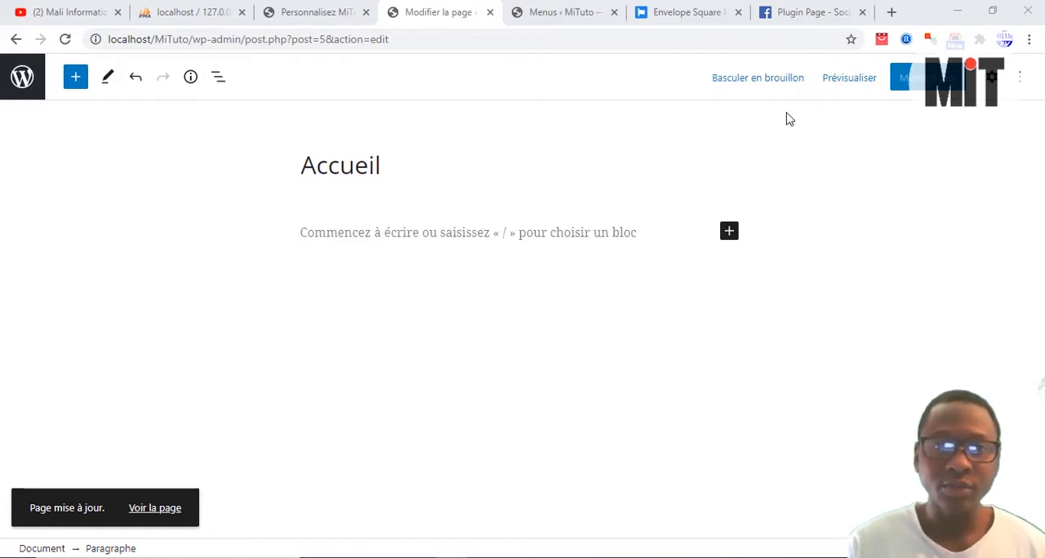
{"action": "left_click", "coordinate": [158, 515]}
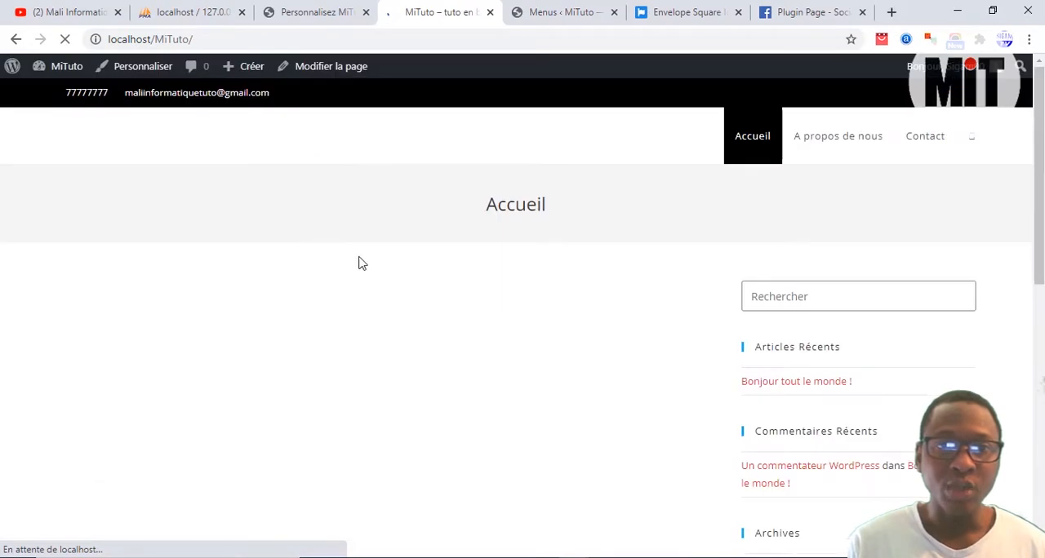
{"action": "scroll", "coordinate": [496, 333], "scroll_direction": "down", "scroll_amount": 7}
{"action": "scroll", "coordinate": [493, 333], "scroll_direction": "up", "scroll_amount": 7}
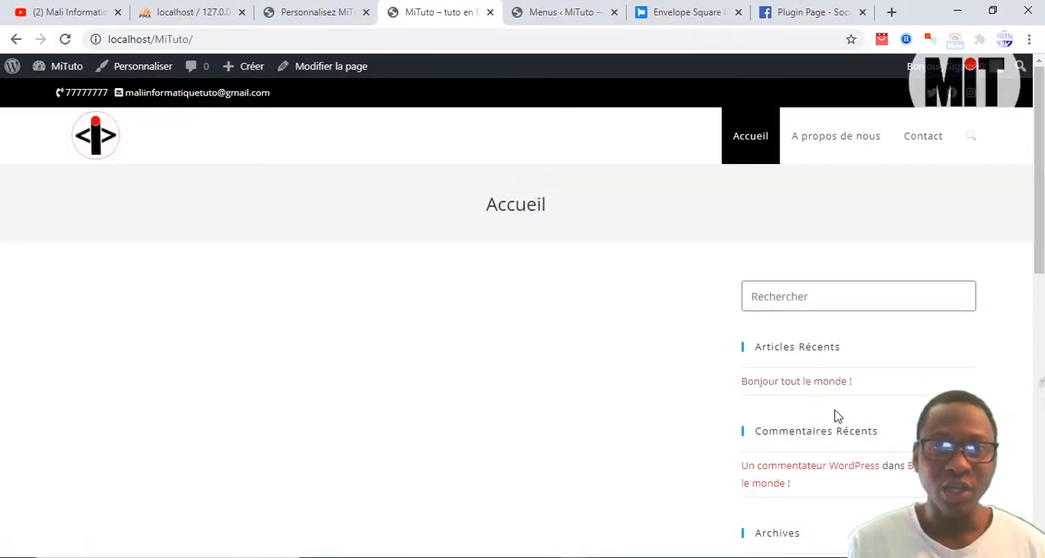
{"action": "scroll", "coordinate": [836, 416], "scroll_direction": "down", "scroll_amount": 3}
Step: Close the theme customizer in the other browser tab and open the WordPress dashboard there
{"action": "left_click", "coordinate": [304, 7]}
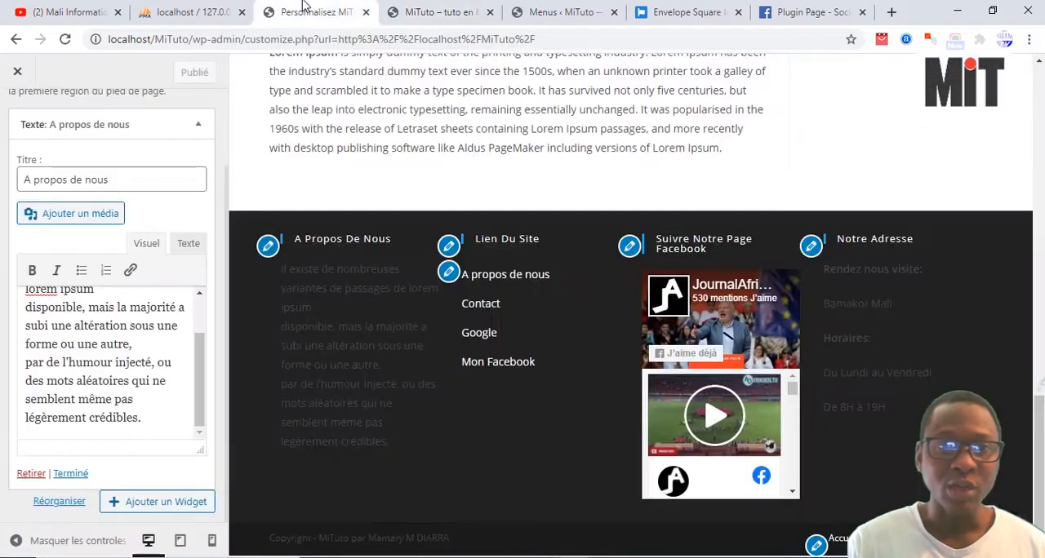
{"action": "left_click", "coordinate": [453, 9]}
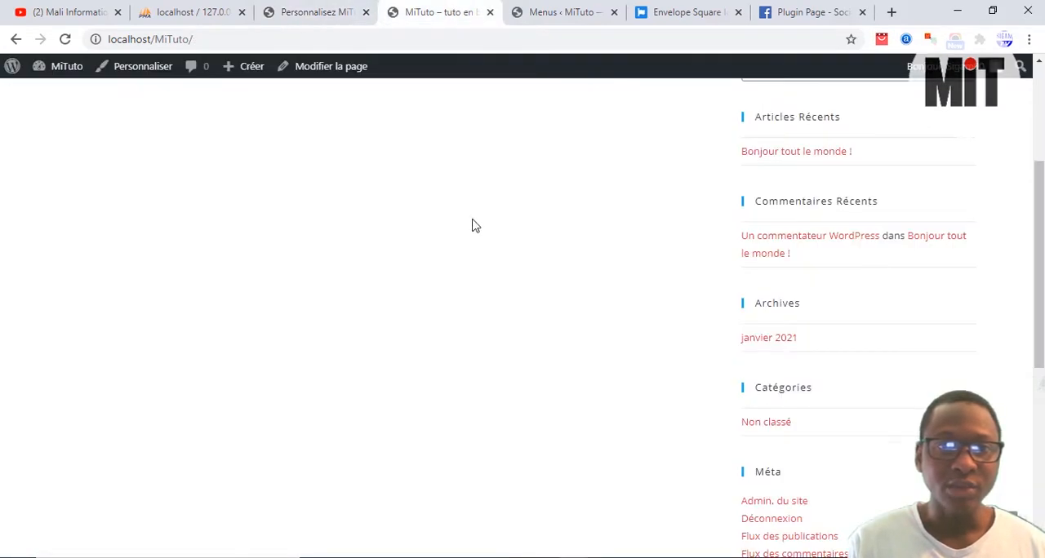
{"action": "scroll", "coordinate": [490, 245], "scroll_direction": "up", "scroll_amount": 5}
{"action": "left_click", "coordinate": [320, 8]}
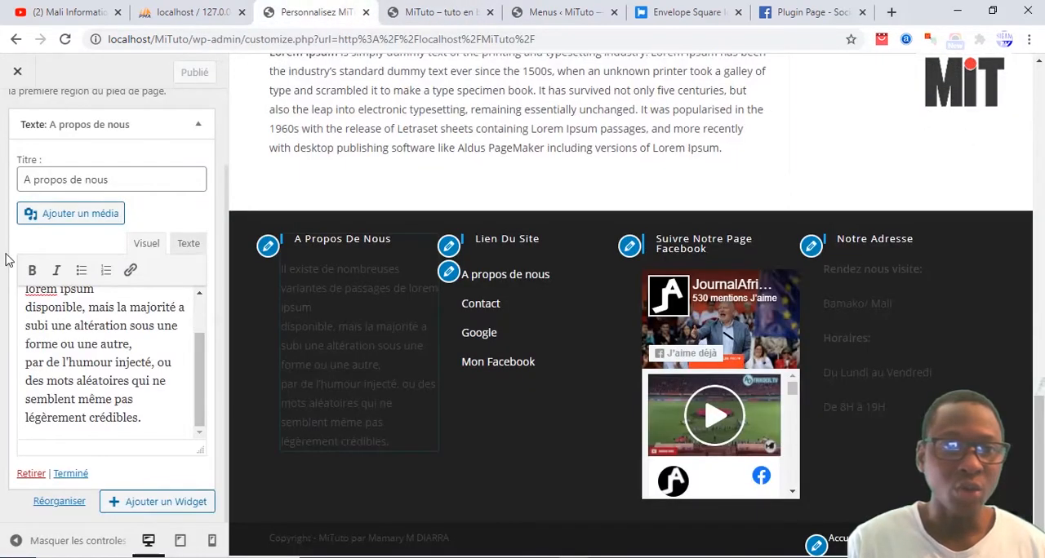
{"action": "left_click", "coordinate": [17, 73]}
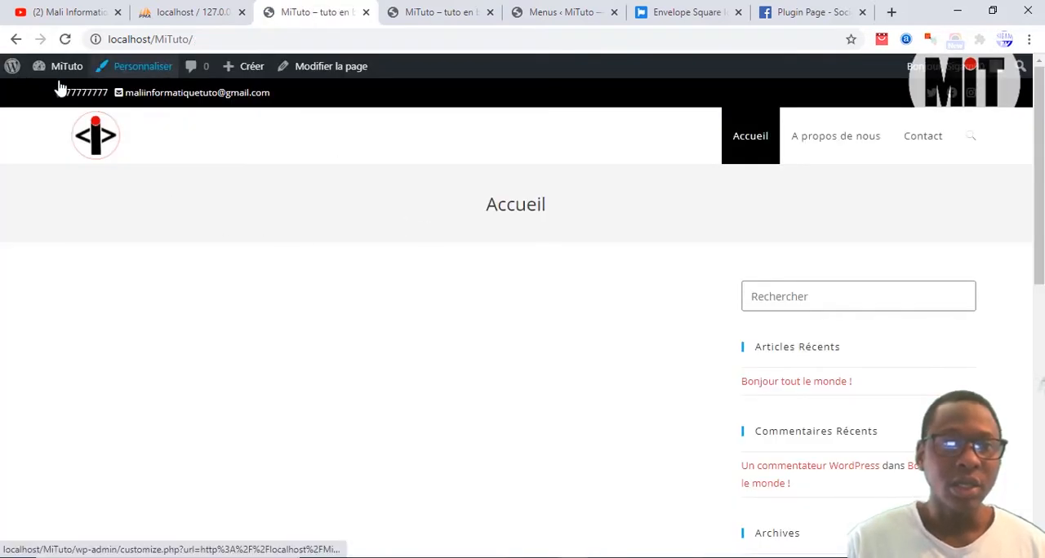
{"action": "left_click", "coordinate": [67, 69]}
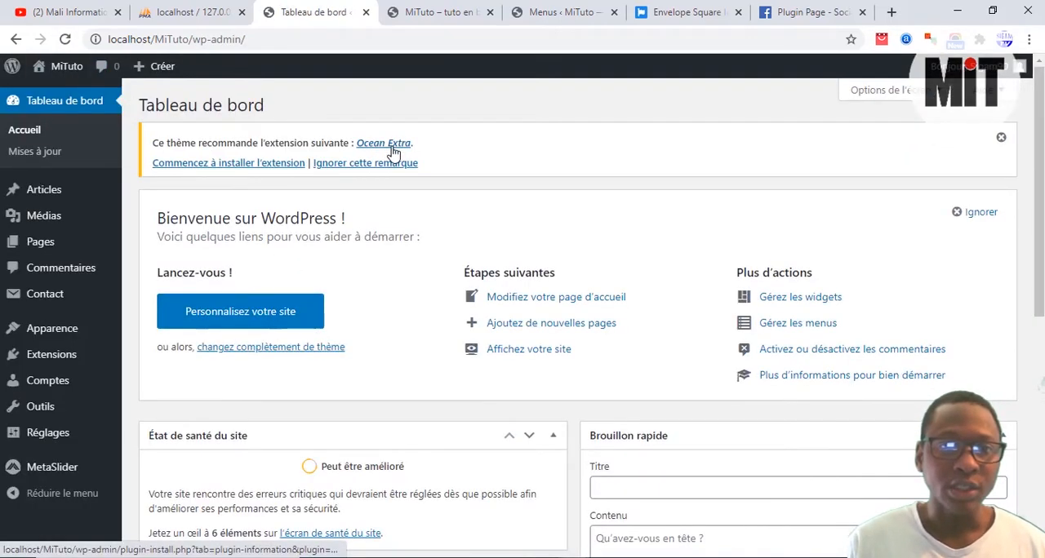
Step: Install the theme's recommended Ocean Extra plugin
{"action": "left_click", "coordinate": [258, 165]}
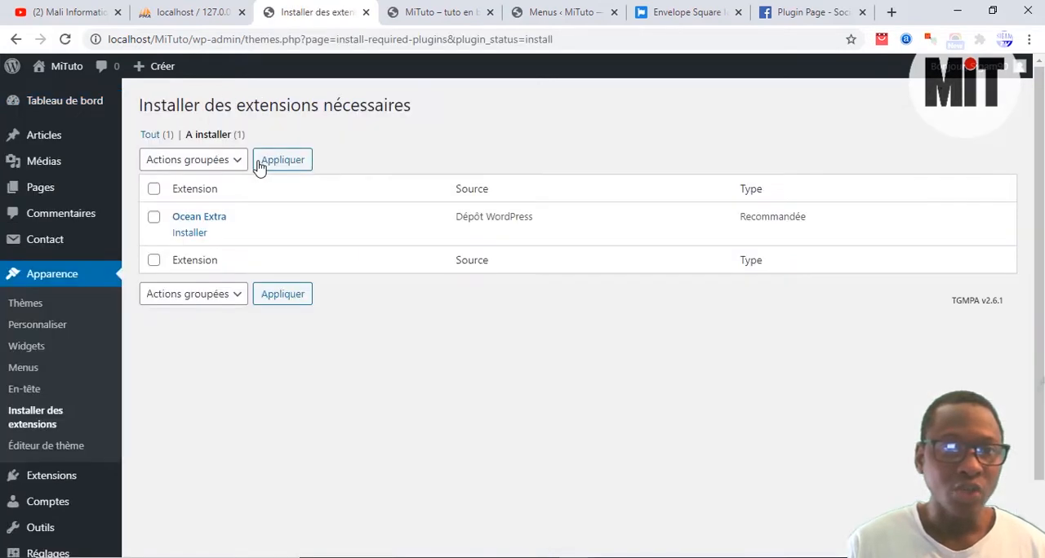
{"action": "left_click", "coordinate": [153, 216]}
{"action": "left_click", "coordinate": [191, 234]}
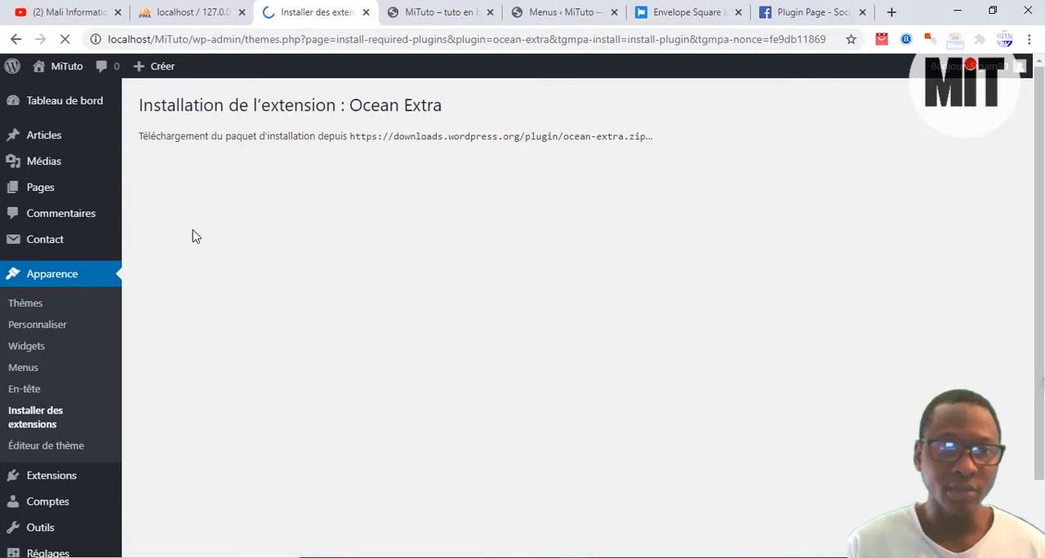
Step: Copy the plugin name "Ocean Extra" from the installation page heading
{"action": "left_click_drag", "start_coordinate": [350, 105], "coordinate": [442, 111]}
{"action": "right_click", "coordinate": [442, 111]}
{"action": "left_click", "coordinate": [450, 122]}
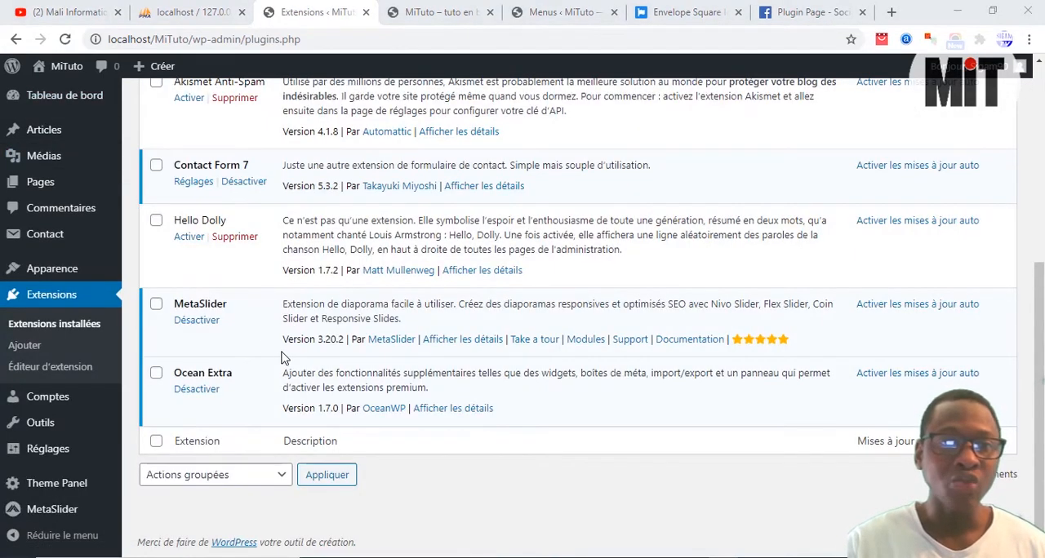
Step: Search the plugin directory for the copied name "Ocean Extra", check its entry, and return to the installed plugins list
{"action": "left_click", "coordinate": [29, 349]}
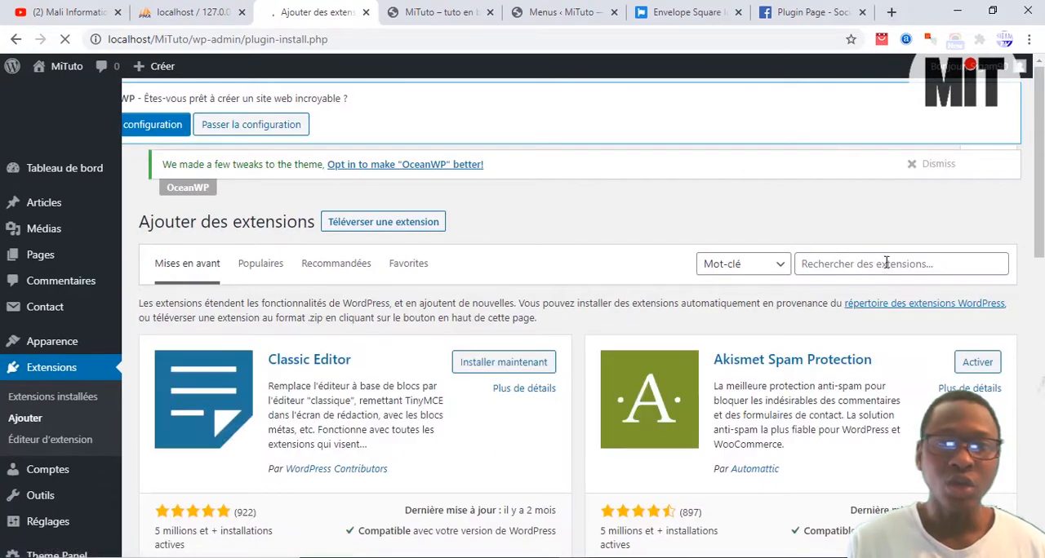
{"action": "left_click", "coordinate": [885, 263]}
{"action": "right_click", "coordinate": [863, 264]}
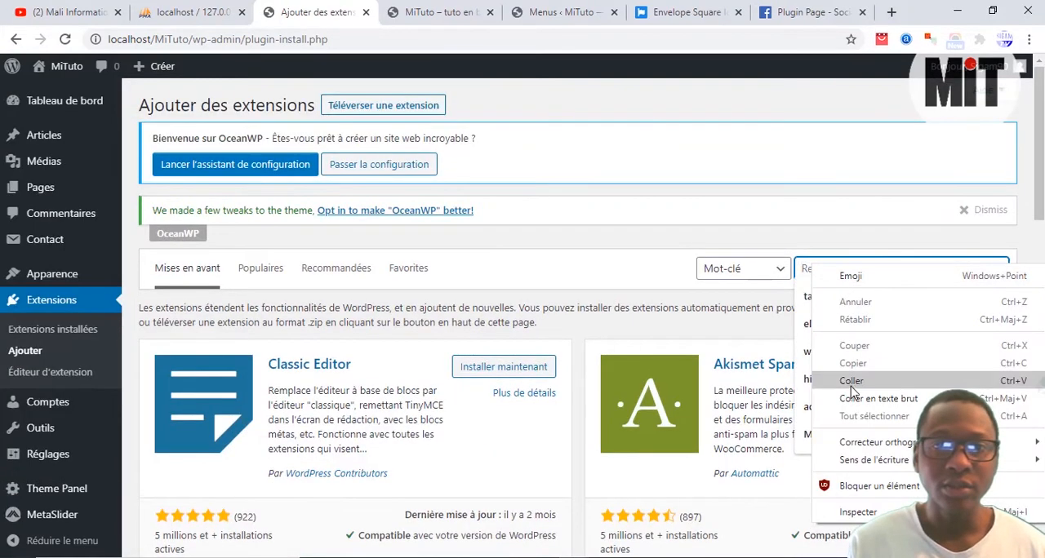
{"action": "left_click", "coordinate": [851, 381]}
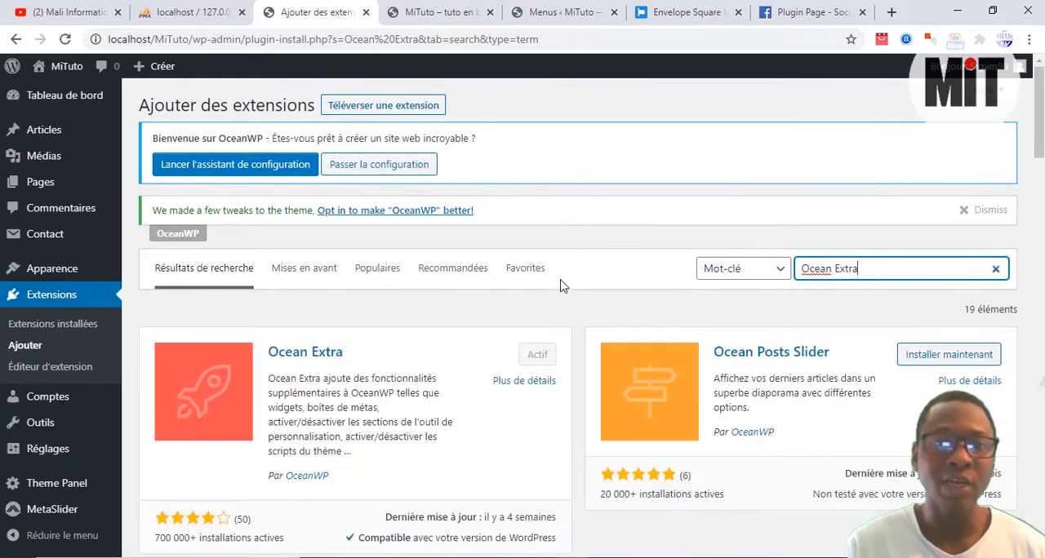
{"action": "scroll", "coordinate": [560, 285], "scroll_direction": "down", "scroll_amount": 2}
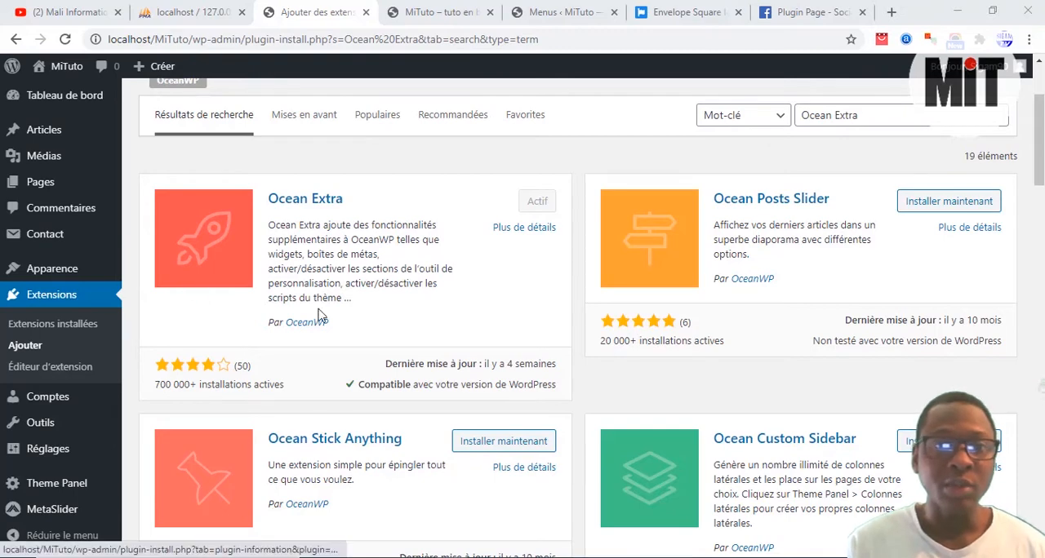
{"action": "left_click", "coordinate": [75, 327]}
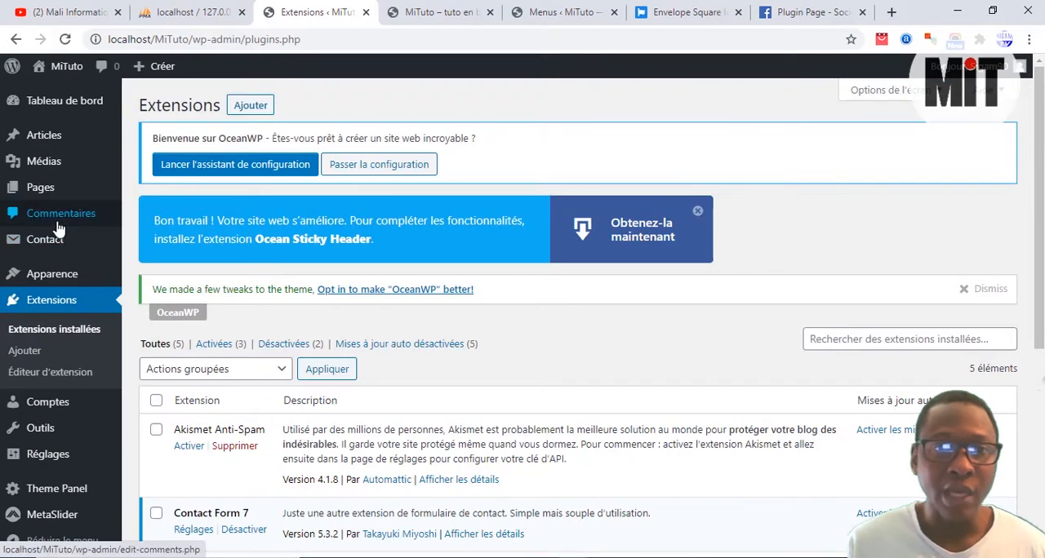
Step: Check the live home page, return to the dashboard, and open the Accueil page for editing from the page list
{"action": "mouse_move", "coordinate": [45, 196]}
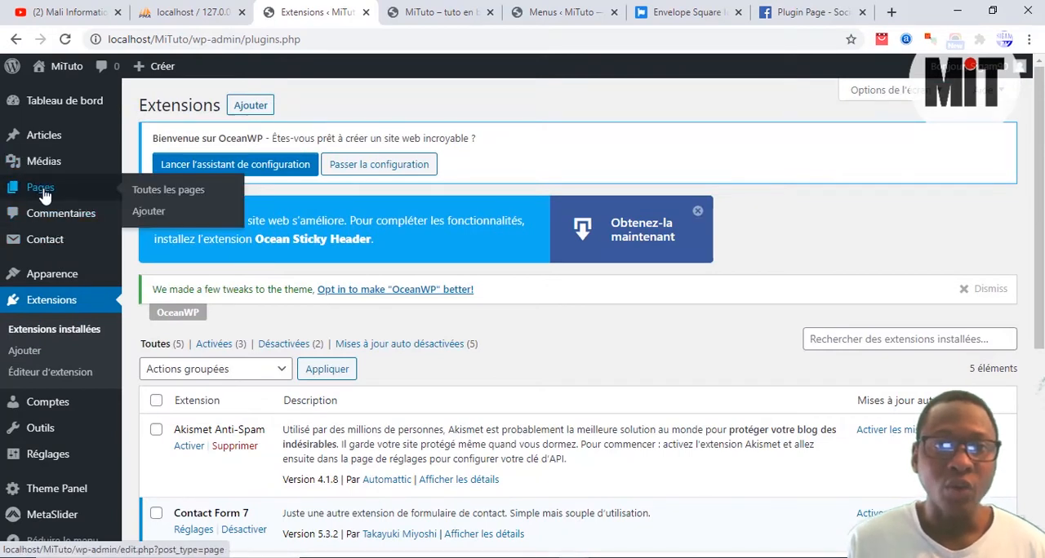
{"action": "left_click", "coordinate": [459, 7]}
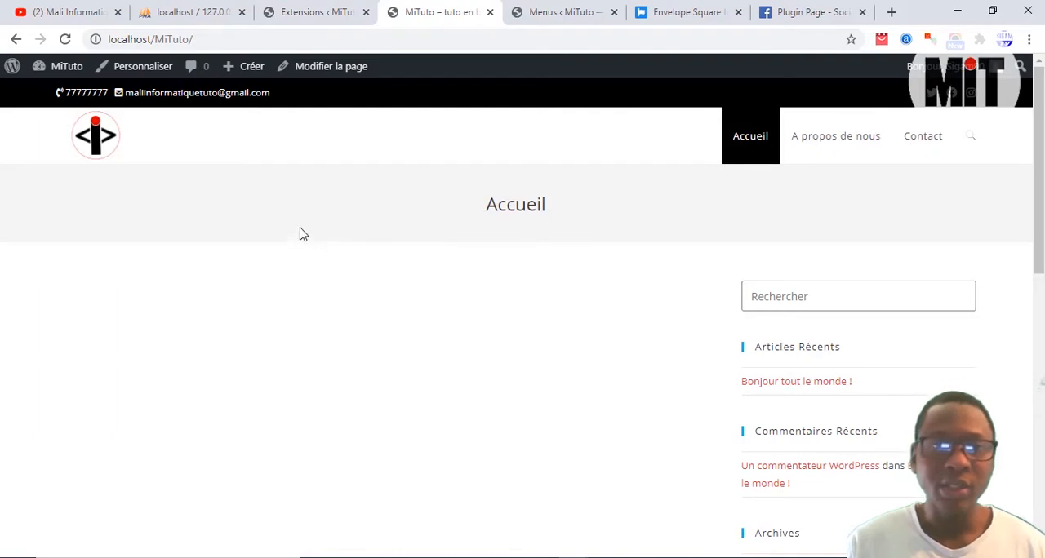
{"action": "left_click", "coordinate": [344, 8]}
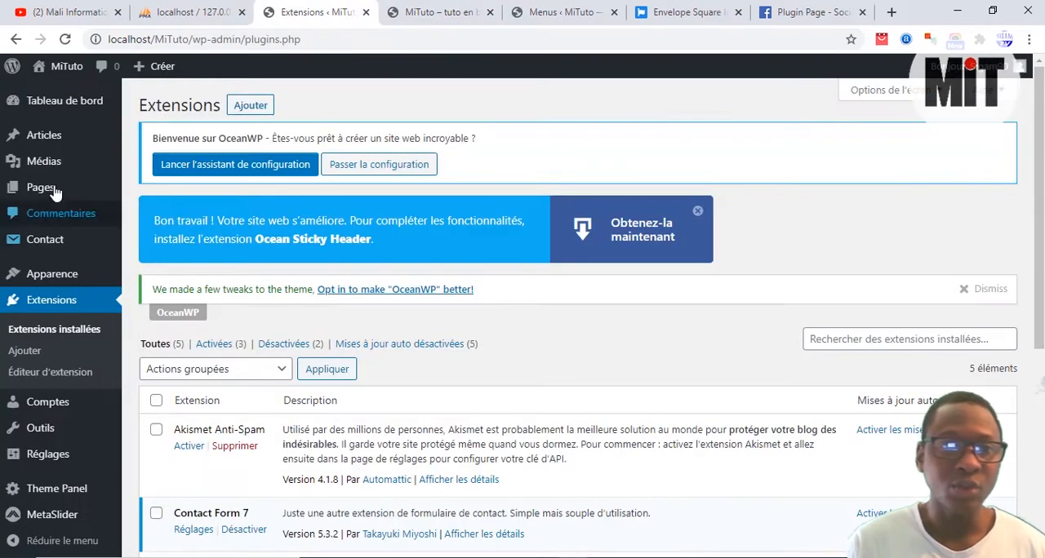
{"action": "mouse_move", "coordinate": [54, 201]}
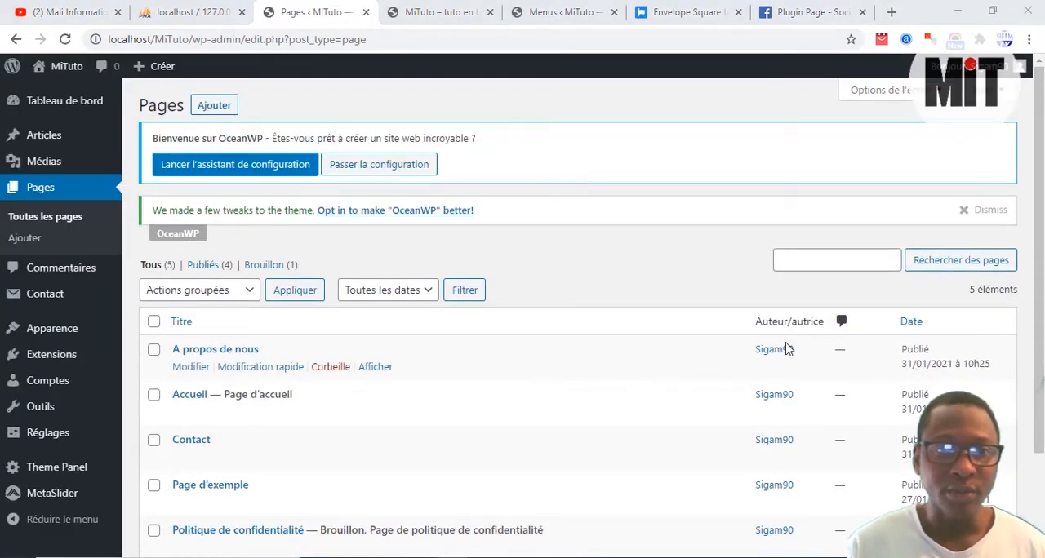
{"action": "left_click", "coordinate": [192, 399]}
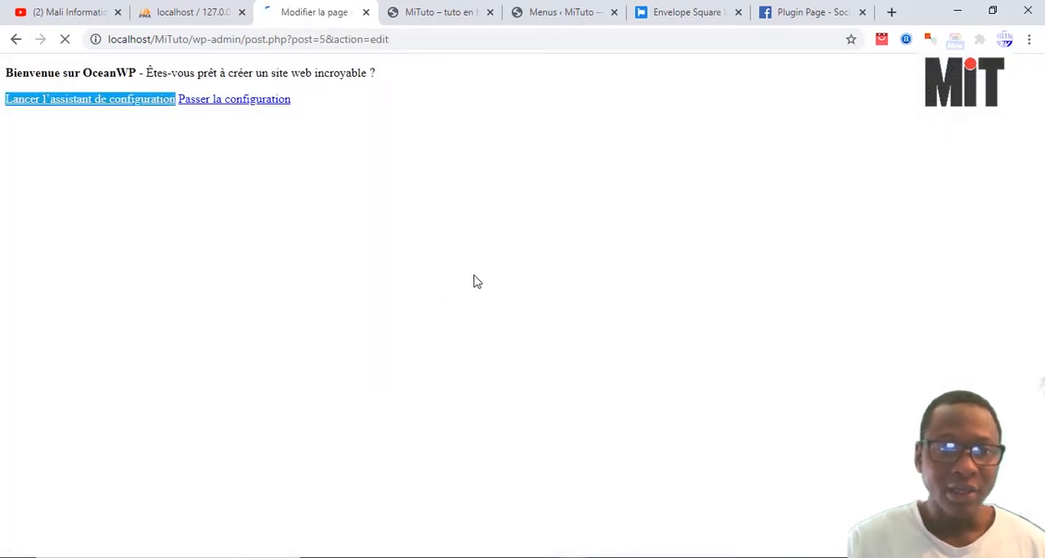
Step: Examine the sidebar widgets on the live Accueil page
{"action": "key", "text": "ctrl+Tab"}
{"action": "scroll", "coordinate": [822, 337], "scroll_direction": "down", "scroll_amount": 4}
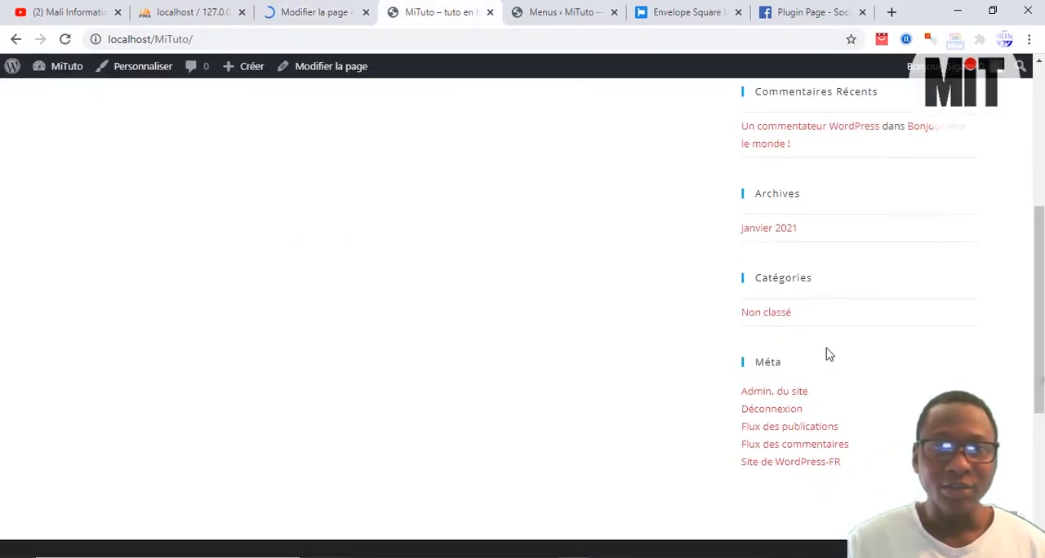
{"action": "scroll", "coordinate": [828, 354], "scroll_direction": "up", "scroll_amount": 4}
Step: Set the Accueil page's content layout to "100% pleine largeur" in its OceanWP settings
{"action": "left_click", "coordinate": [343, 15]}
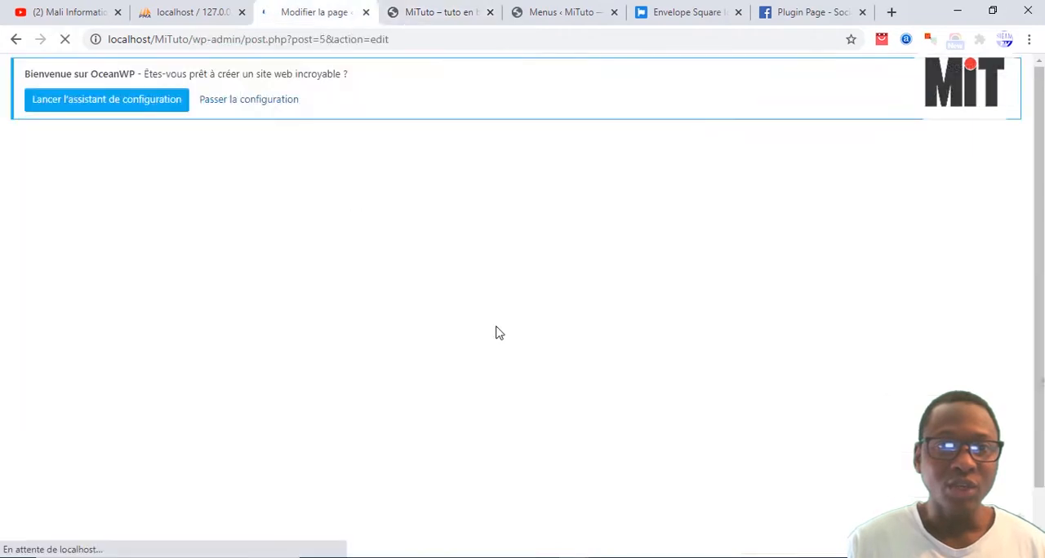
{"action": "scroll", "coordinate": [493, 289], "scroll_direction": "down", "scroll_amount": 3}
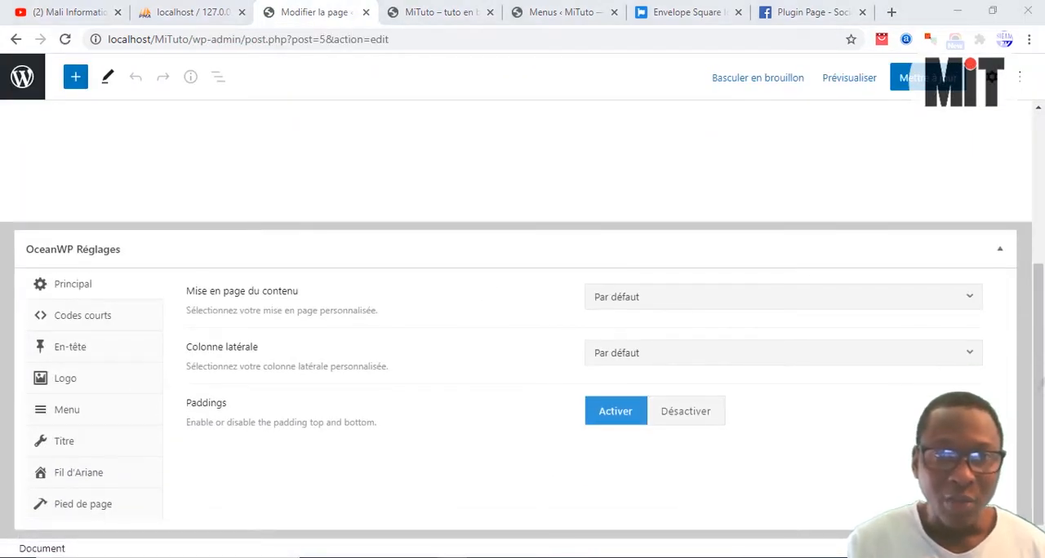
{"action": "left_click", "coordinate": [608, 302]}
{"action": "left_click", "coordinate": [614, 446]}
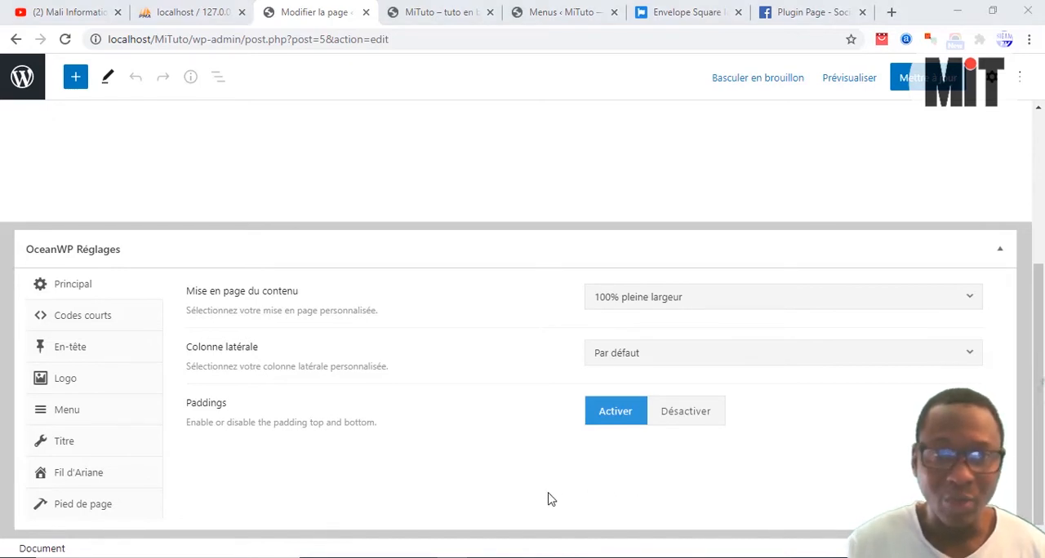
Step: Disable the page title display in the Accueil page's OceanWP title settings and update the page
{"action": "left_click", "coordinate": [130, 451]}
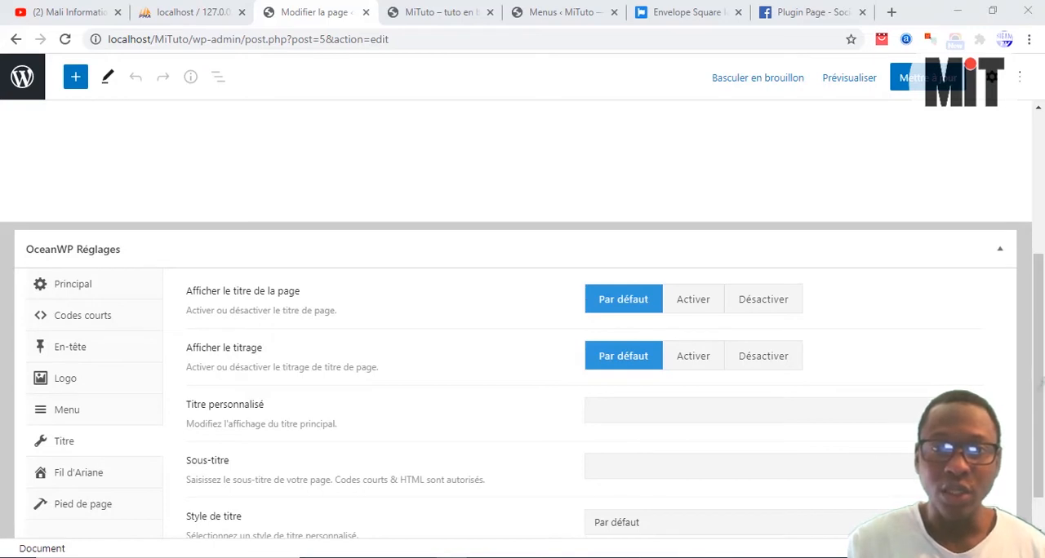
{"action": "scroll", "coordinate": [653, 384], "scroll_direction": "down", "scroll_amount": 1}
{"action": "left_click", "coordinate": [912, 82]}
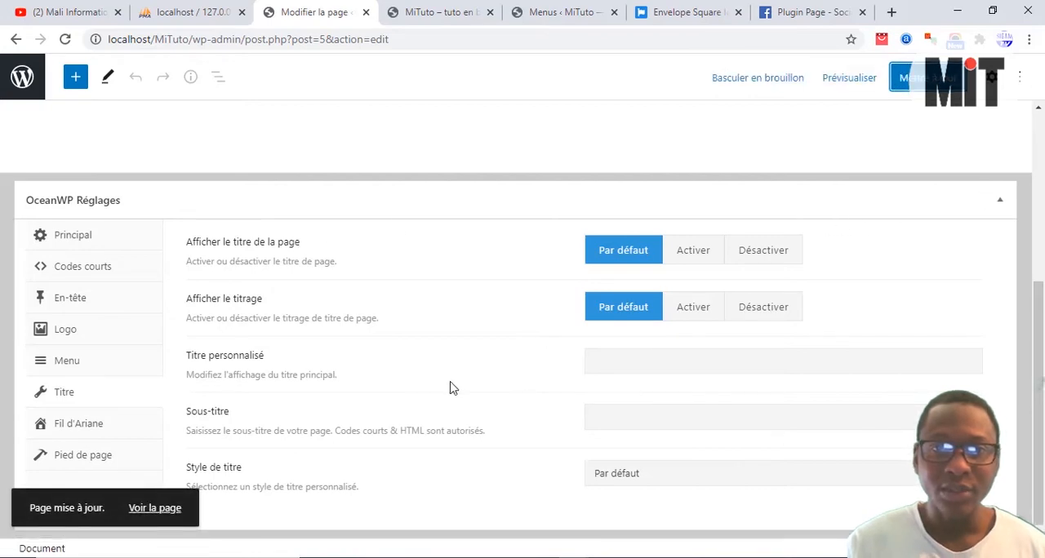
{"action": "left_click", "coordinate": [760, 258]}
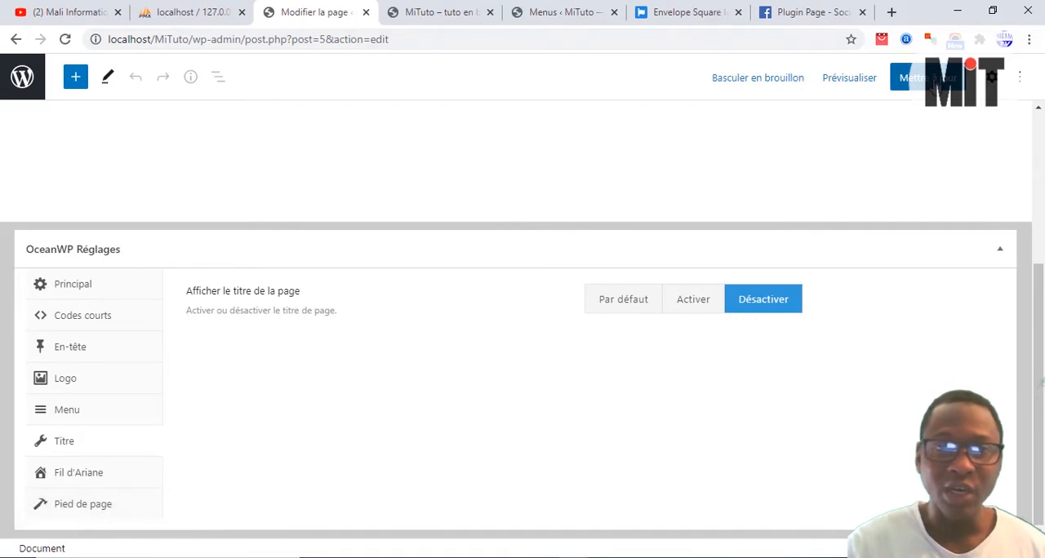
{"action": "left_click", "coordinate": [907, 78]}
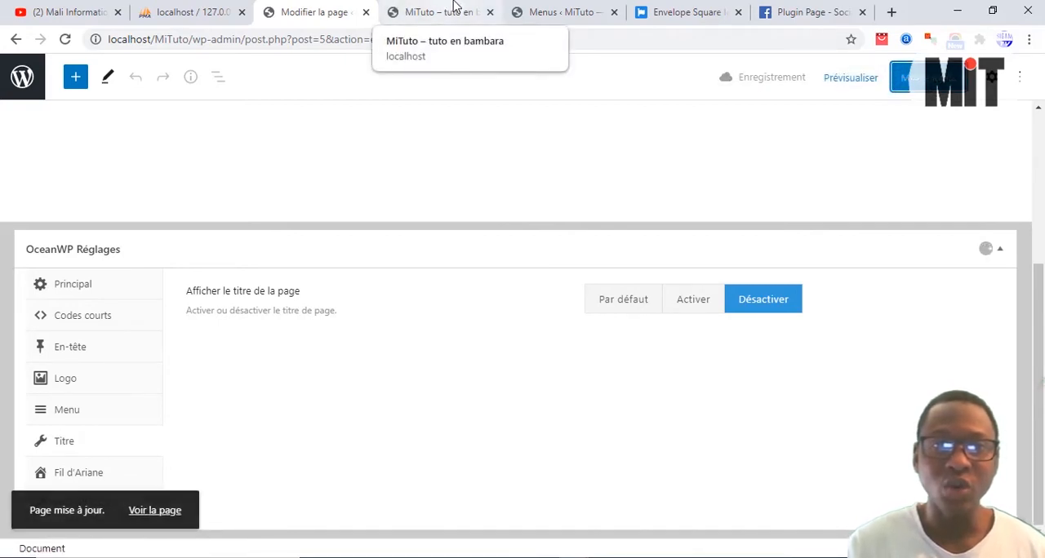
Step: Reload the live home page to check its layout, and return to the page editor
{"action": "left_click", "coordinate": [450, 10]}
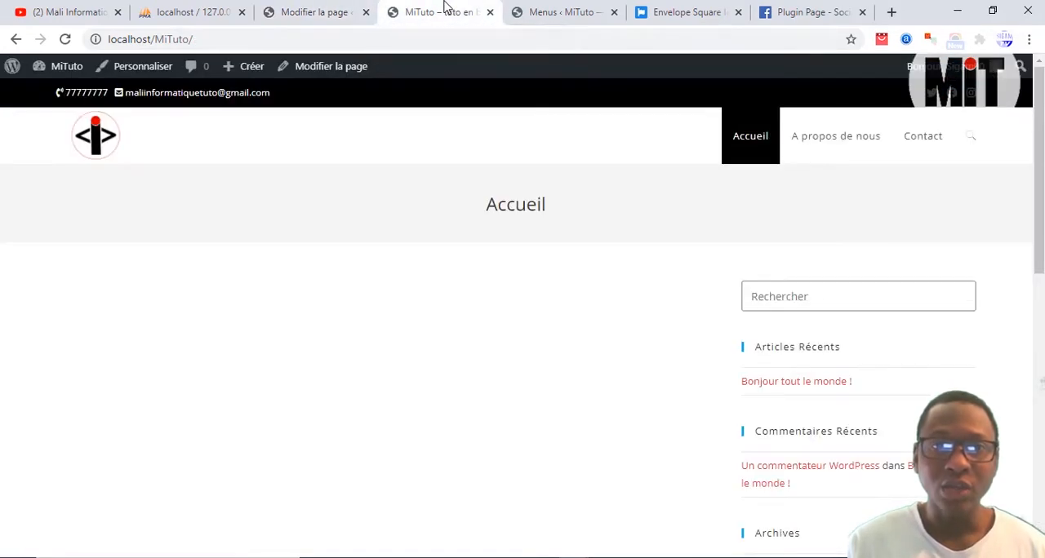
{"action": "left_click", "coordinate": [65, 39]}
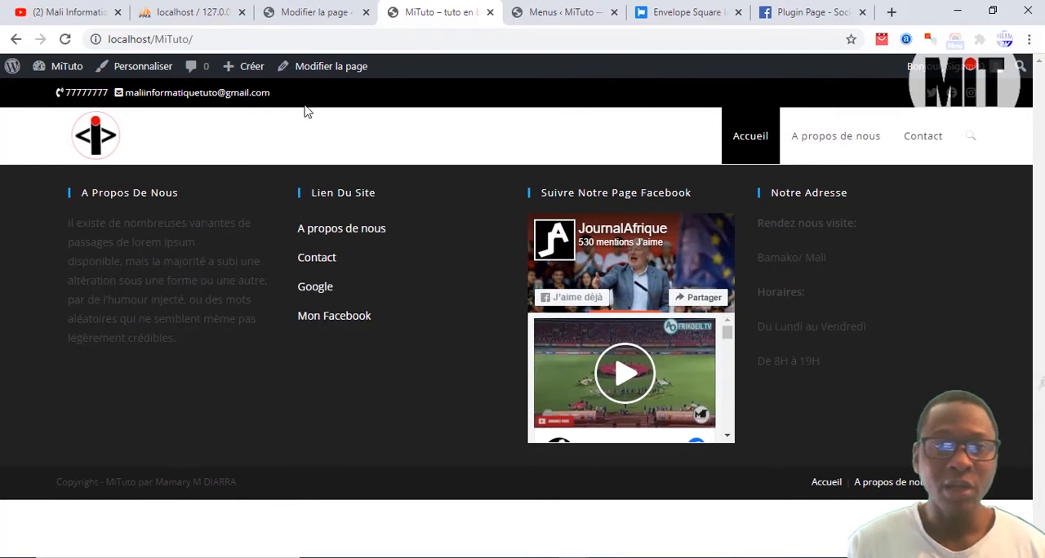
{"action": "left_click", "coordinate": [304, 11]}
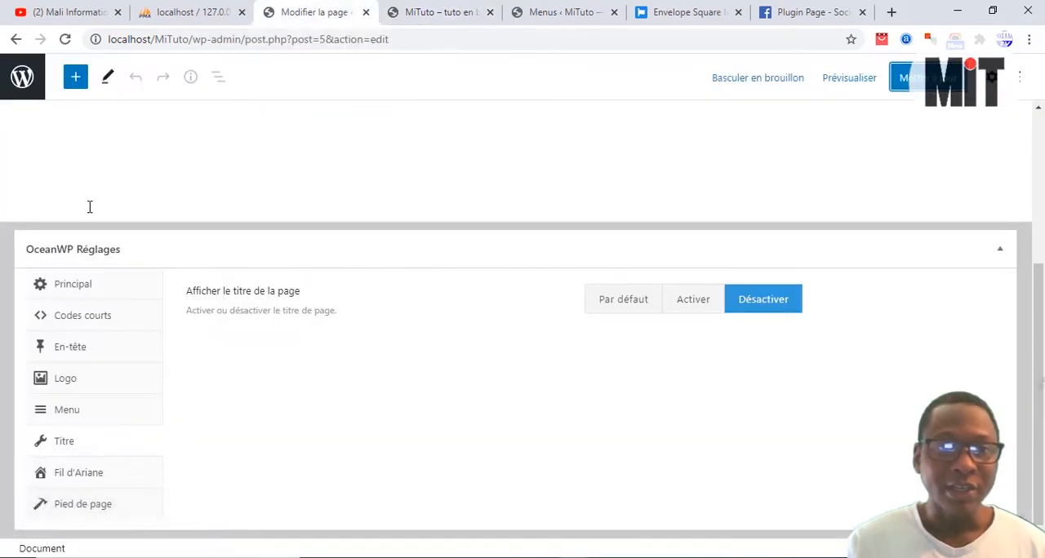
Step: Leave the page editor and search the plugin directory for "page builder"
{"action": "left_click", "coordinate": [22, 90]}
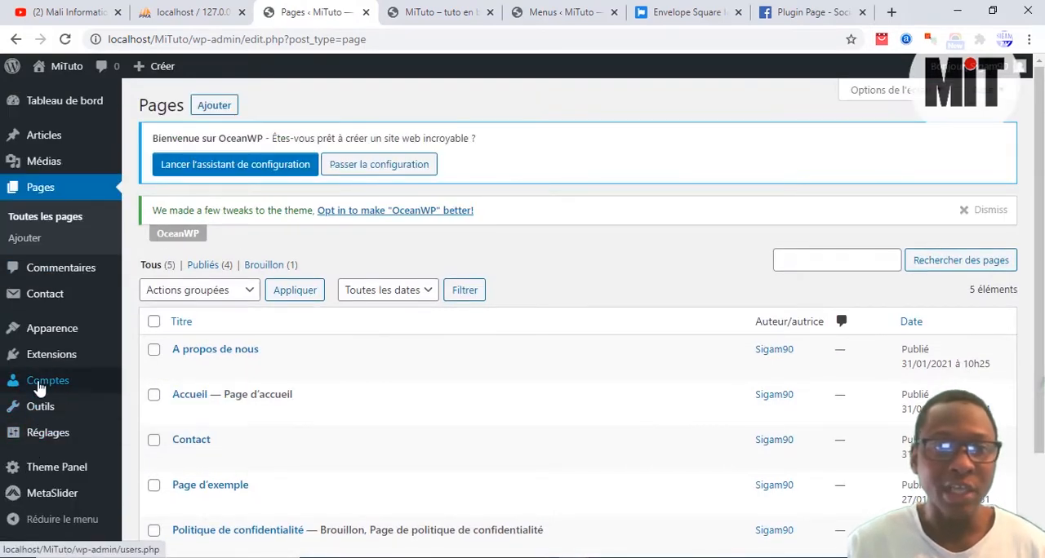
{"action": "mouse_move", "coordinate": [46, 362]}
{"action": "left_click", "coordinate": [158, 384]}
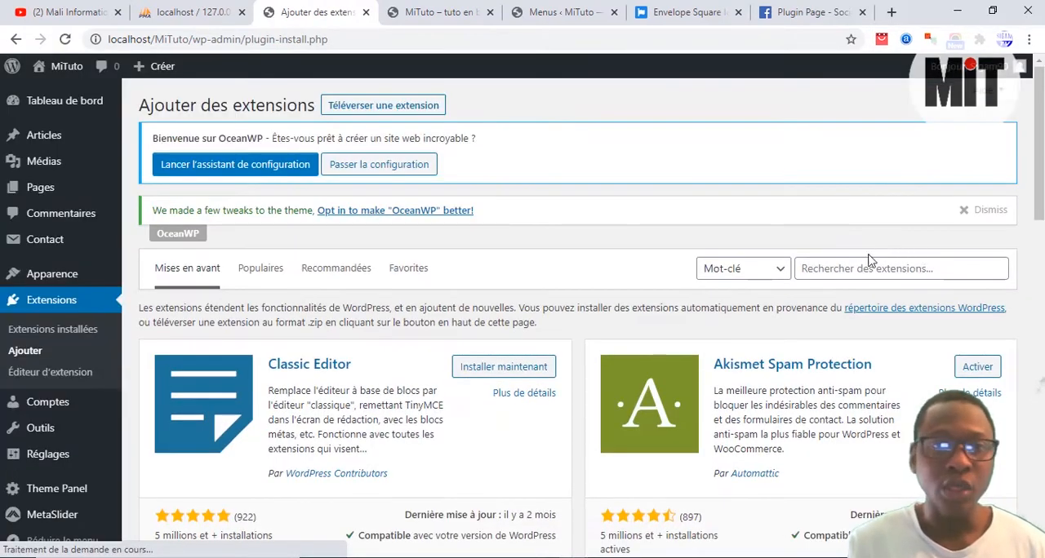
{"action": "left_click", "coordinate": [865, 268]}
{"action": "type", "text": "pa"}
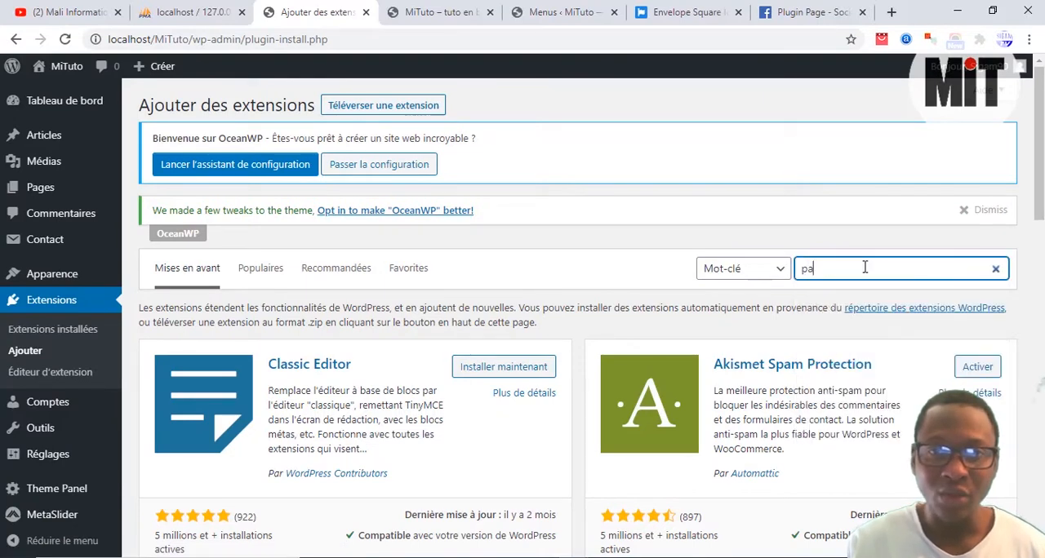
{"action": "type", "text": "ge builder"}
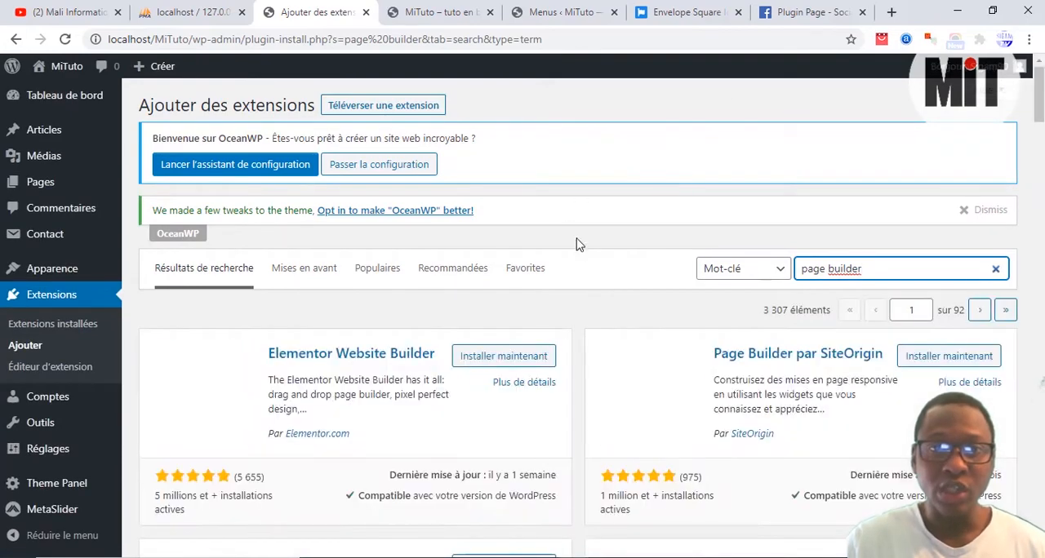
Step: Install the Elementor Website Builder, WordPress Page Builder – Beaver Builder and Page Builder par SiteOrigin plugins
{"action": "scroll", "coordinate": [619, 245], "scroll_direction": "down", "scroll_amount": 1}
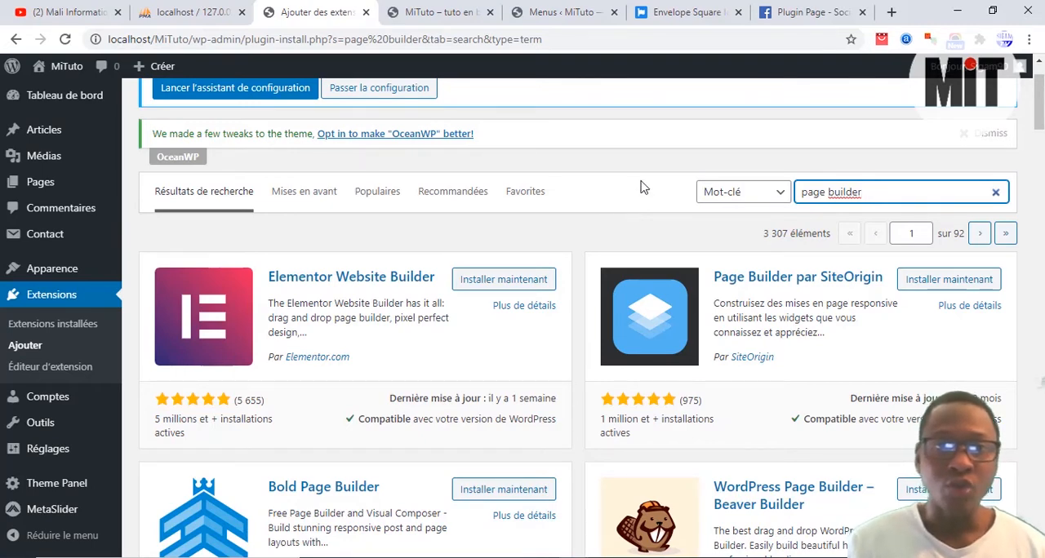
{"action": "scroll", "coordinate": [589, 235], "scroll_direction": "down", "scroll_amount": 2}
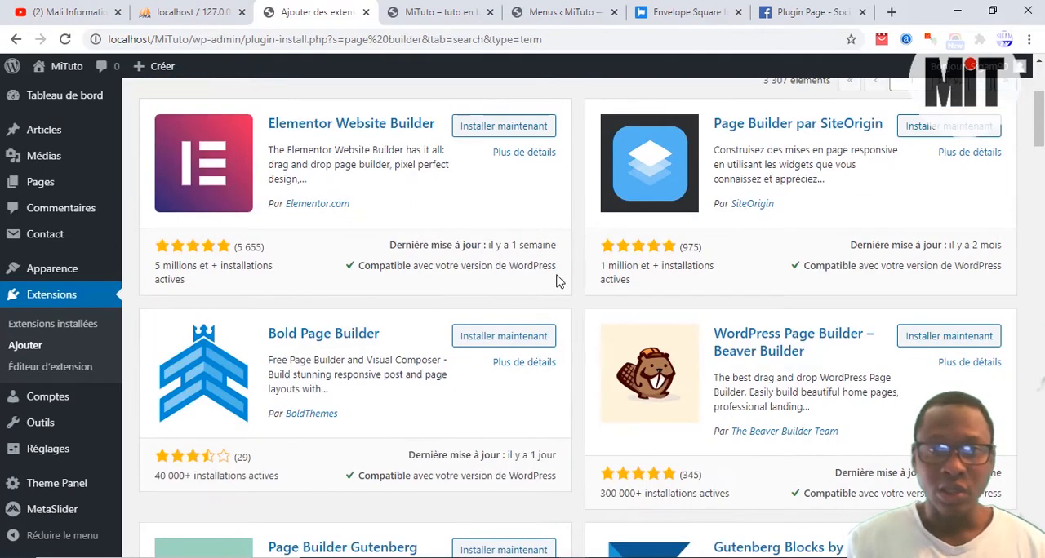
{"action": "scroll", "coordinate": [562, 271], "scroll_direction": "up", "scroll_amount": 1}
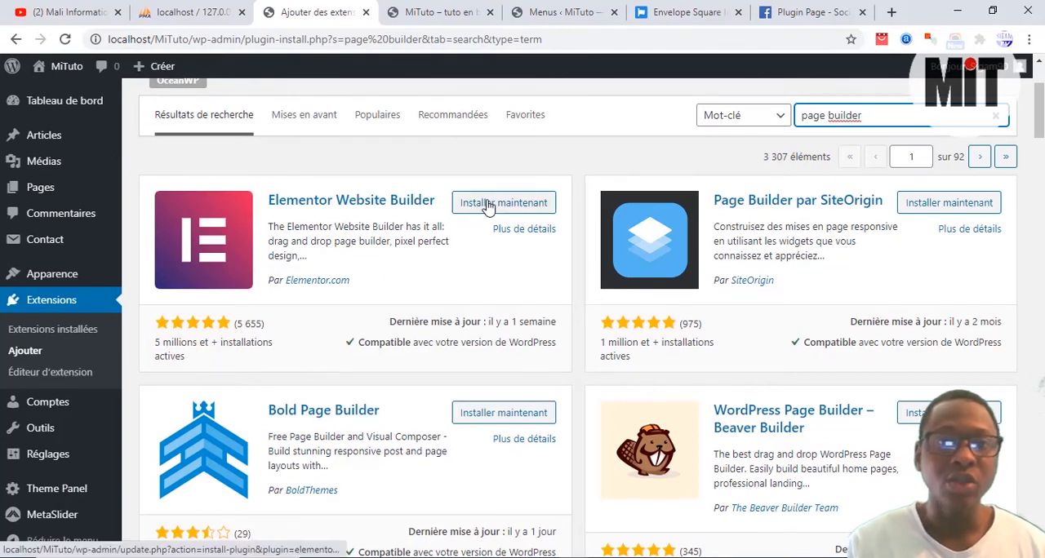
{"action": "scroll", "coordinate": [633, 301], "scroll_direction": "down", "scroll_amount": 2}
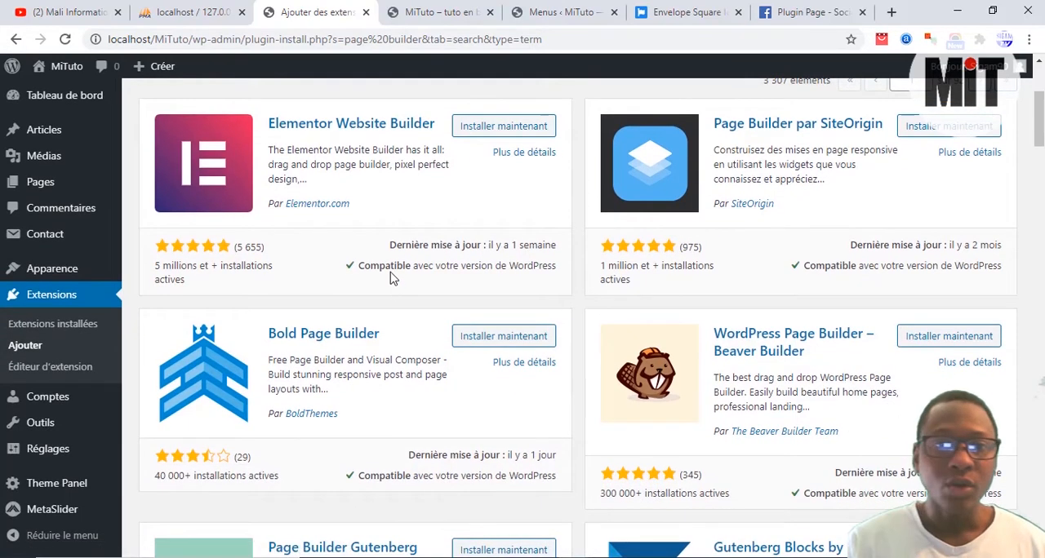
{"action": "left_click", "coordinate": [504, 126]}
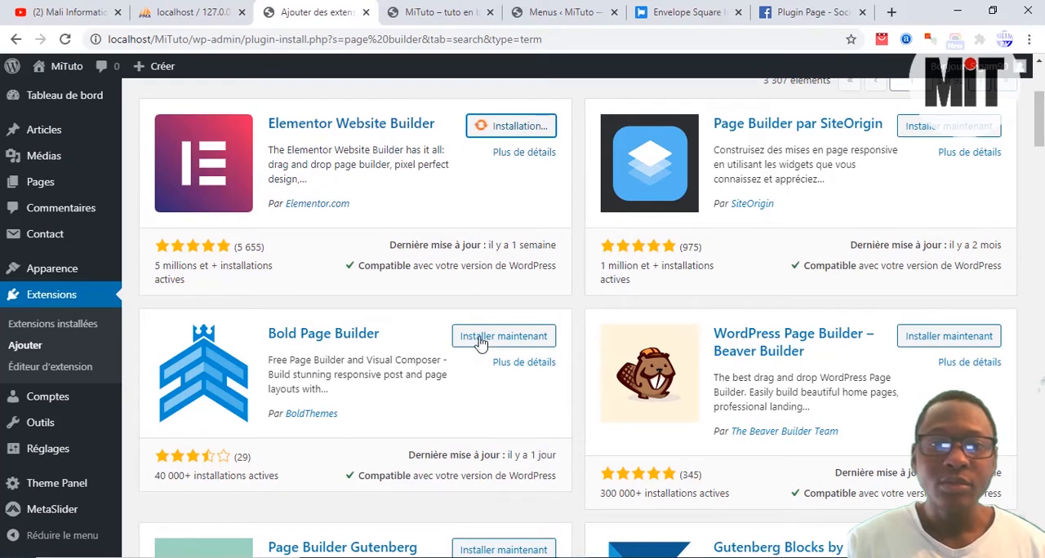
{"action": "left_click", "coordinate": [936, 346]}
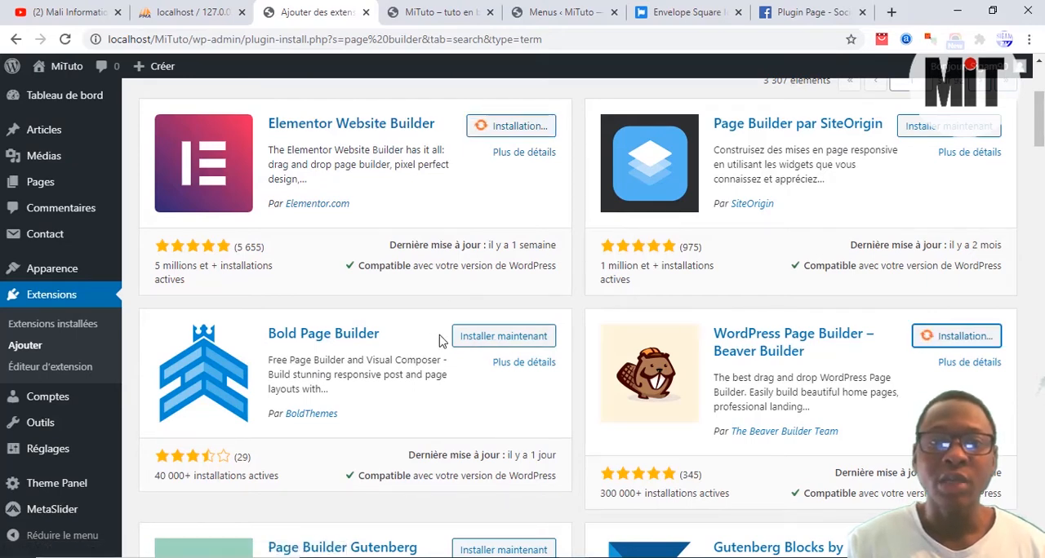
{"action": "scroll", "coordinate": [457, 335], "scroll_direction": "up", "scroll_amount": 1}
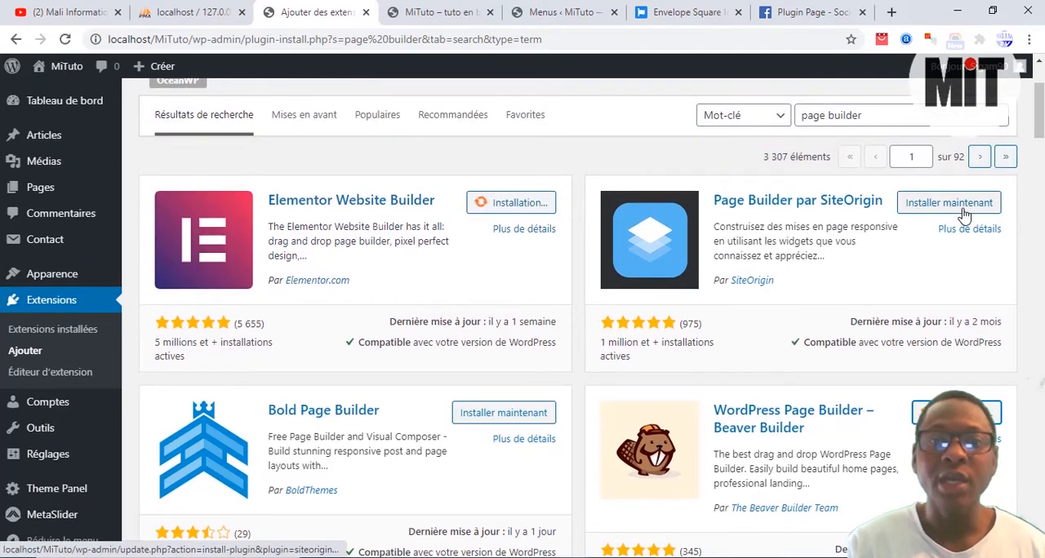
{"action": "left_click", "coordinate": [957, 208]}
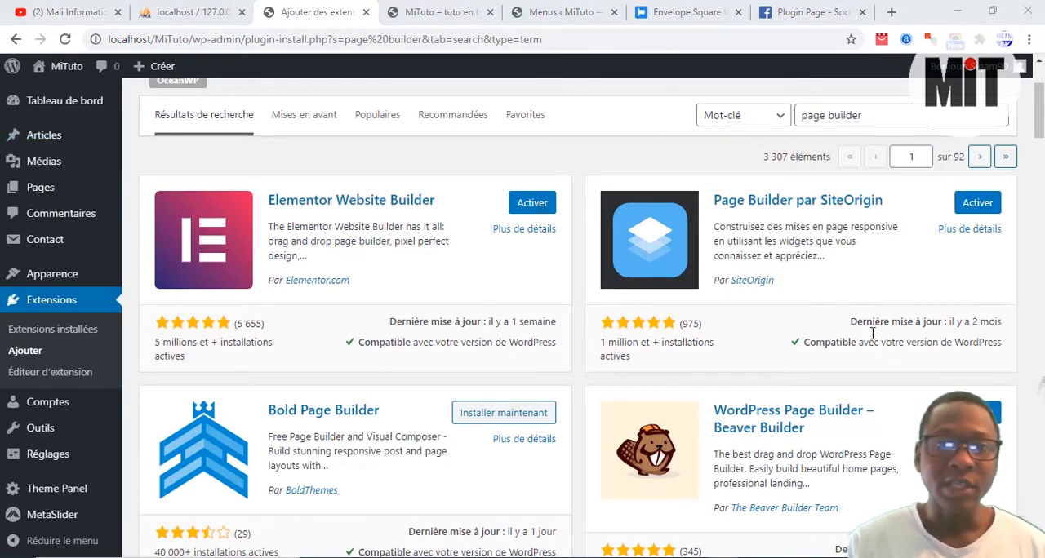
Step: Activate the Beaver Builder Plugin (Lite Version) from the deactivated entries among the installed plugins
{"action": "left_click", "coordinate": [40, 332]}
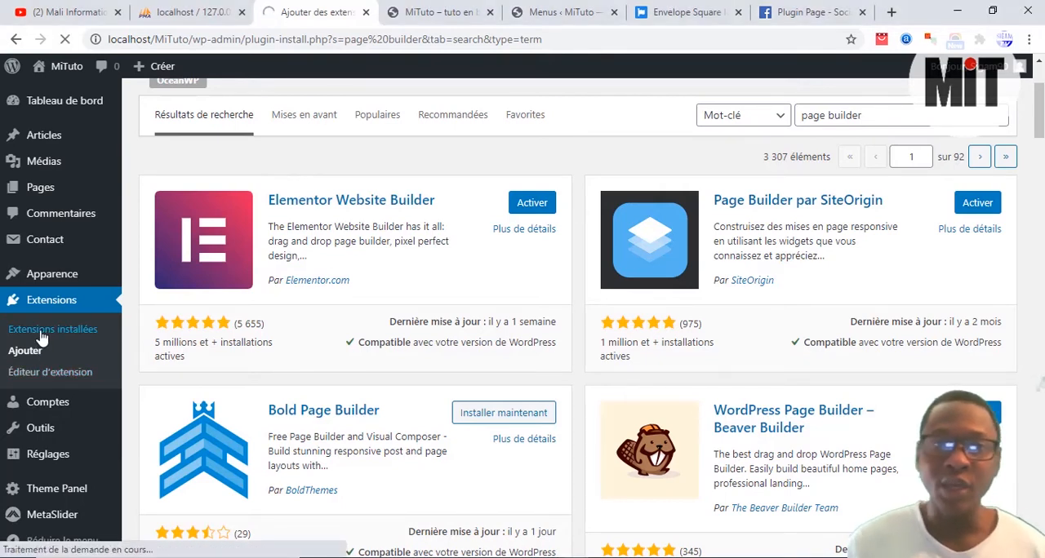
{"action": "scroll", "coordinate": [392, 343], "scroll_direction": "down", "scroll_amount": 2}
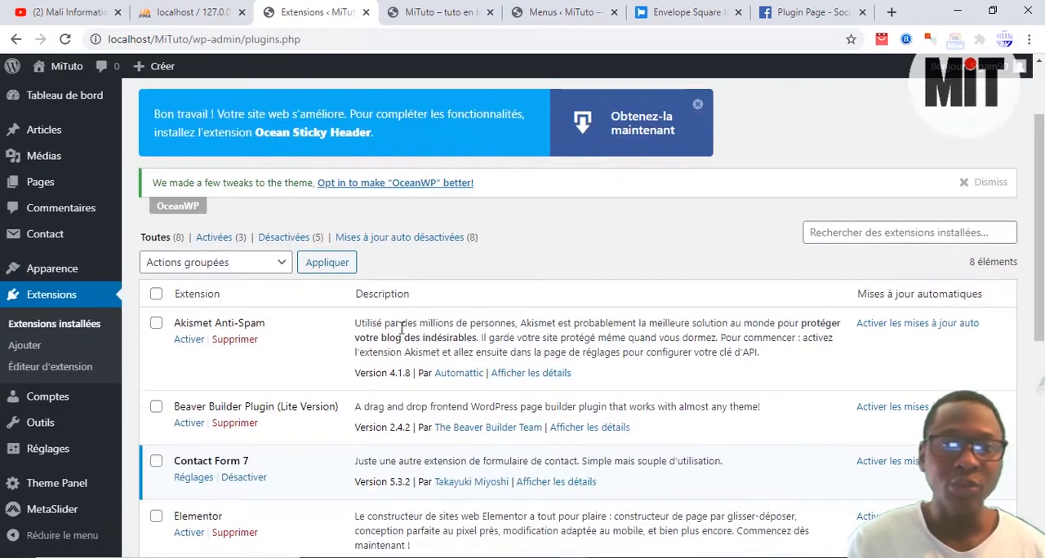
{"action": "scroll", "coordinate": [401, 328], "scroll_direction": "down", "scroll_amount": 4}
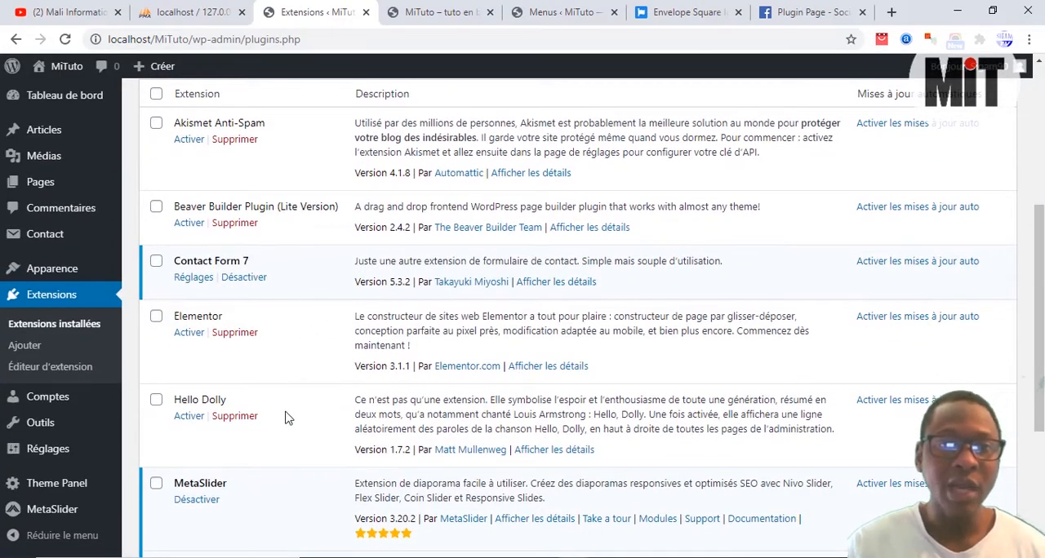
{"action": "scroll", "coordinate": [261, 468], "scroll_direction": "down", "scroll_amount": 4}
{"action": "scroll", "coordinate": [255, 467], "scroll_direction": "up", "scroll_amount": 5}
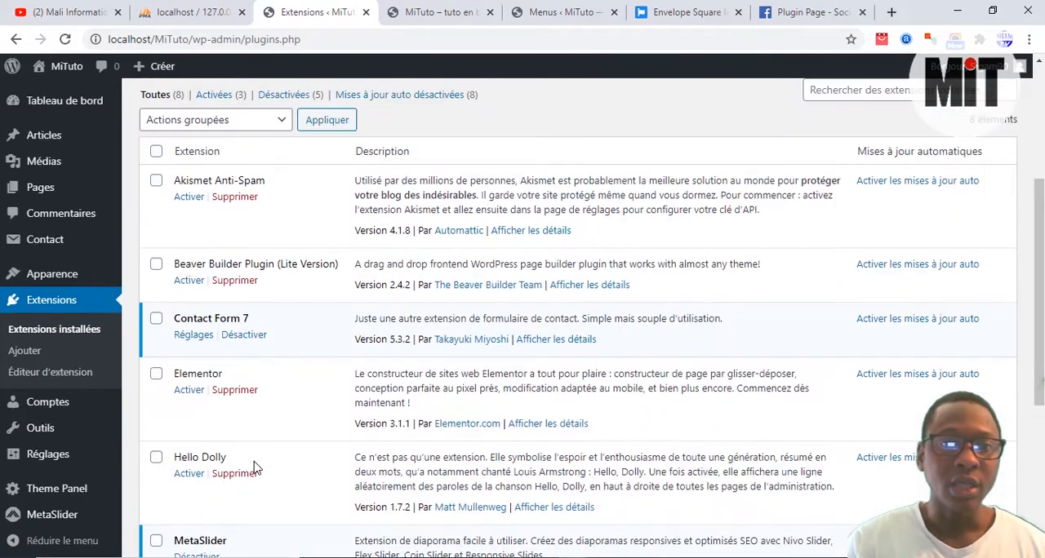
{"action": "scroll", "coordinate": [255, 467], "scroll_direction": "up", "scroll_amount": 5}
{"action": "left_click", "coordinate": [284, 325]}
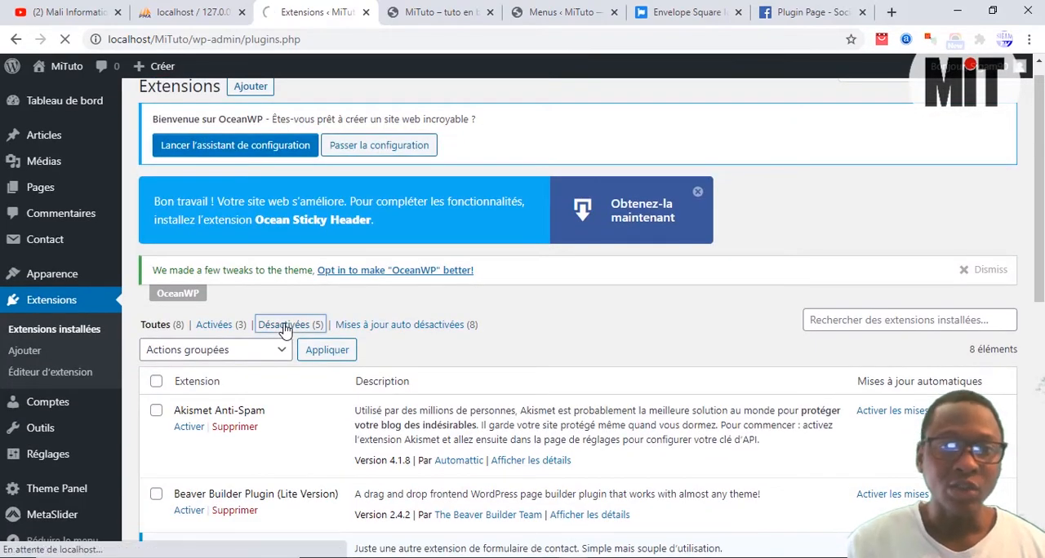
{"action": "scroll", "coordinate": [319, 366], "scroll_direction": "down", "scroll_amount": 3}
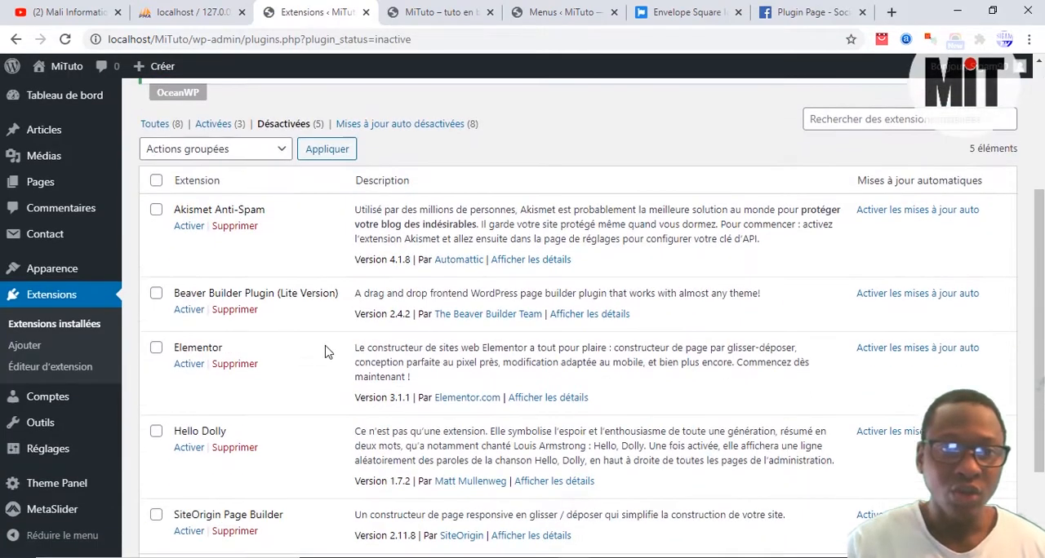
{"action": "left_click", "coordinate": [187, 302]}
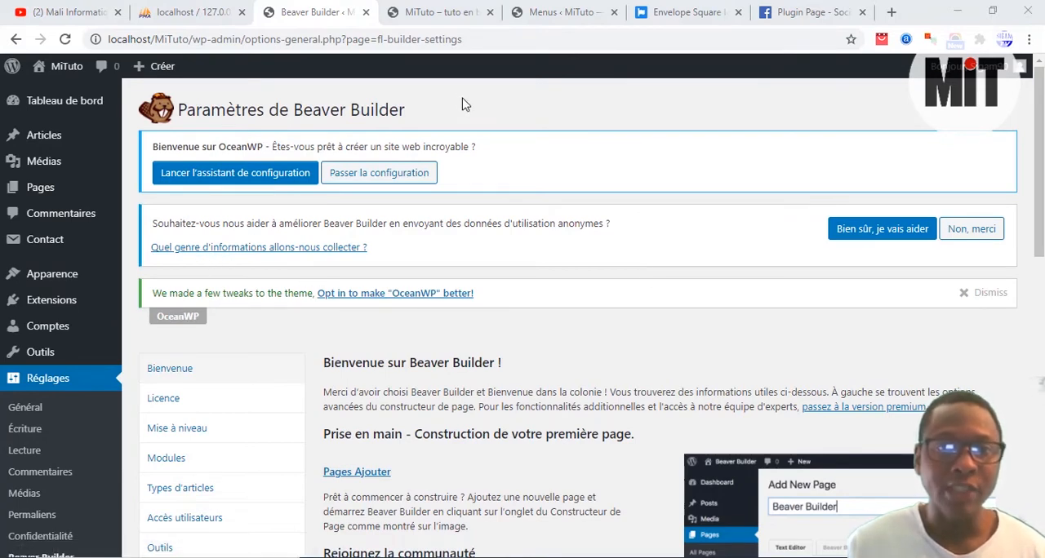
Step: Switch to the live Accueil page, open it in Beaver Builder and decline the guided tour
{"action": "left_click", "coordinate": [436, 11]}
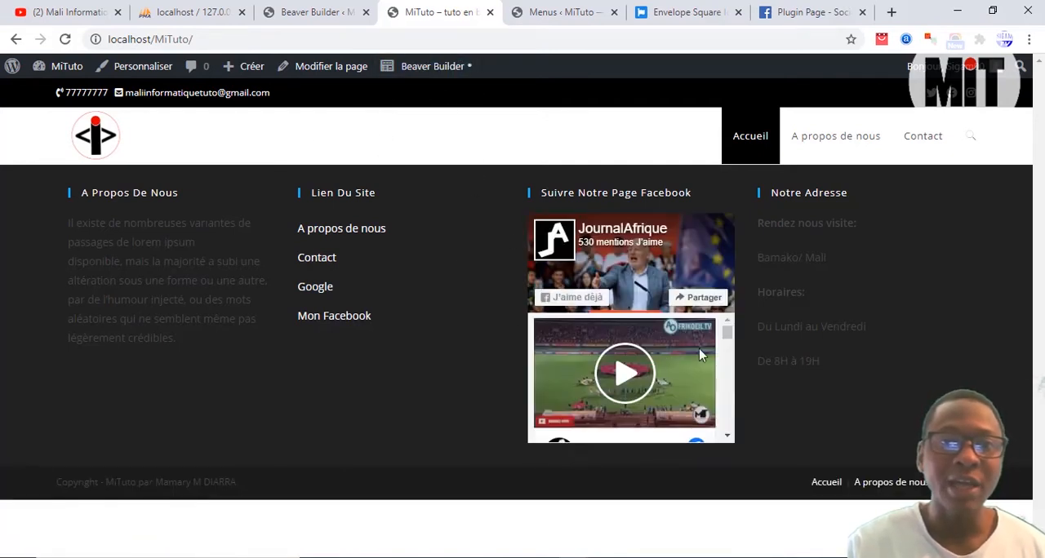
{"action": "left_click", "coordinate": [437, 74]}
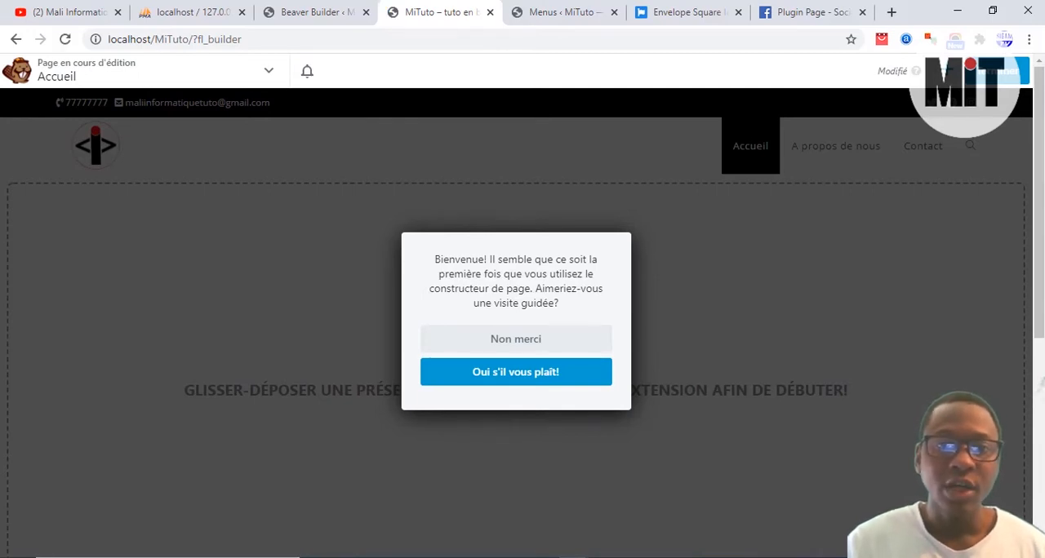
{"action": "left_click", "coordinate": [515, 343]}
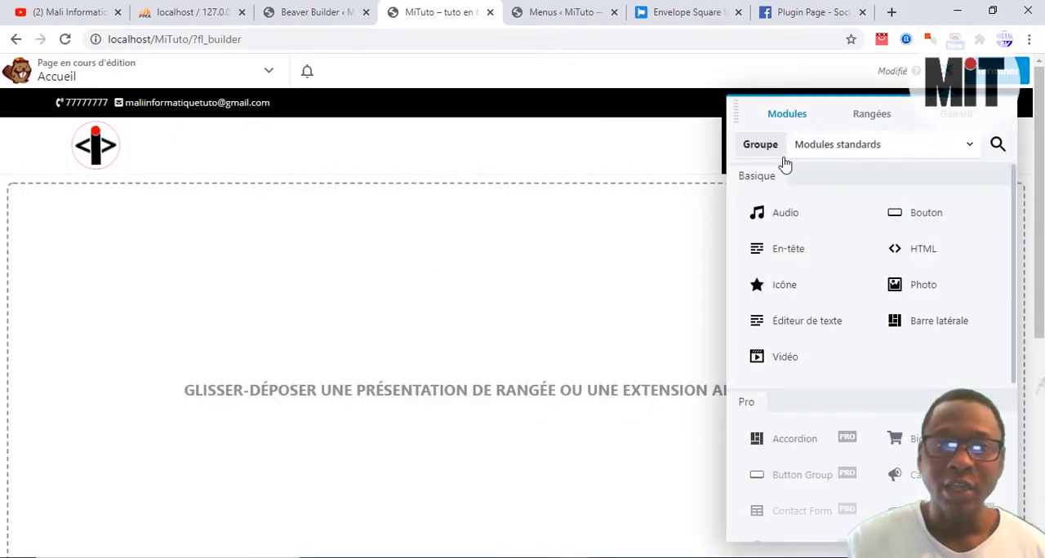
{"action": "left_click", "coordinate": [945, 73]}
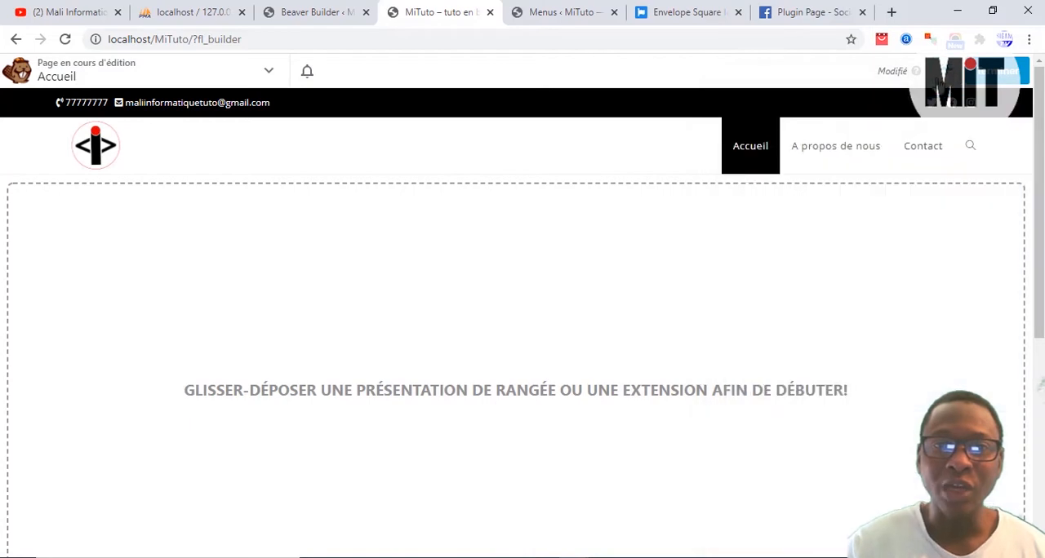
{"action": "left_click", "coordinate": [951, 78]}
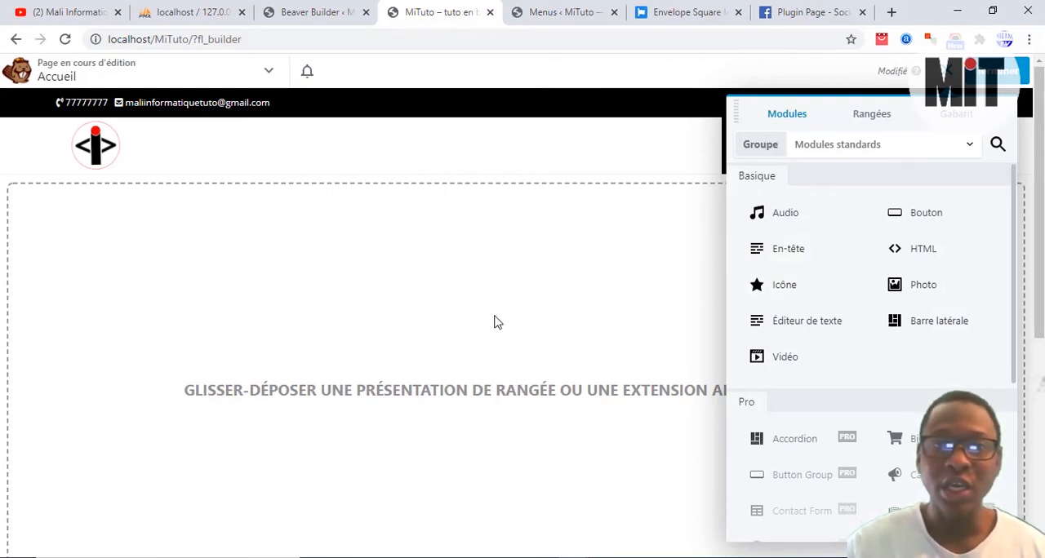
{"action": "scroll", "coordinate": [427, 350], "scroll_direction": "down", "scroll_amount": 5}
{"action": "scroll", "coordinate": [427, 350], "scroll_direction": "up", "scroll_amount": 5}
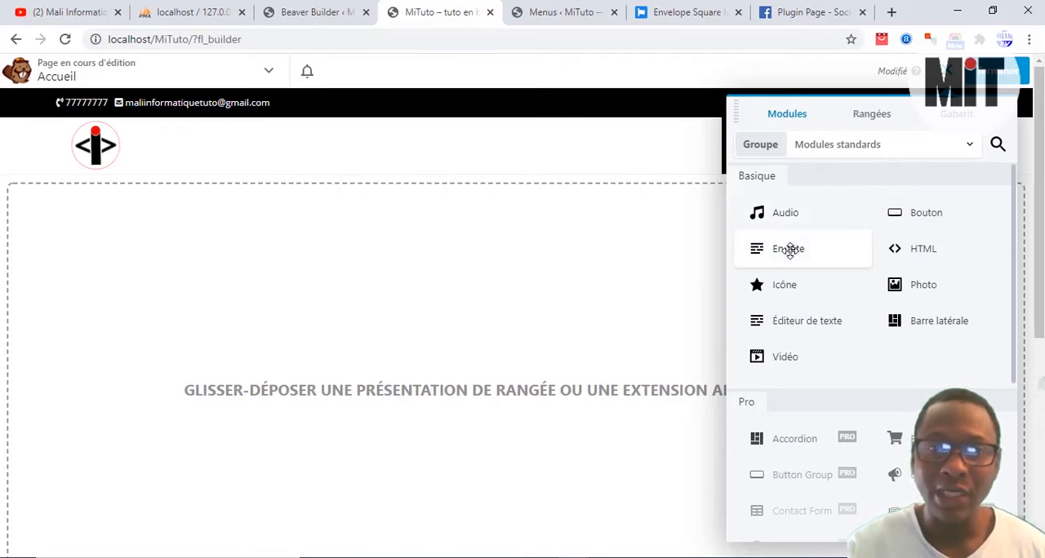
Step: Add an En-tête module to the empty page with the text "MiTuto" and the HTML tag h1
{"action": "left_click_drag", "start_coordinate": [790, 251], "coordinate": [386, 271]}
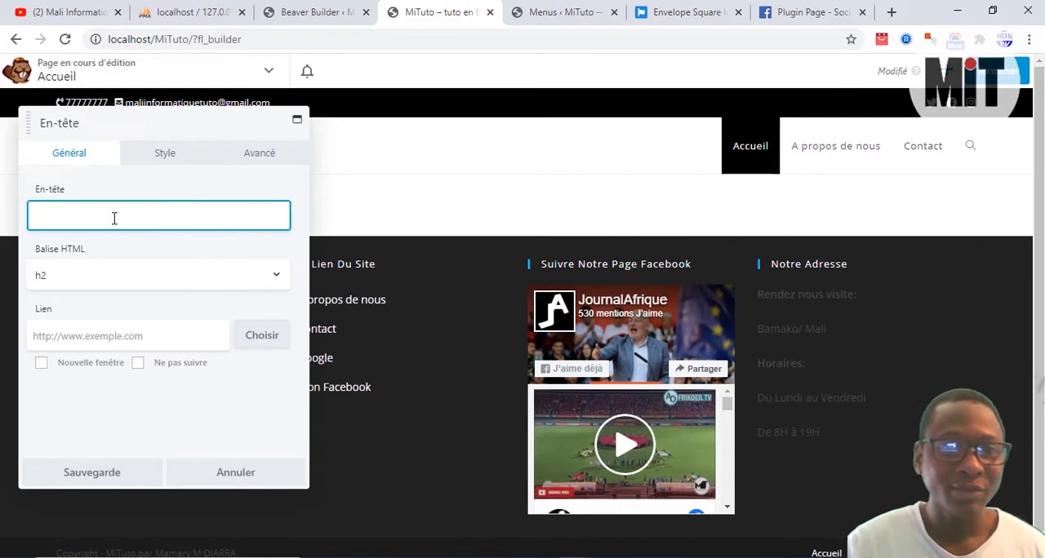
{"action": "type", "text": "MiTuto"}
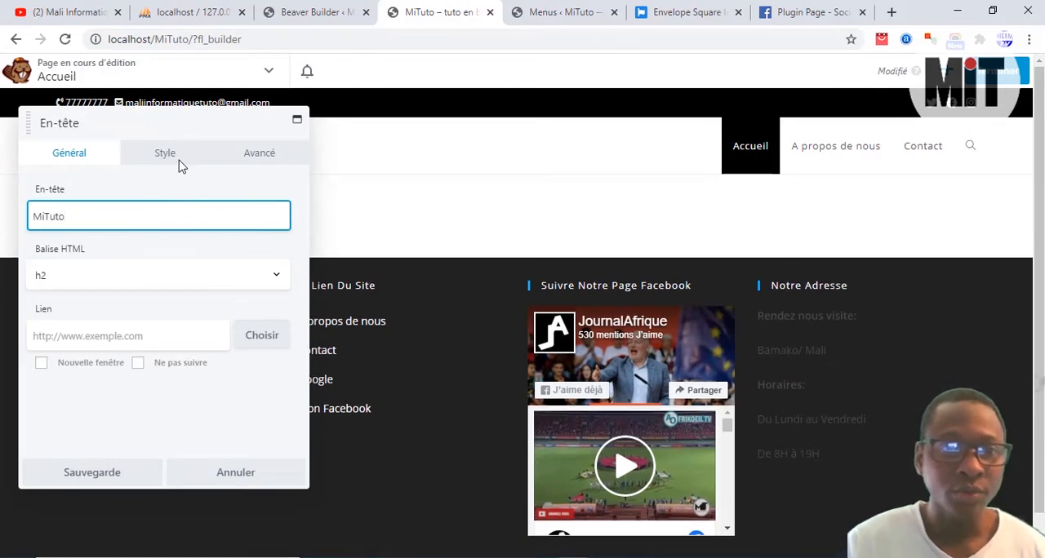
{"action": "left_click", "coordinate": [73, 276]}
{"action": "left_click", "coordinate": [58, 297]}
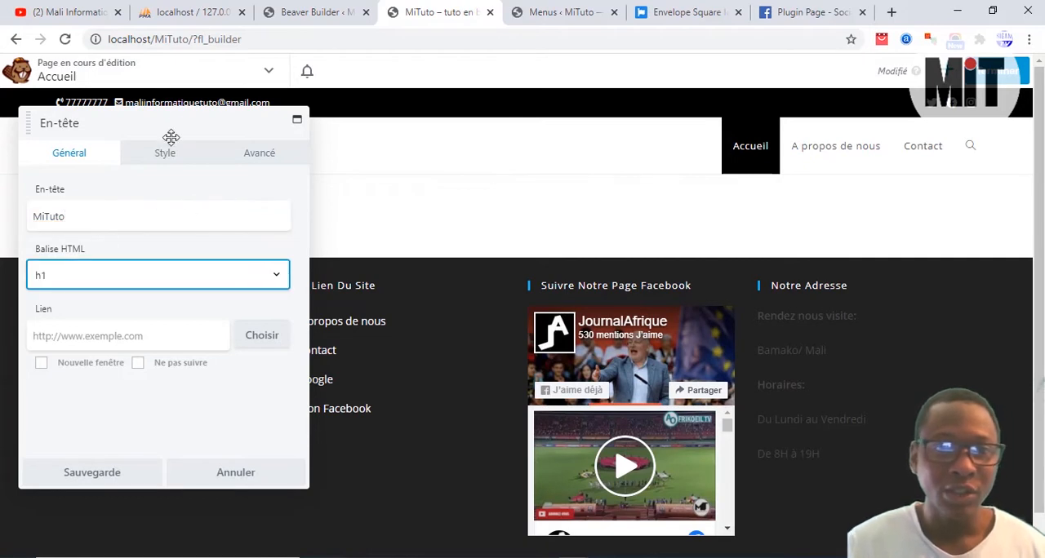
Step: Try the h2 HTML tag on the MiTuto heading and restore h1
{"action": "left_click_drag", "start_coordinate": [170, 137], "coordinate": [384, 178]}
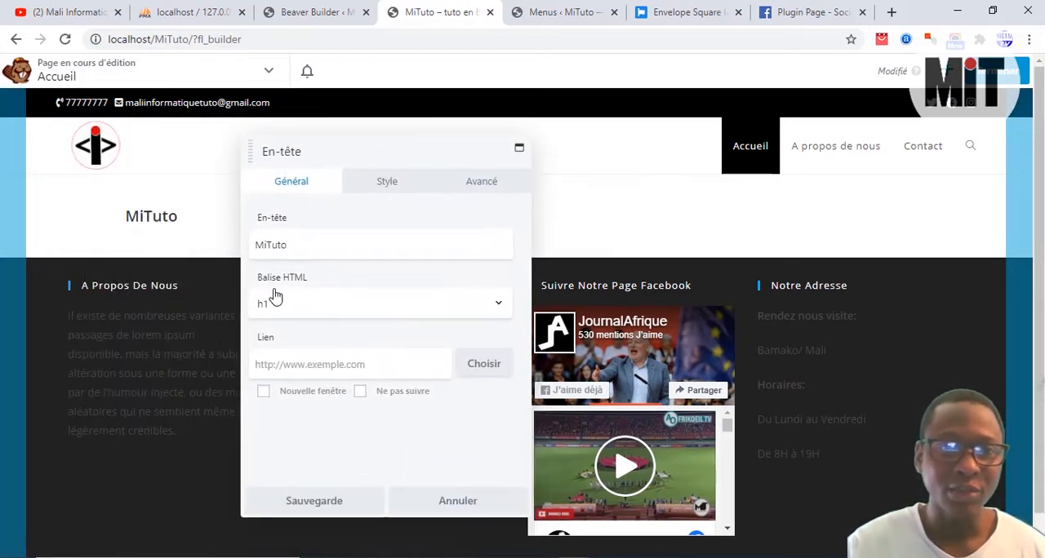
{"action": "left_click", "coordinate": [296, 310]}
{"action": "left_click", "coordinate": [289, 325]}
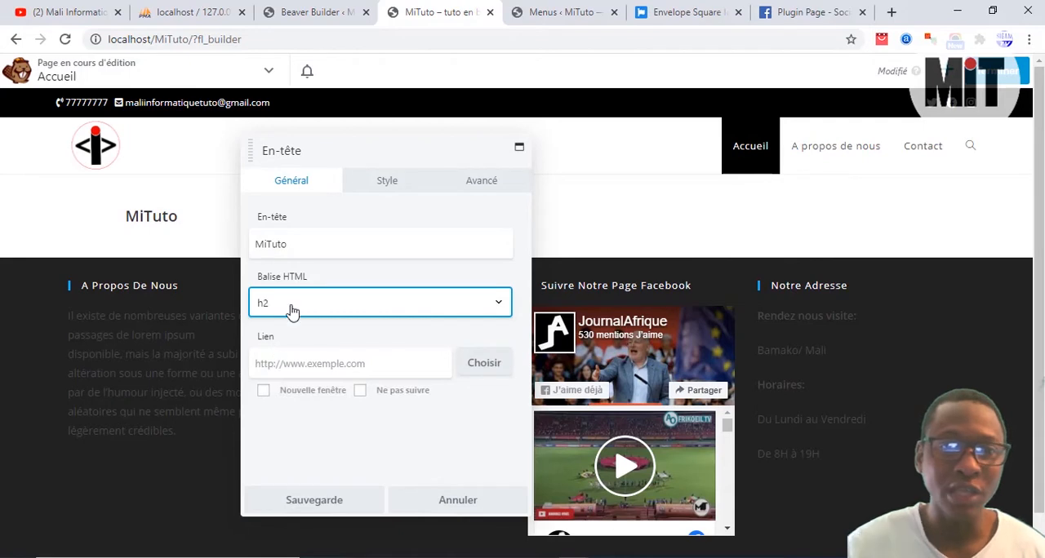
{"action": "left_click", "coordinate": [293, 308]}
{"action": "left_click", "coordinate": [269, 328]}
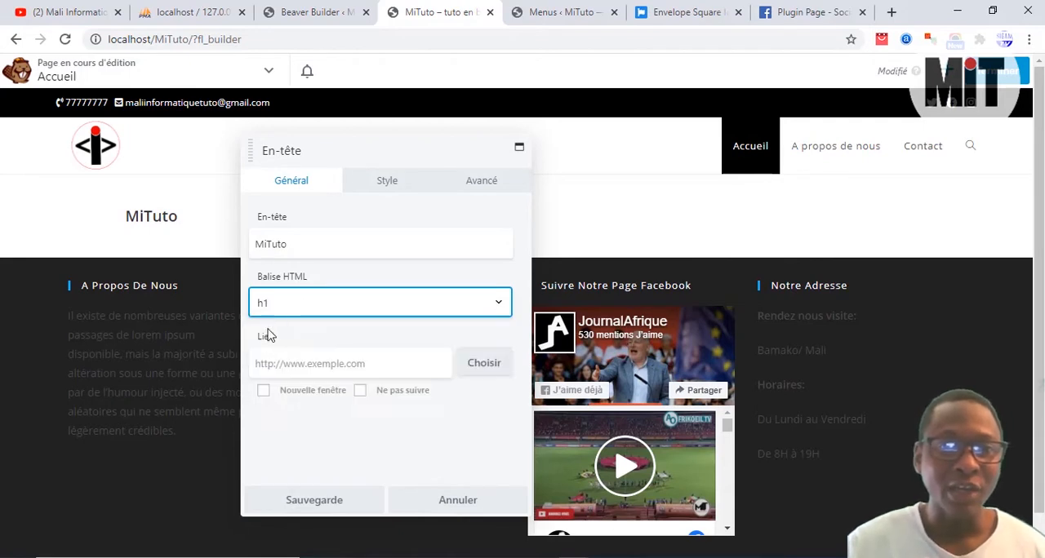
{"action": "left_click", "coordinate": [324, 241]}
{"action": "left_click", "coordinate": [280, 313]}
{"action": "left_click", "coordinate": [273, 325]}
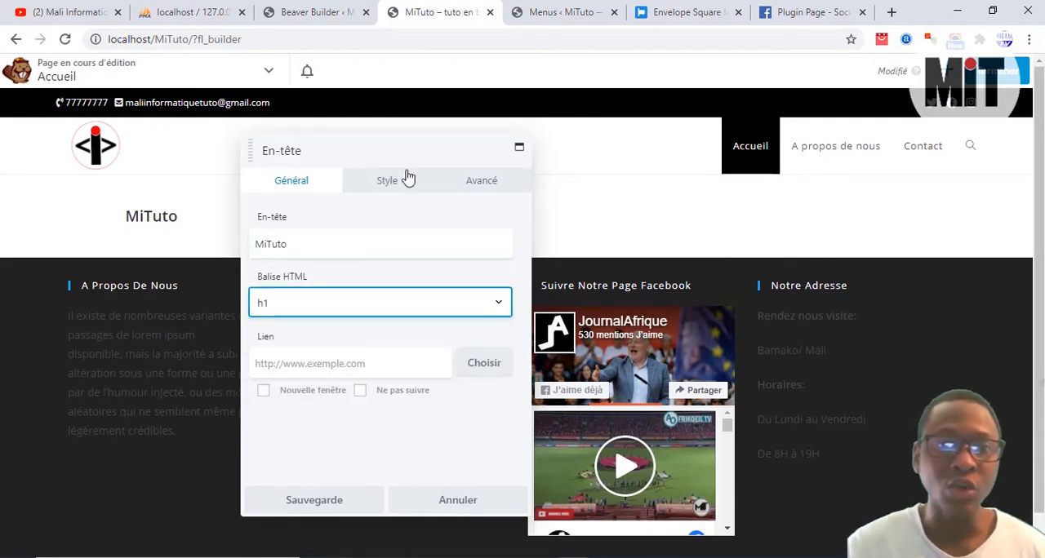
Step: Set the MiTuto heading's font size to 33 px in its style settings and save the module
{"action": "left_click_drag", "start_coordinate": [396, 155], "coordinate": [393, 184]}
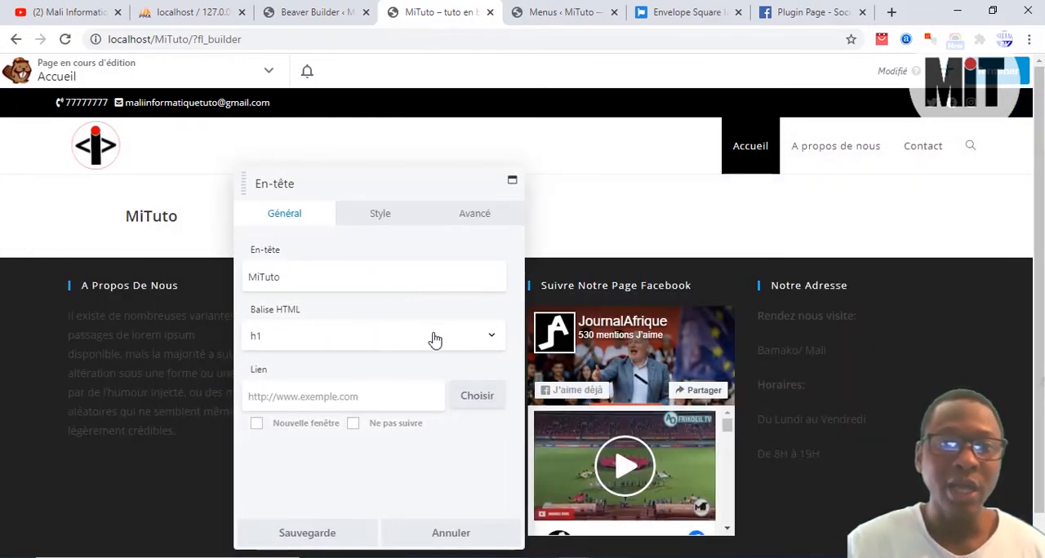
{"action": "left_click", "coordinate": [490, 338]}
{"action": "left_click", "coordinate": [486, 342]}
{"action": "scroll", "coordinate": [413, 343], "scroll_direction": "down", "scroll_amount": 1}
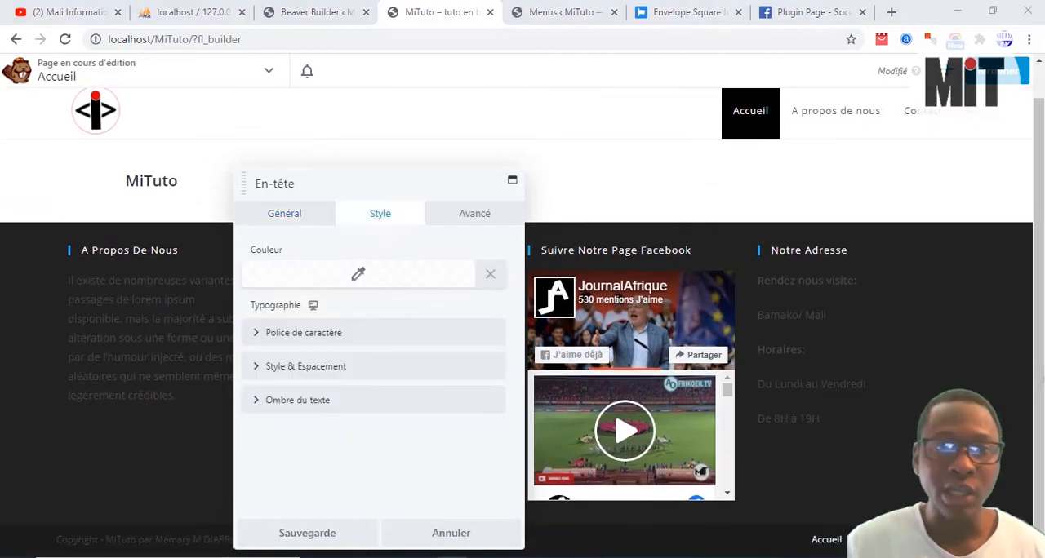
{"action": "left_click", "coordinate": [333, 333]}
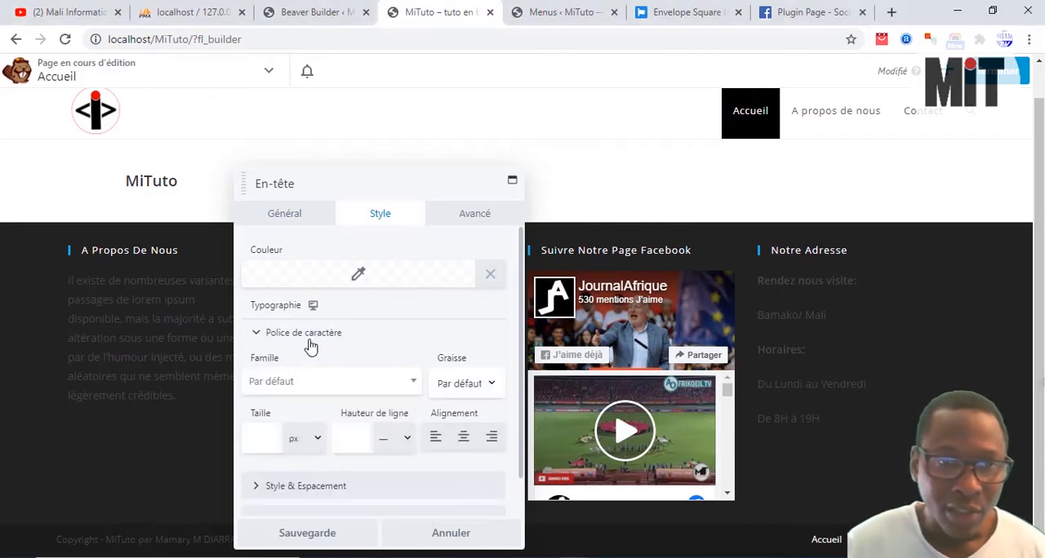
{"action": "left_click", "coordinate": [270, 440]}
{"action": "left_click_drag", "start_coordinate": [256, 482], "coordinate": [333, 485]}
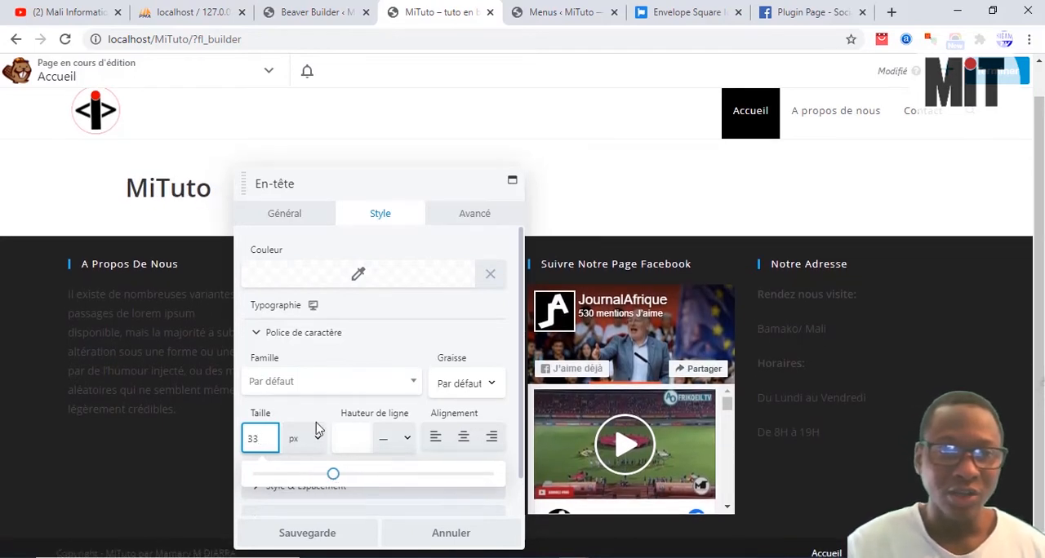
{"action": "left_click", "coordinate": [340, 532]}
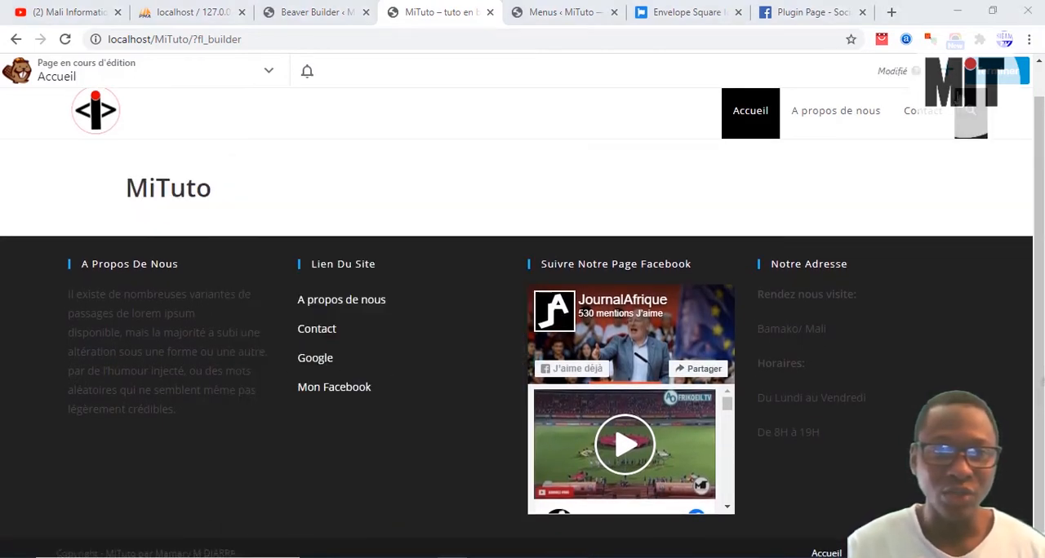
{"action": "left_click", "coordinate": [947, 72]}
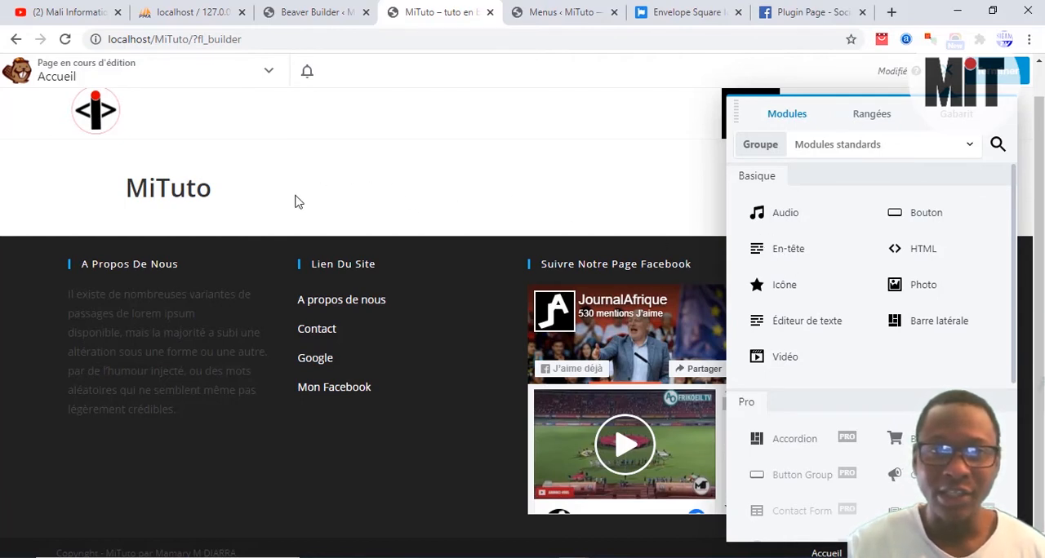
{"action": "left_click", "coordinate": [196, 187]}
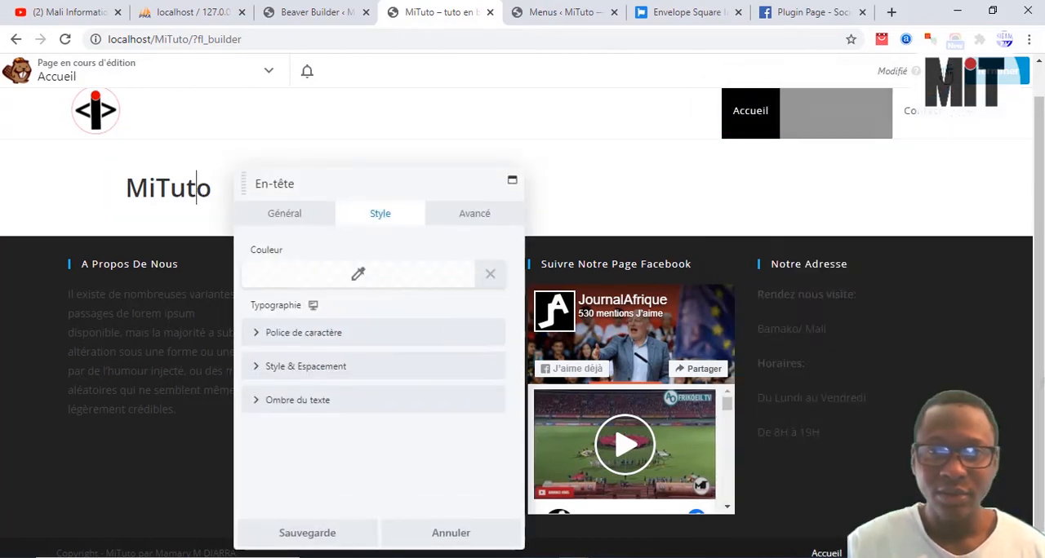
{"action": "key", "text": "Escape"}
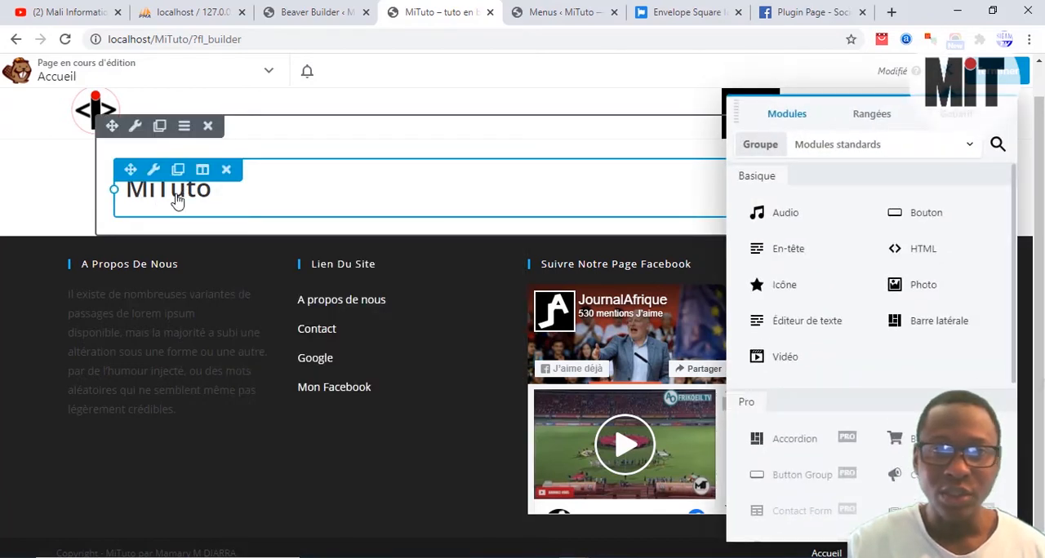
Step: Set the background type of the MiTuto heading's row to Vidéo in its style settings
{"action": "scroll", "coordinate": [434, 402], "scroll_direction": "down", "scroll_amount": 1}
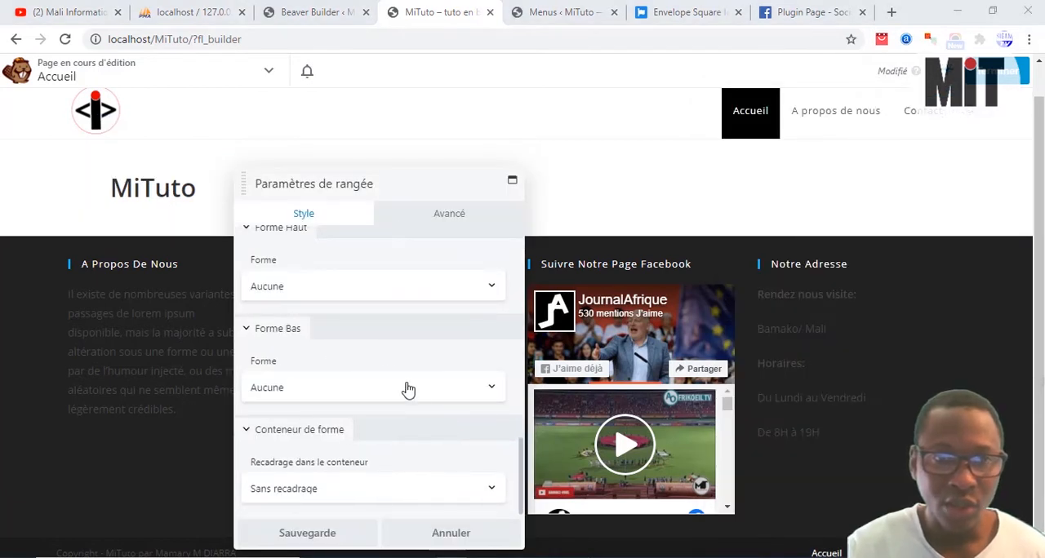
{"action": "scroll", "coordinate": [405, 400], "scroll_direction": "up", "scroll_amount": 2}
{"action": "scroll", "coordinate": [409, 403], "scroll_direction": "down", "scroll_amount": 2}
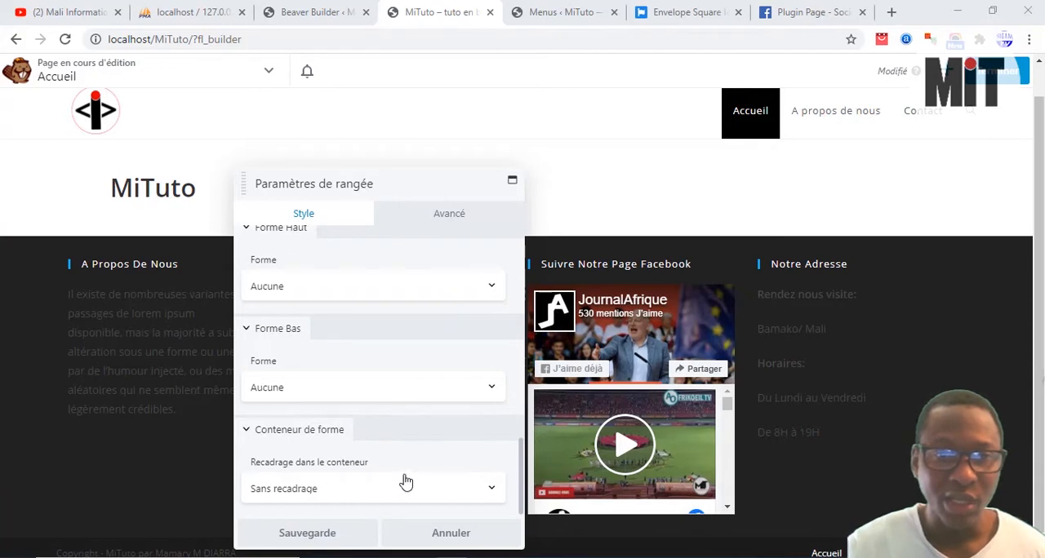
{"action": "scroll", "coordinate": [406, 482], "scroll_direction": "up", "scroll_amount": 3}
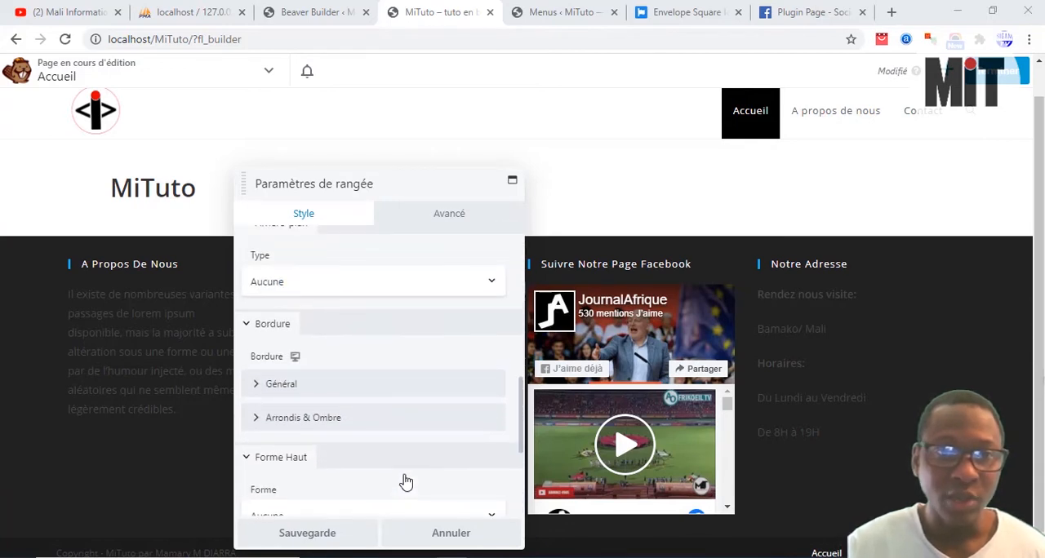
{"action": "scroll", "coordinate": [406, 482], "scroll_direction": "up", "scroll_amount": 3}
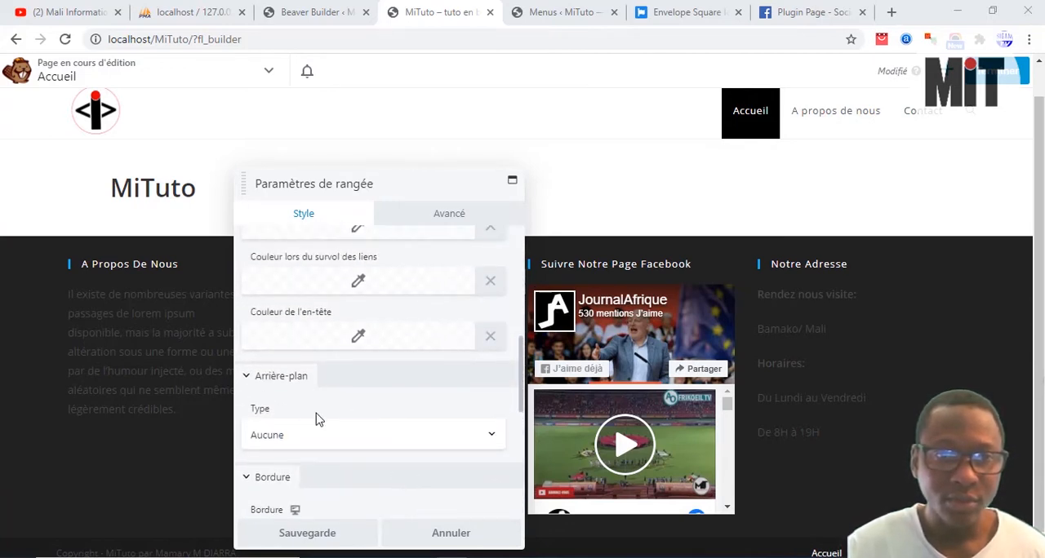
{"action": "left_click", "coordinate": [313, 443]}
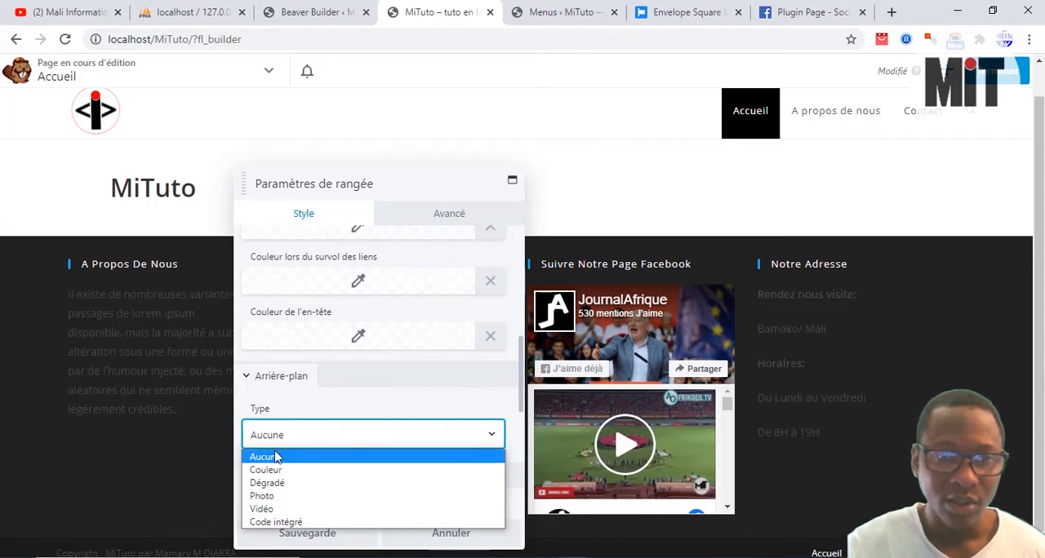
{"action": "left_click", "coordinate": [273, 510]}
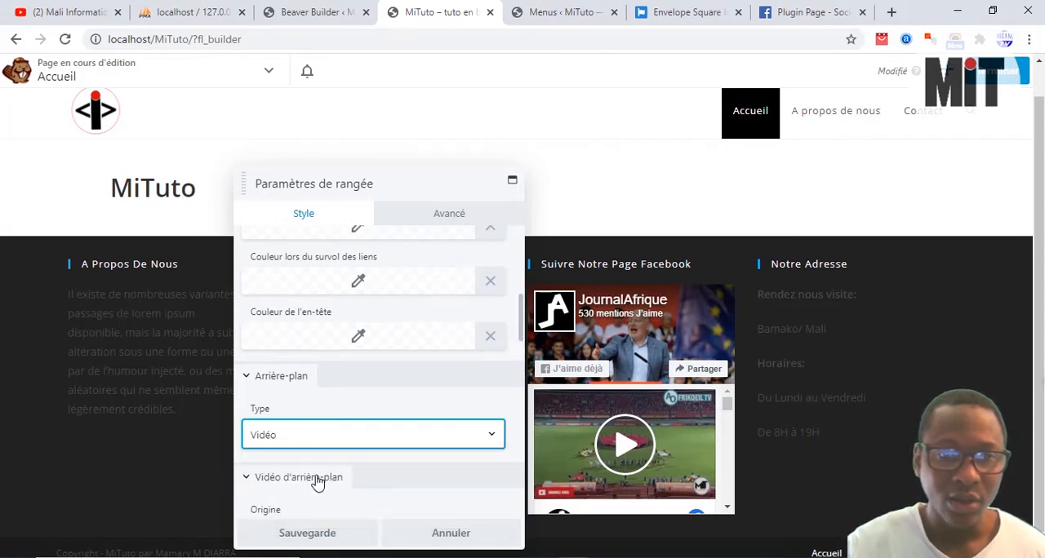
Step: Set the row's background video origin to Youtube ou Vimeo and make its URL field ready for entry
{"action": "scroll", "coordinate": [343, 416], "scroll_direction": "down", "scroll_amount": 3}
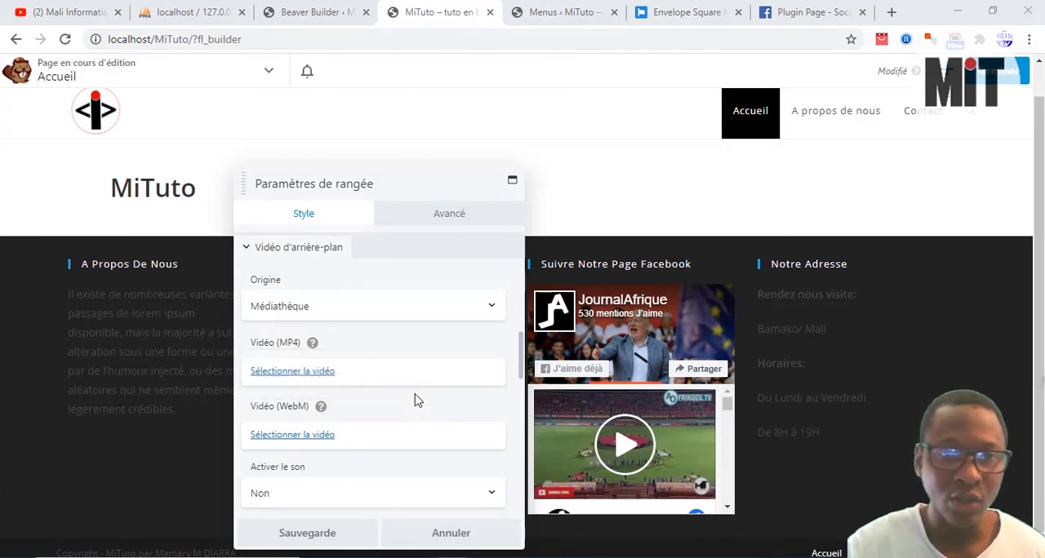
{"action": "left_click", "coordinate": [378, 315]}
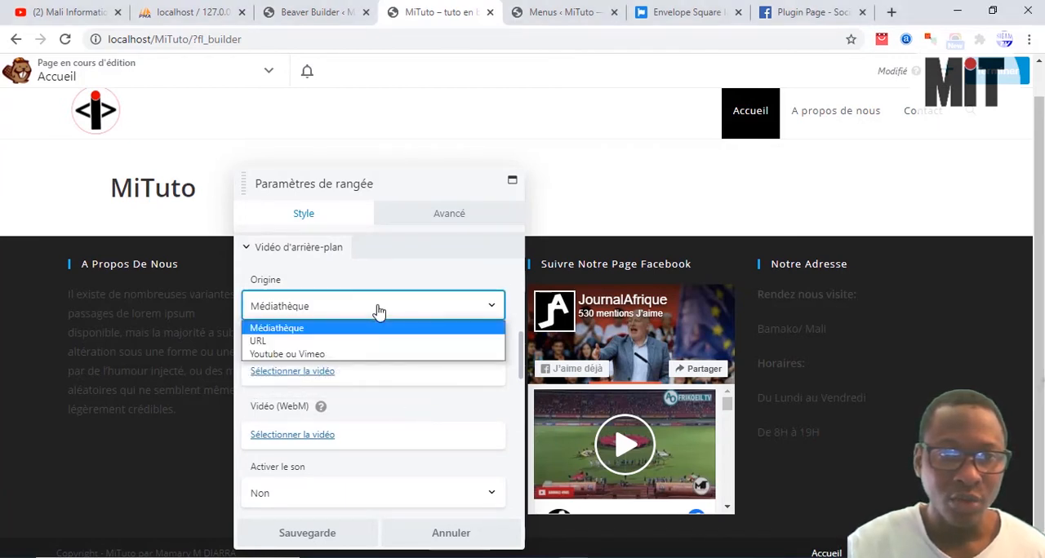
{"action": "left_click", "coordinate": [303, 354]}
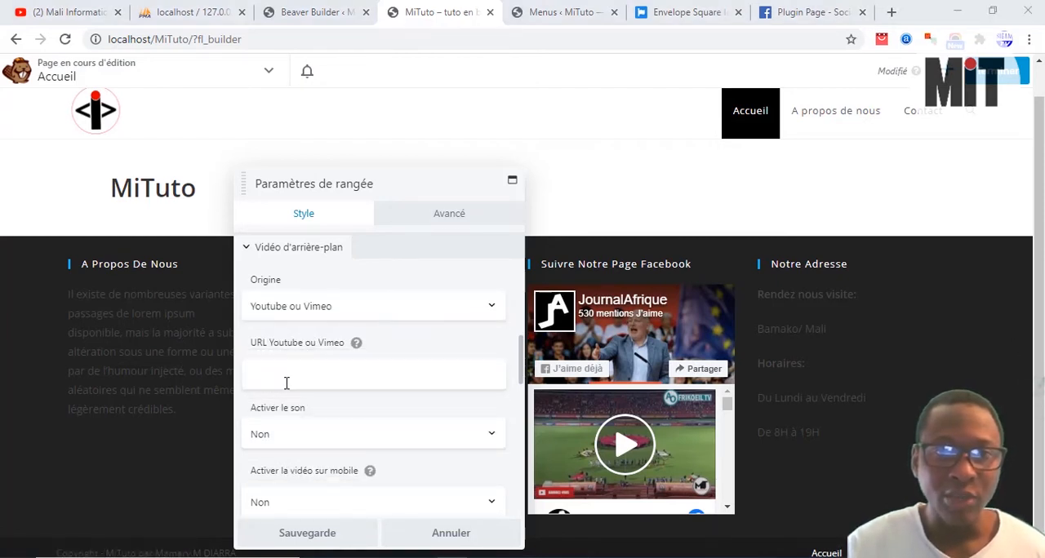
{"action": "left_click", "coordinate": [287, 376]}
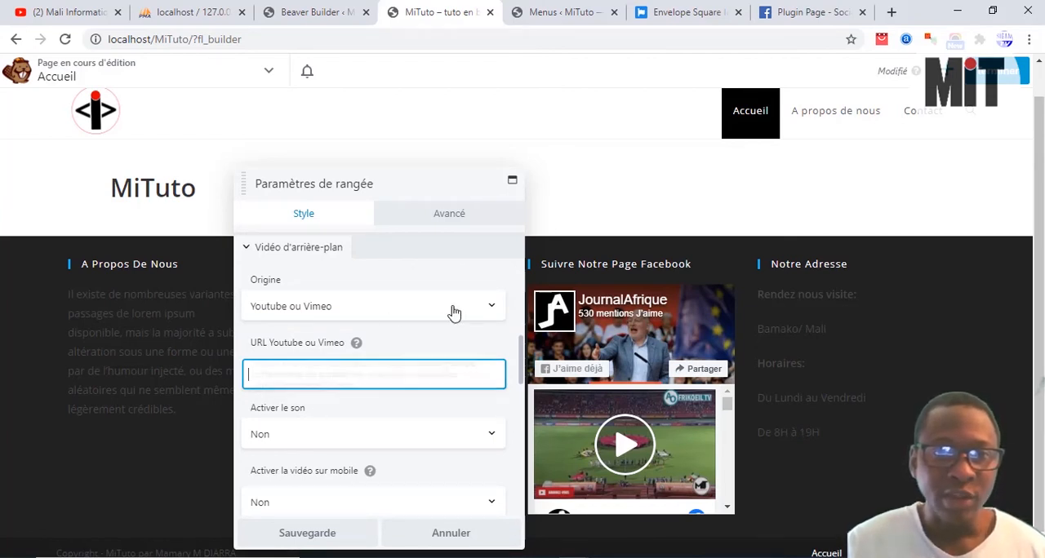
Step: Switch to YouTube, refresh the channel's videos, open "Introduction: Débuter avec Wordpress et le maitriser rapidement", copy its URL and pause playback
{"action": "left_click", "coordinate": [75, 8]}
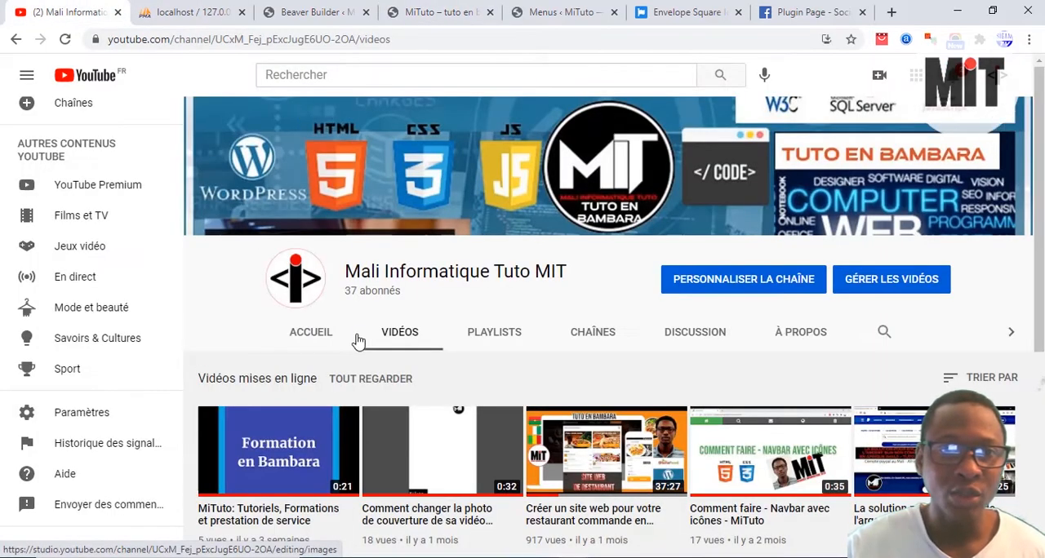
{"action": "scroll", "coordinate": [490, 392], "scroll_direction": "down", "scroll_amount": 1}
{"action": "scroll", "coordinate": [539, 416], "scroll_direction": "down", "scroll_amount": 1}
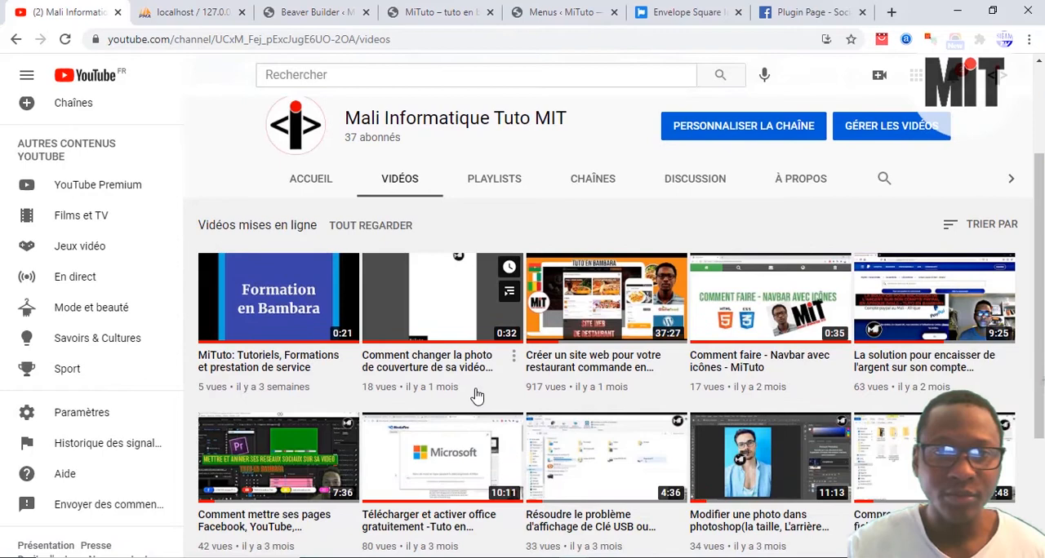
{"action": "left_click", "coordinate": [398, 189]}
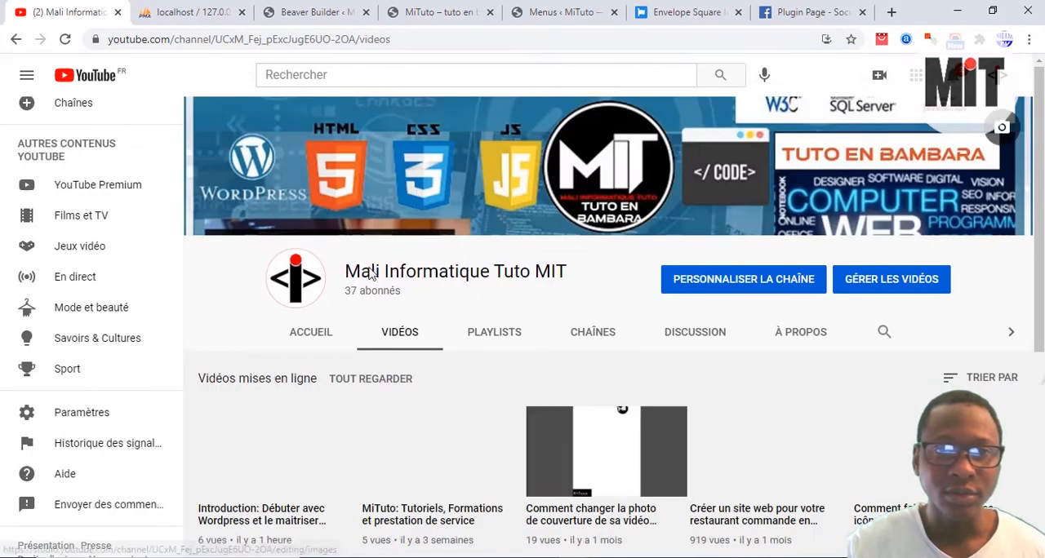
{"action": "left_click", "coordinate": [302, 440]}
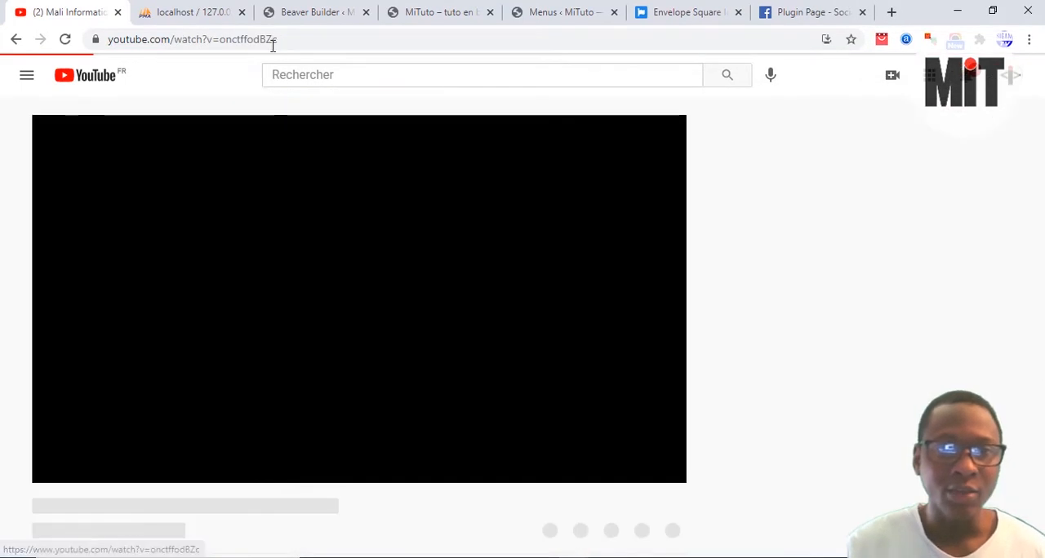
{"action": "left_click", "coordinate": [257, 39]}
{"action": "key", "text": "ctrl+c"}
{"action": "right_click", "coordinate": [257, 39]}
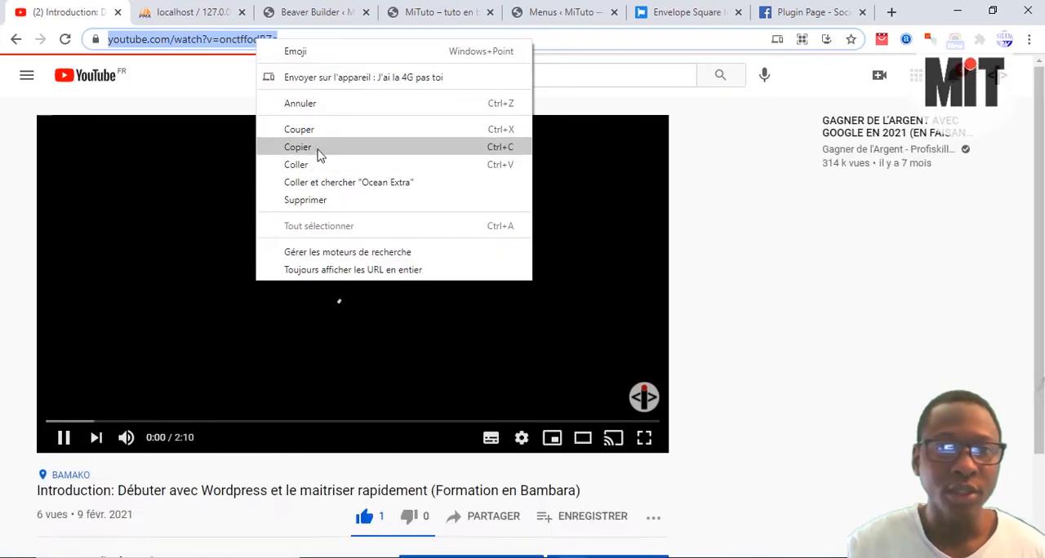
{"action": "left_click", "coordinate": [319, 148]}
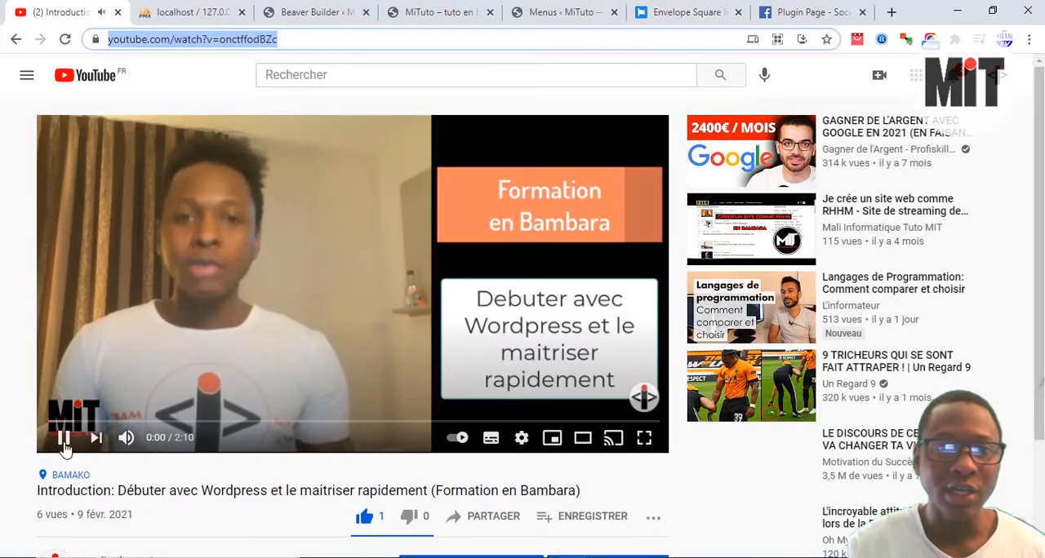
{"action": "left_click", "coordinate": [65, 441]}
{"action": "left_click", "coordinate": [351, 8]}
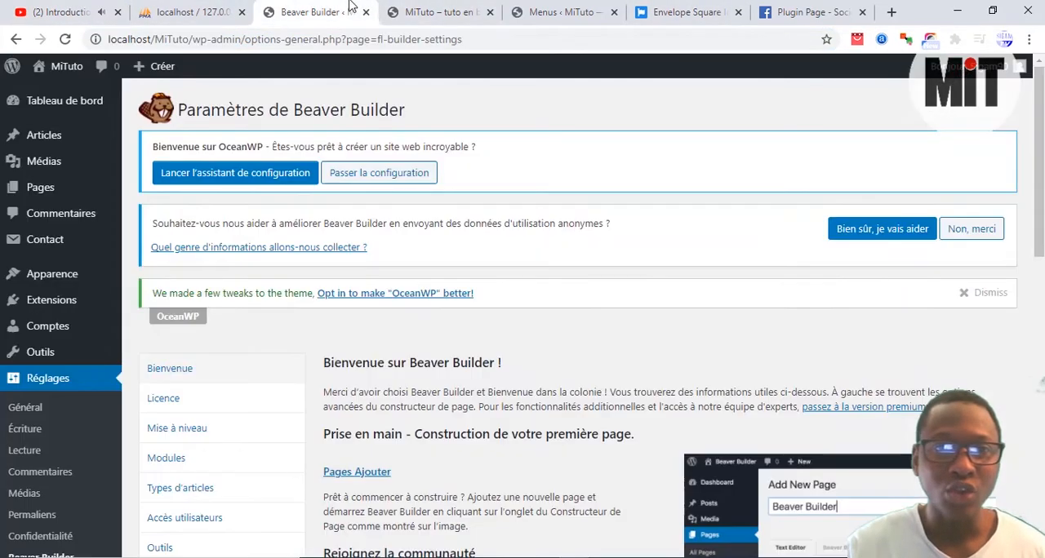
{"action": "left_click", "coordinate": [431, 10]}
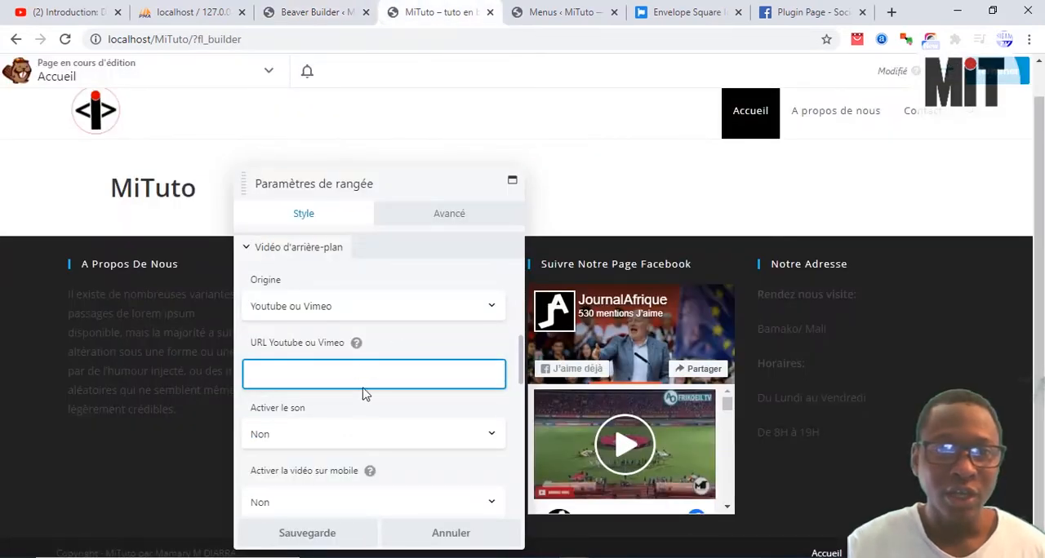
{"action": "key", "text": "ctrl+v"}
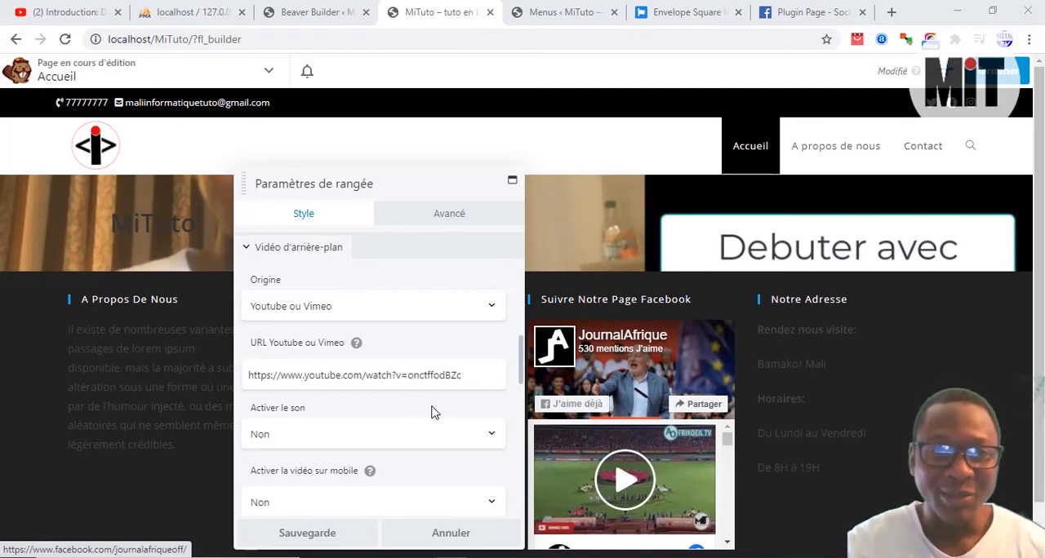
Step: Examine the row's remaining style options, including the top shape, bottom shape and container cropping choices
{"action": "scroll", "coordinate": [433, 412], "scroll_direction": "down", "scroll_amount": 5}
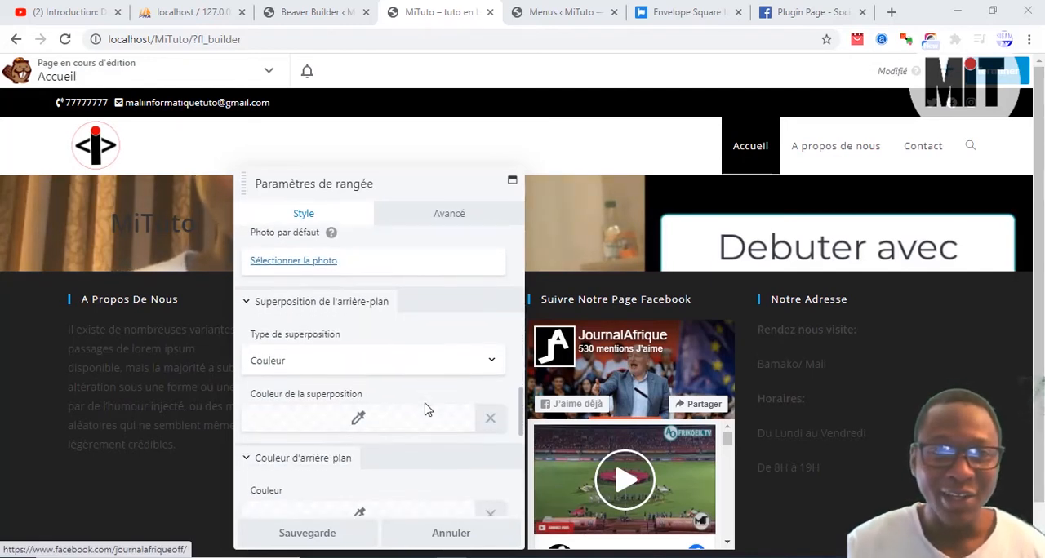
{"action": "scroll", "coordinate": [425, 409], "scroll_direction": "down", "scroll_amount": 6}
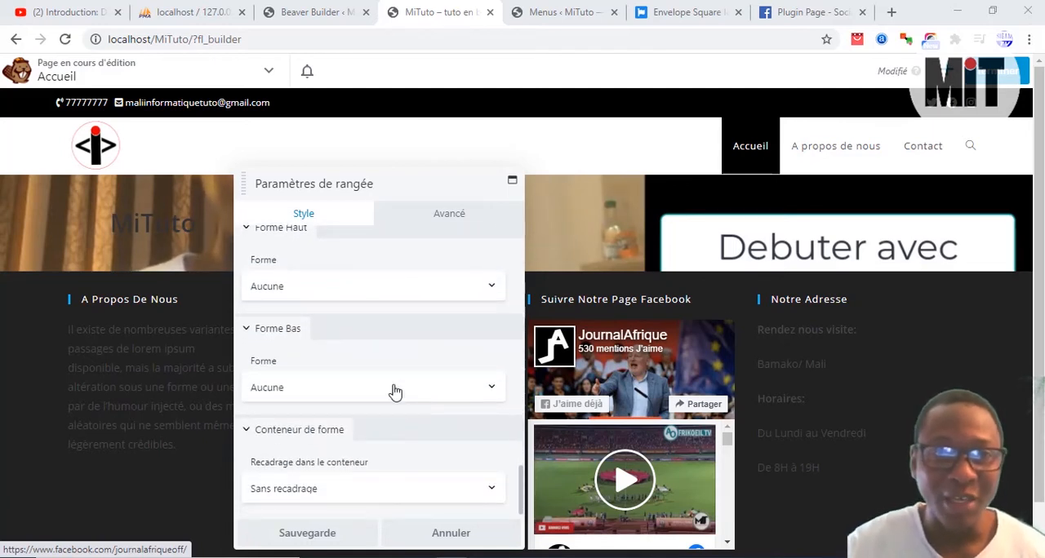
{"action": "left_click", "coordinate": [351, 390]}
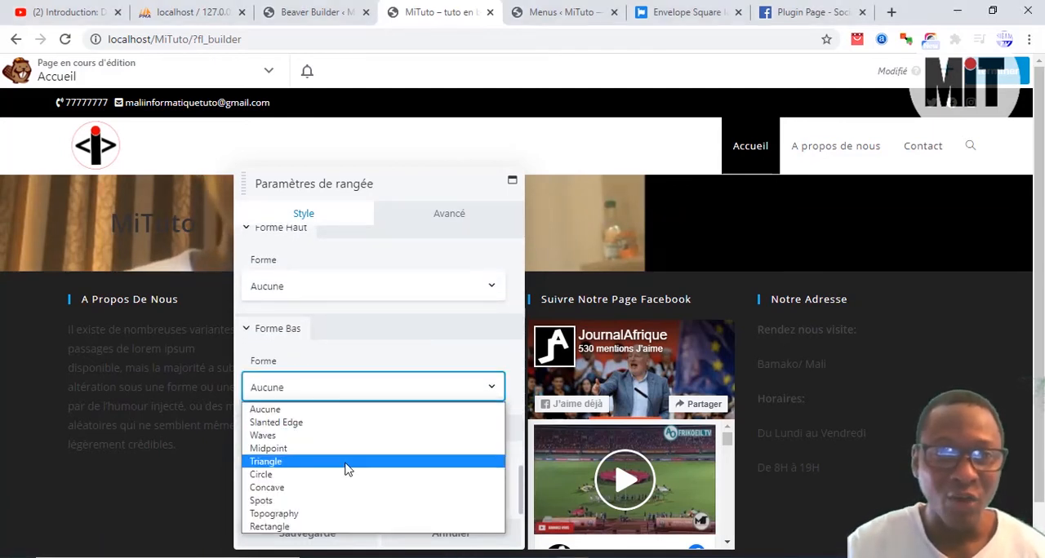
{"action": "left_click", "coordinate": [364, 361]}
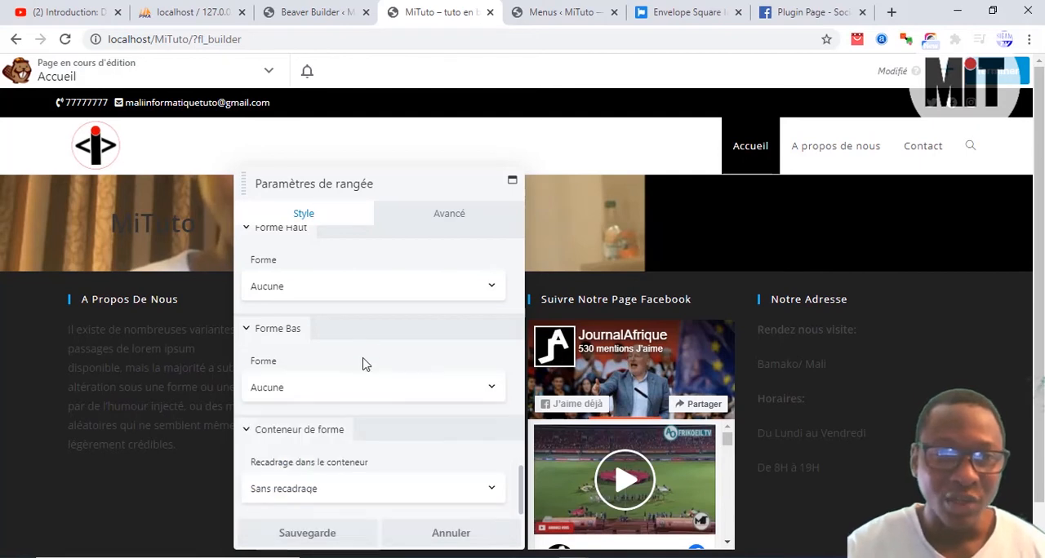
{"action": "left_click", "coordinate": [344, 289]}
{"action": "left_click", "coordinate": [344, 290]}
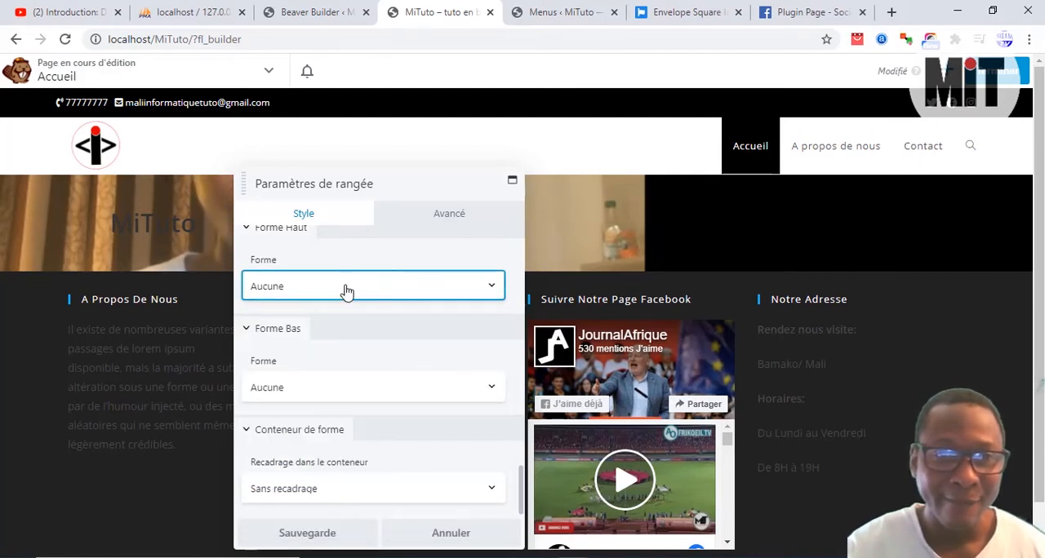
{"action": "scroll", "coordinate": [387, 362], "scroll_direction": "up", "scroll_amount": 2}
{"action": "scroll", "coordinate": [388, 362], "scroll_direction": "up", "scroll_amount": 1}
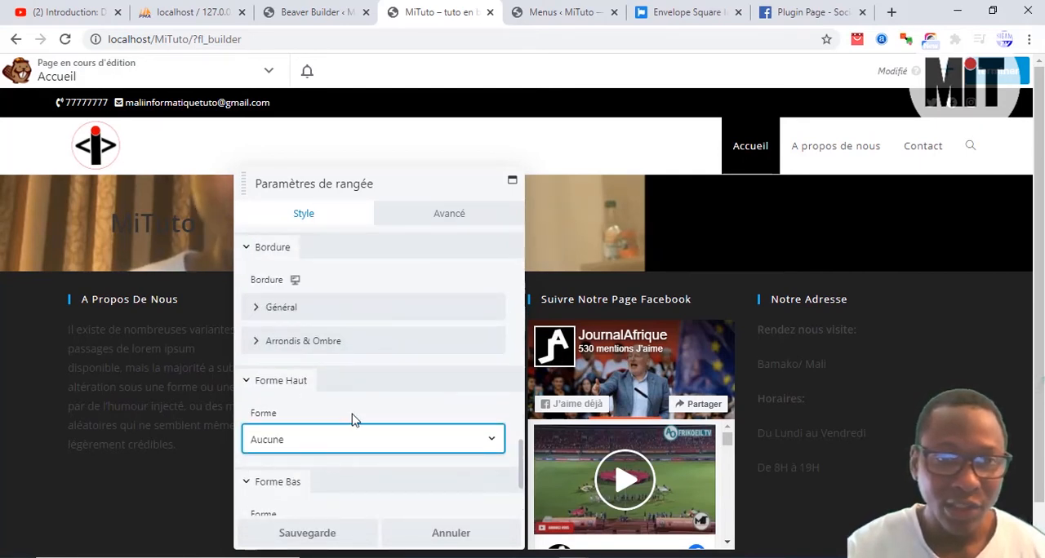
{"action": "scroll", "coordinate": [355, 420], "scroll_direction": "up", "scroll_amount": 1}
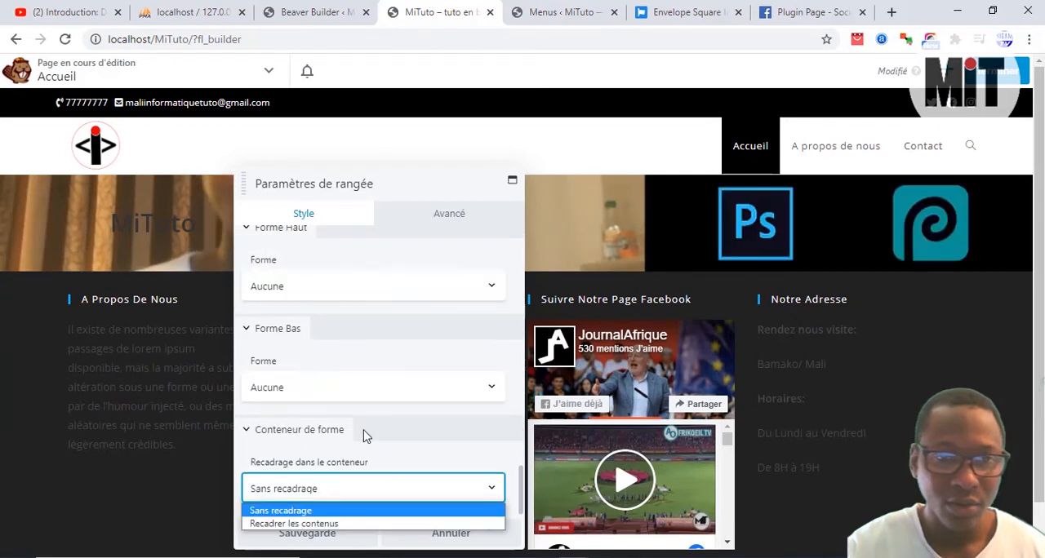
{"action": "left_click", "coordinate": [365, 433]}
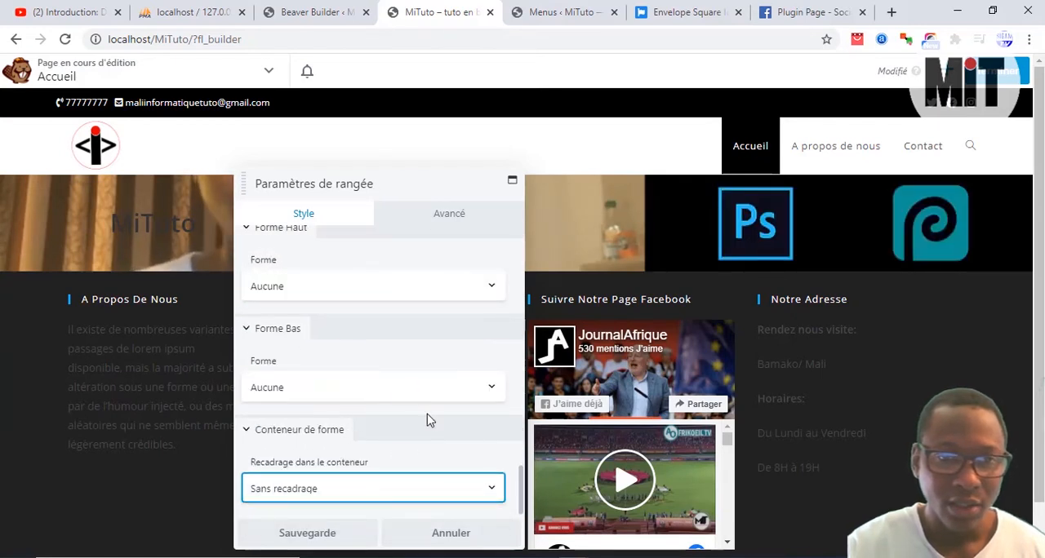
{"action": "left_click", "coordinate": [349, 500]}
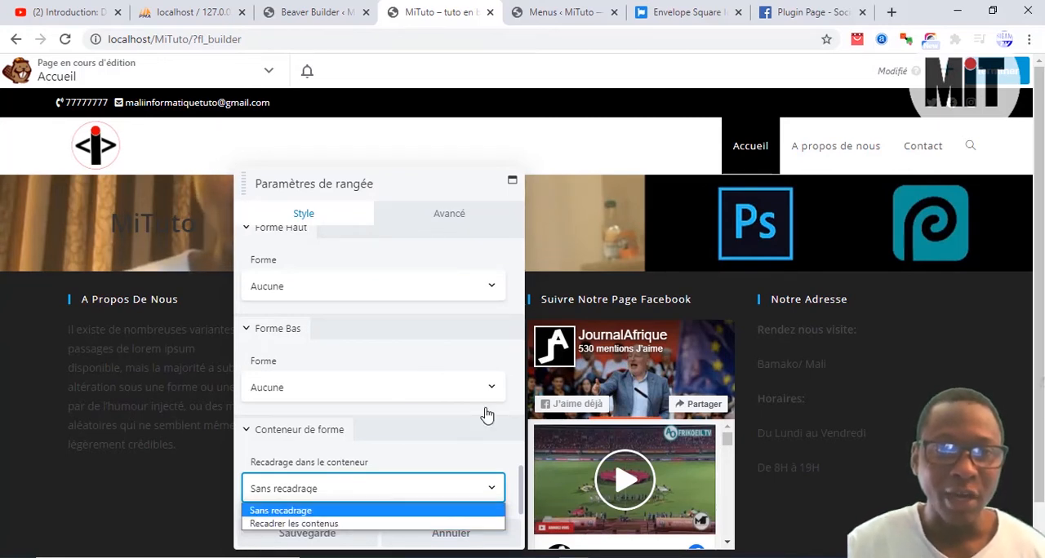
{"action": "left_click", "coordinate": [456, 423]}
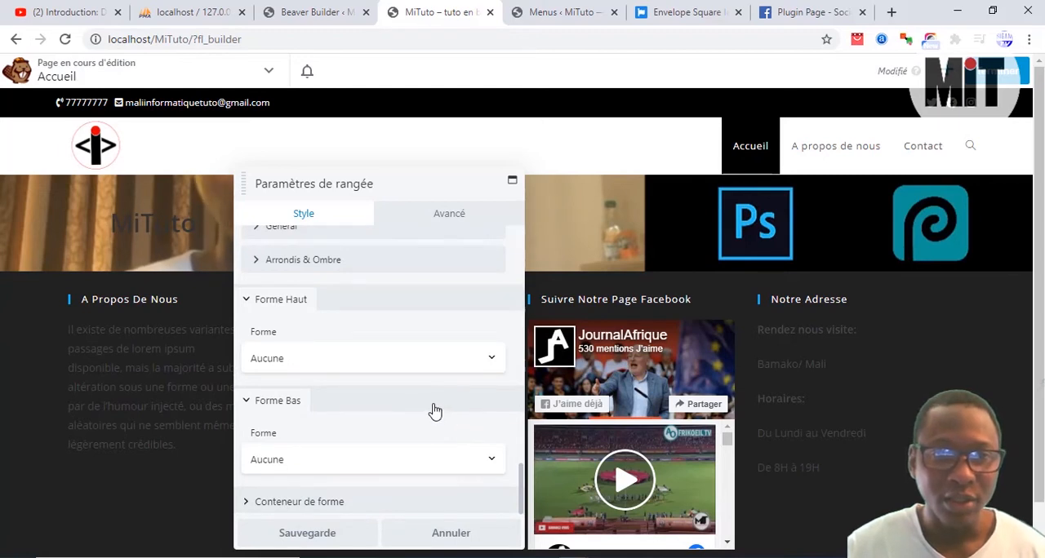
{"action": "left_click", "coordinate": [433, 407]}
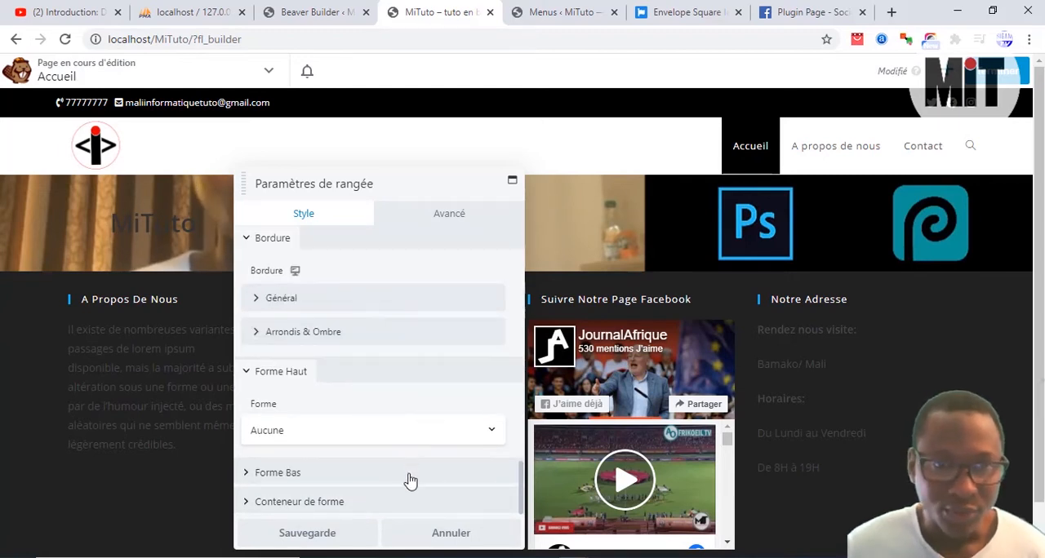
{"action": "left_click", "coordinate": [301, 362]}
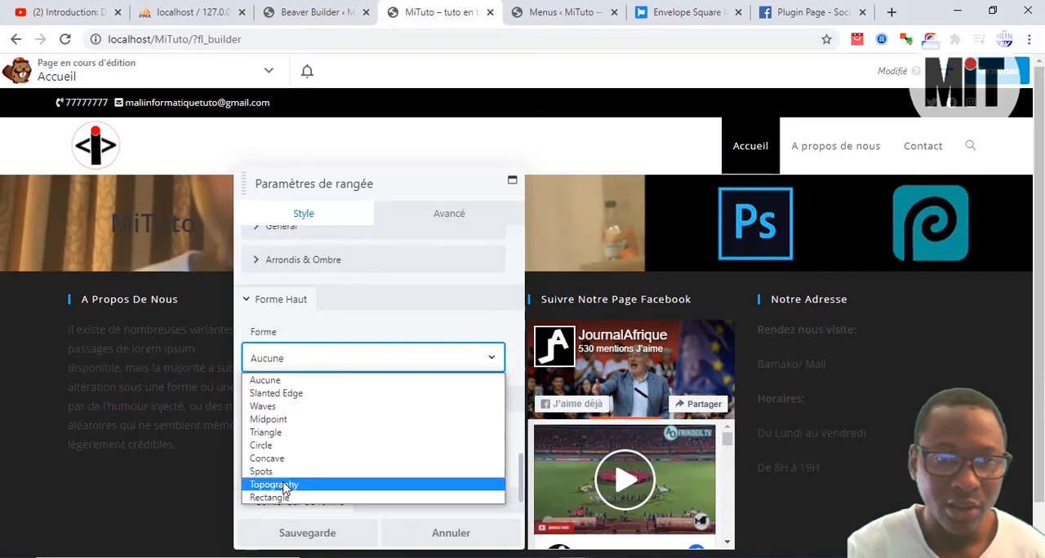
{"action": "left_click", "coordinate": [311, 359]}
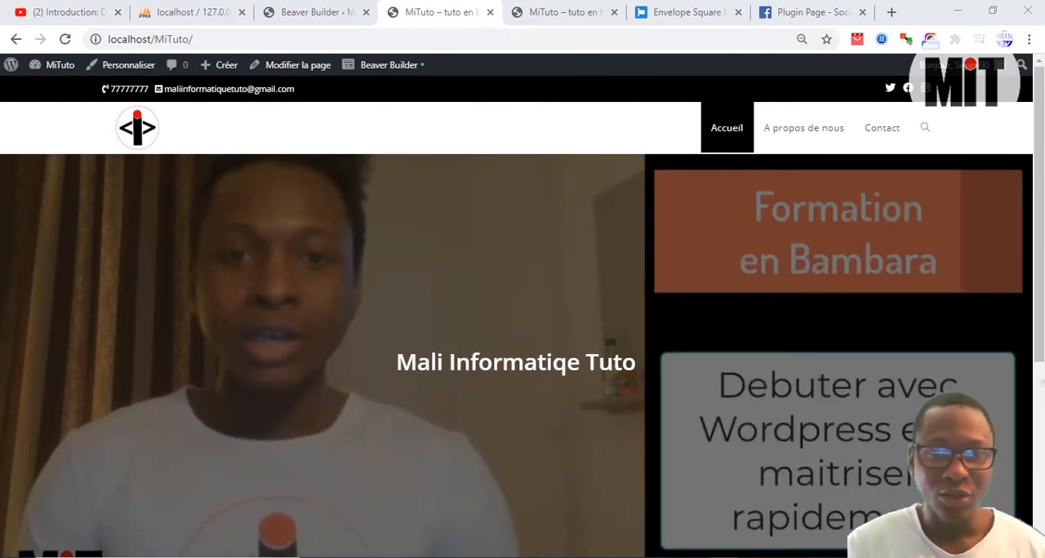
Step: Check the home page's video background, and deactivate the Beaver Builder Plugin (Lite Version) extension in the site administration
{"action": "scroll", "coordinate": [417, 250], "scroll_direction": "down", "scroll_amount": 2}
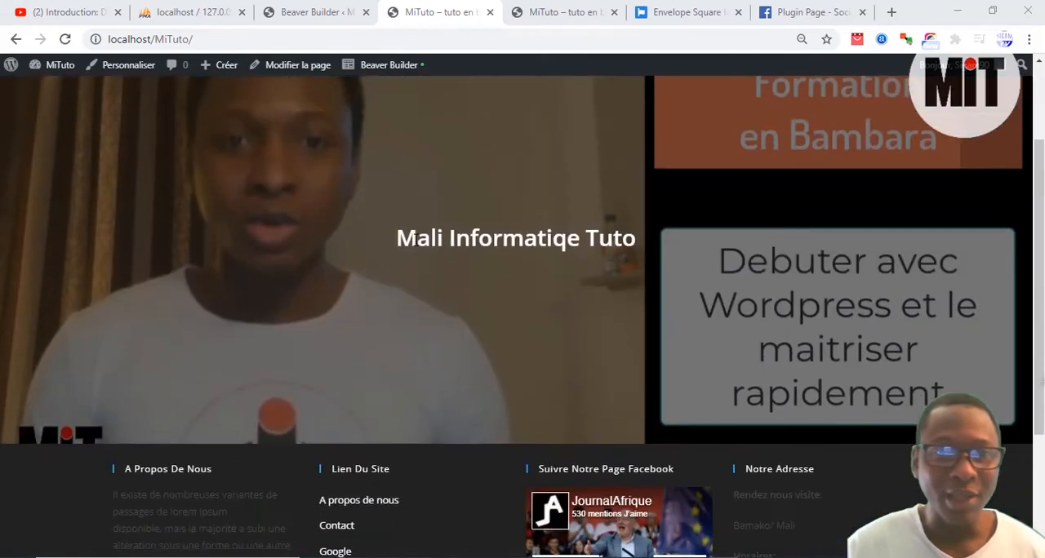
{"action": "scroll", "coordinate": [530, 211], "scroll_direction": "up", "scroll_amount": 2}
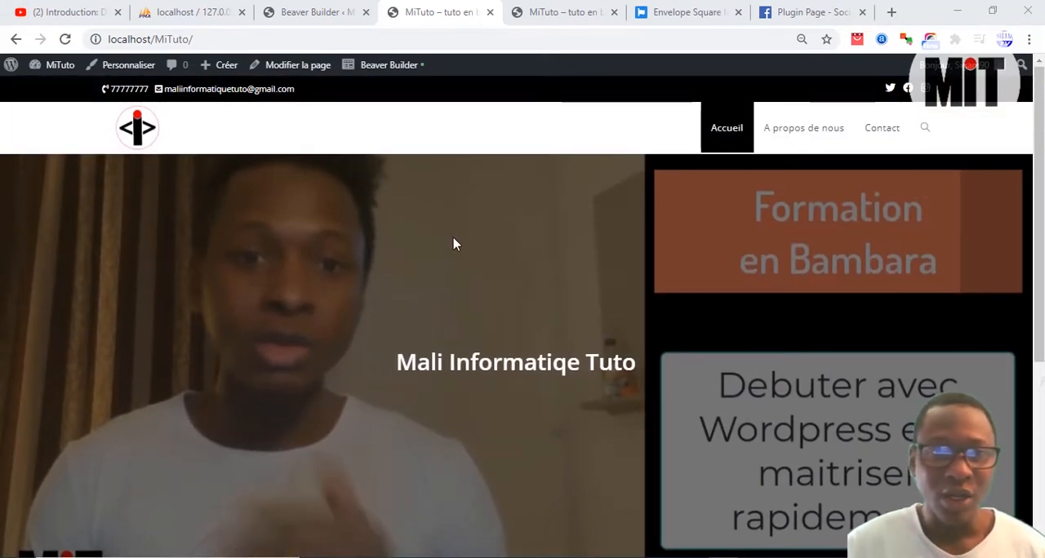
{"action": "left_click", "coordinate": [303, 8]}
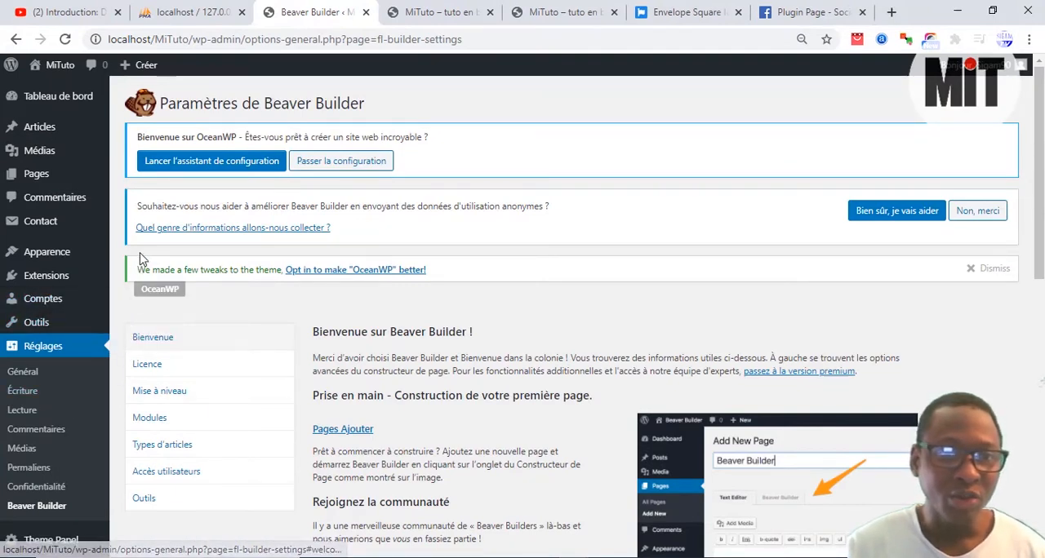
{"action": "left_click", "coordinate": [52, 281]}
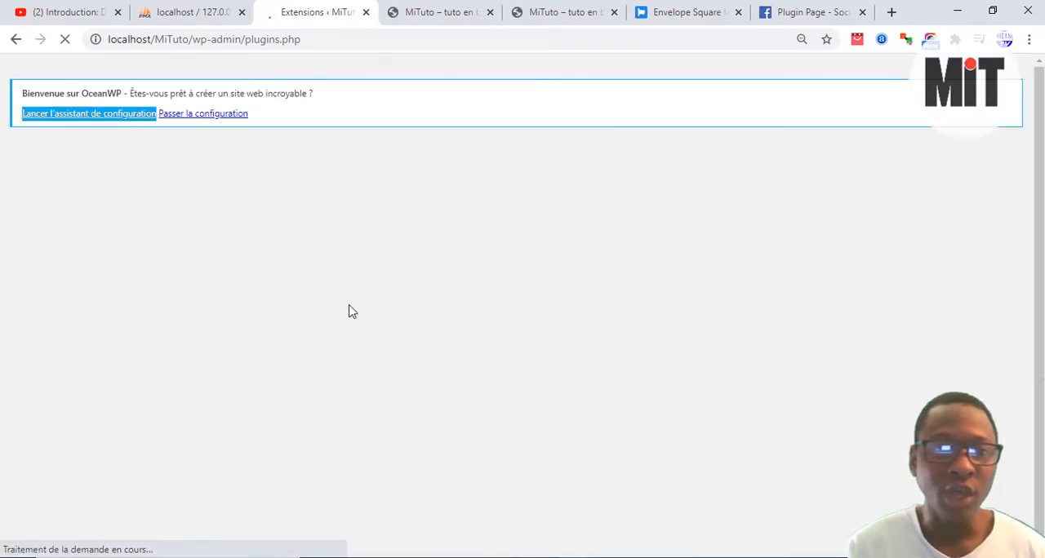
{"action": "scroll", "coordinate": [363, 296], "scroll_direction": "down", "scroll_amount": 1}
{"action": "scroll", "coordinate": [363, 296], "scroll_direction": "down", "scroll_amount": 1}
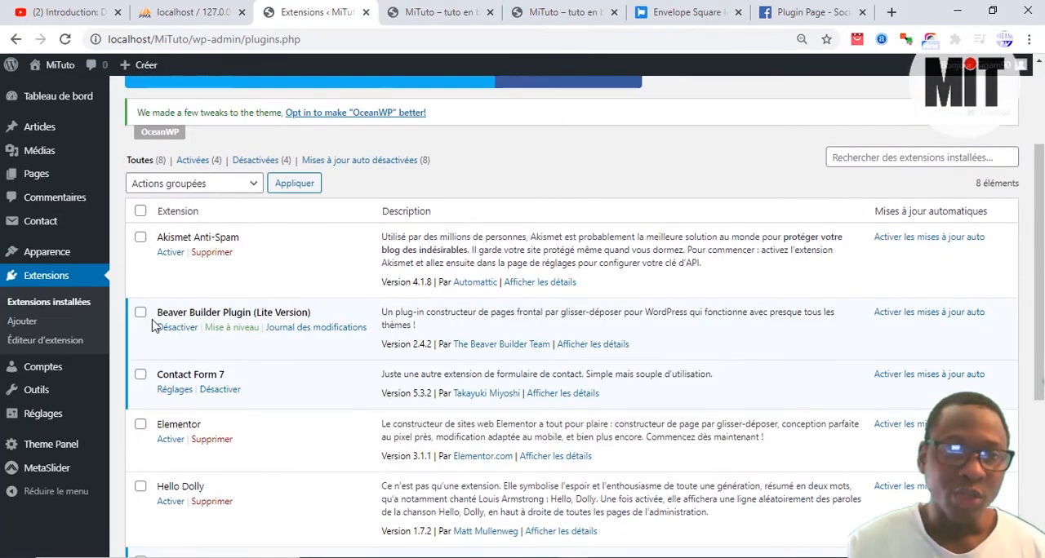
{"action": "left_click", "coordinate": [171, 334]}
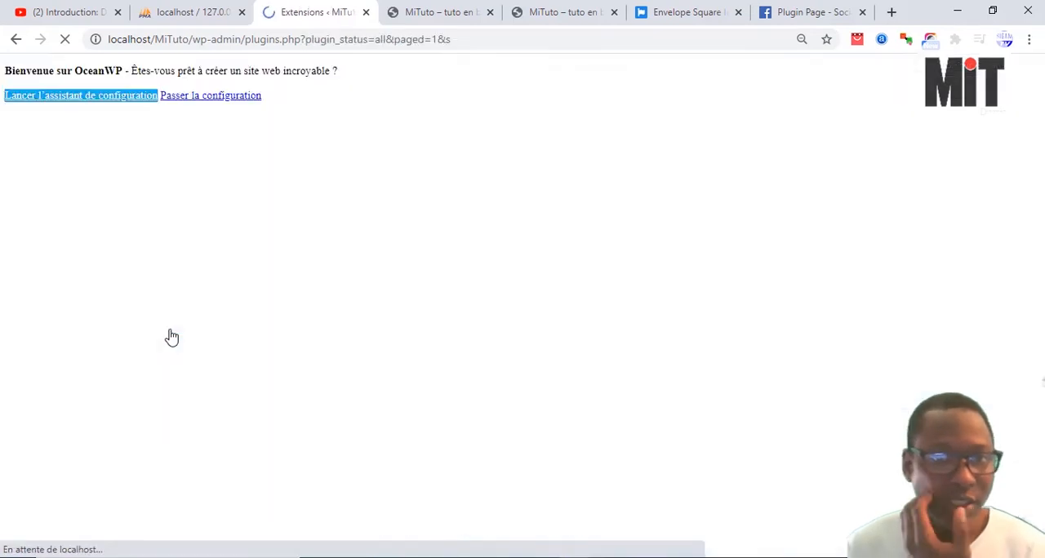
{"action": "scroll", "coordinate": [261, 367], "scroll_direction": "down", "scroll_amount": 1}
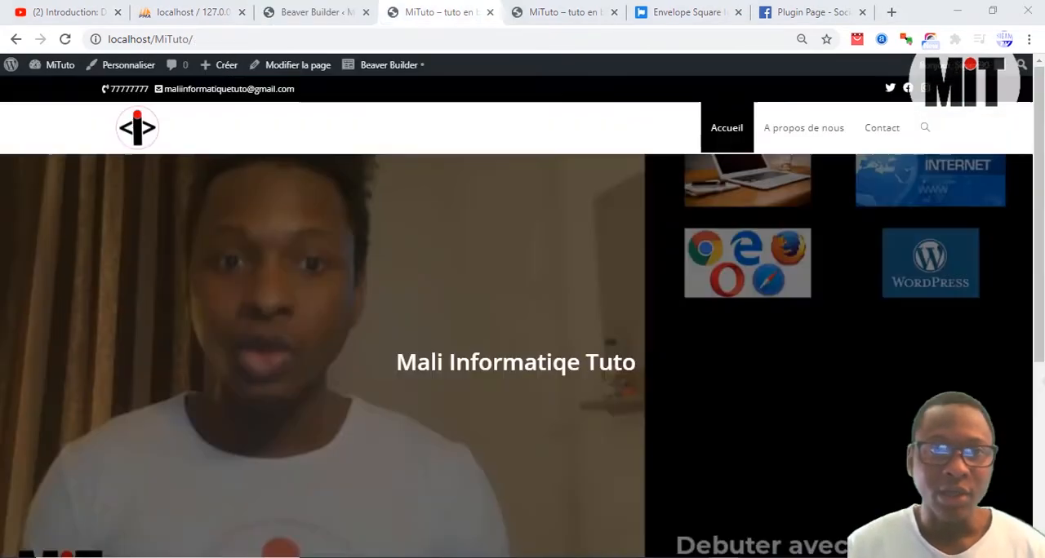
Step: From the Beaver Builder settings page, go to the installed extensions, deactivate Beaver Builder Plugin (Lite Version) and activate SiteOrigin Page Builder
{"action": "left_click", "coordinate": [327, 10]}
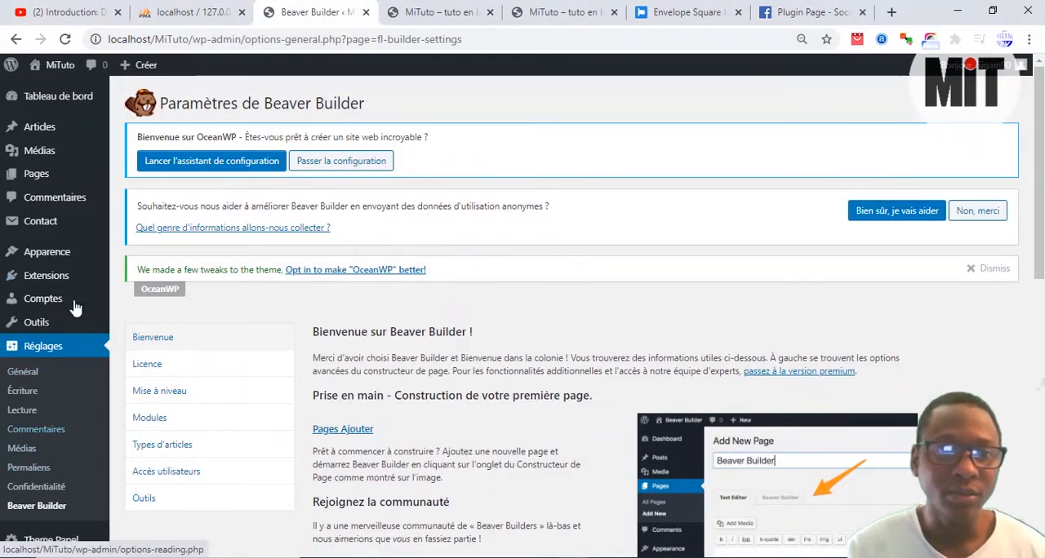
{"action": "left_click", "coordinate": [94, 275]}
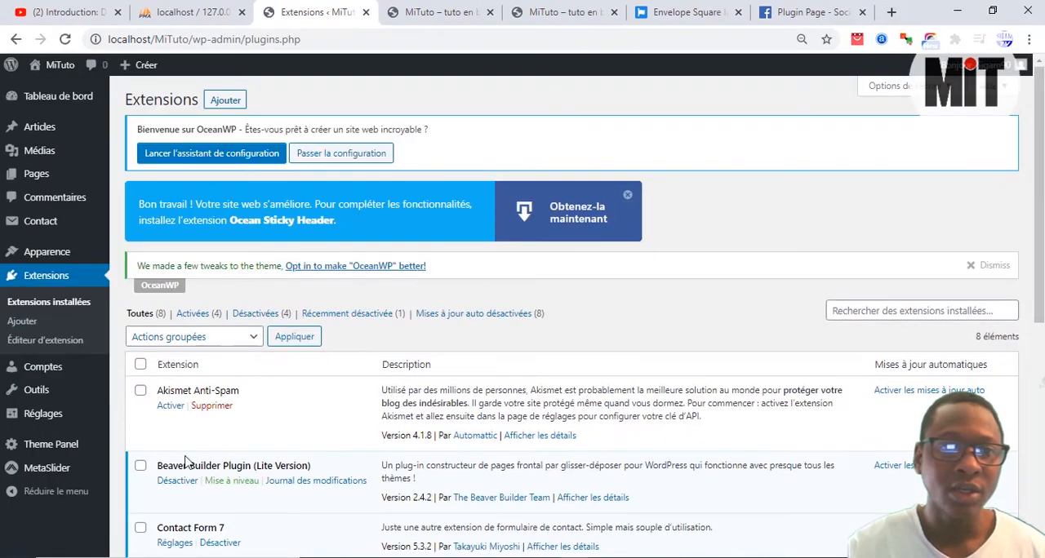
{"action": "scroll", "coordinate": [242, 433], "scroll_direction": "down", "scroll_amount": 2}
{"action": "left_click", "coordinate": [179, 328]}
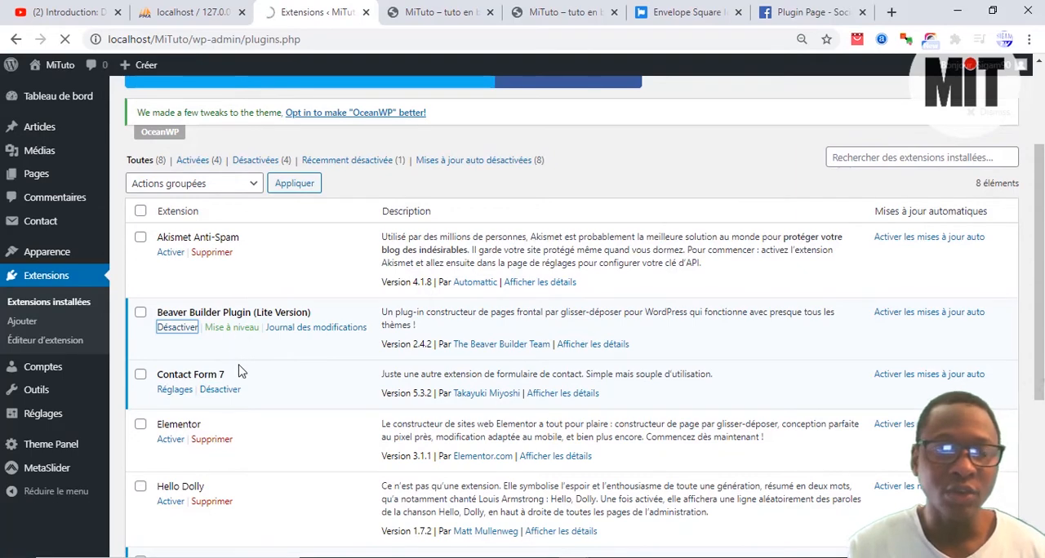
{"action": "scroll", "coordinate": [176, 441], "scroll_direction": "down", "scroll_amount": 5}
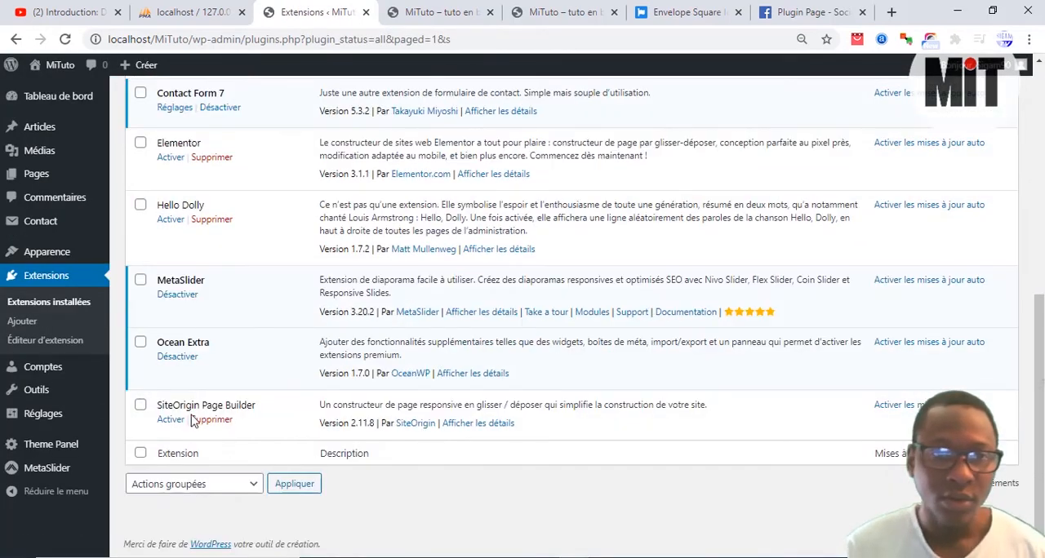
{"action": "left_click", "coordinate": [172, 420]}
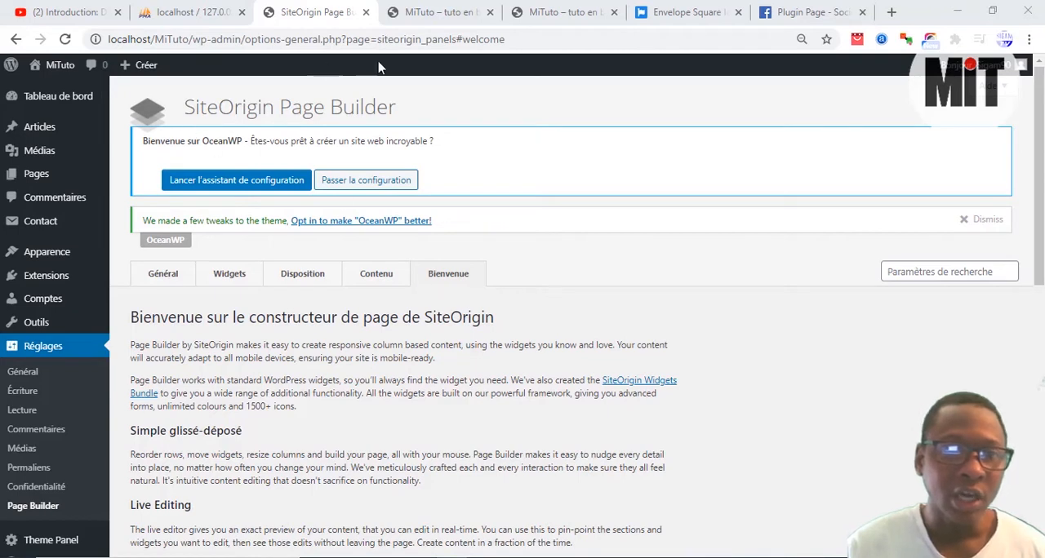
Step: Open the Accueil page for editing, clear its leftover Beaver Builder content and add a SiteOrigin layout block
{"action": "left_click", "coordinate": [433, 12]}
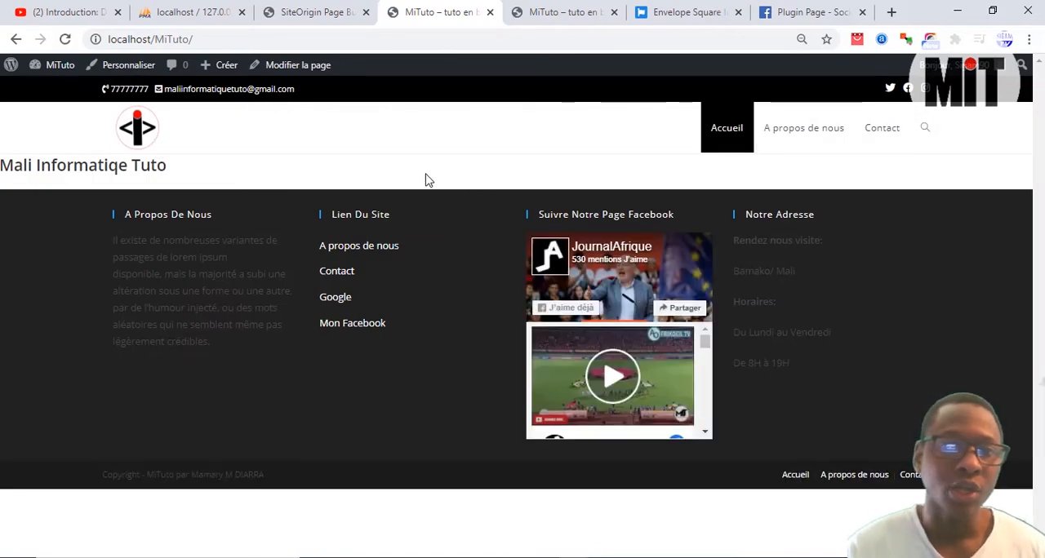
{"action": "left_click", "coordinate": [308, 65]}
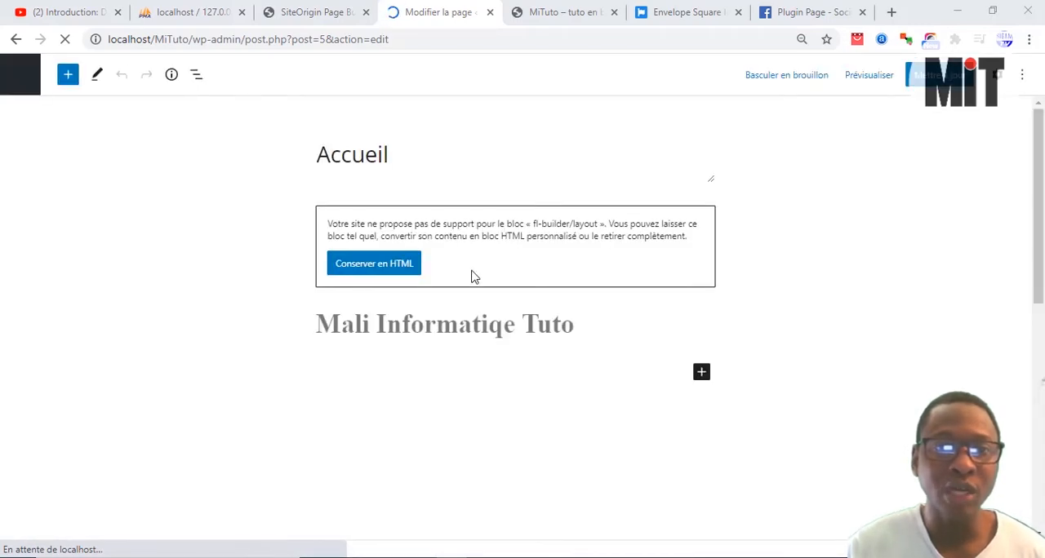
{"action": "left_click", "coordinate": [632, 233]}
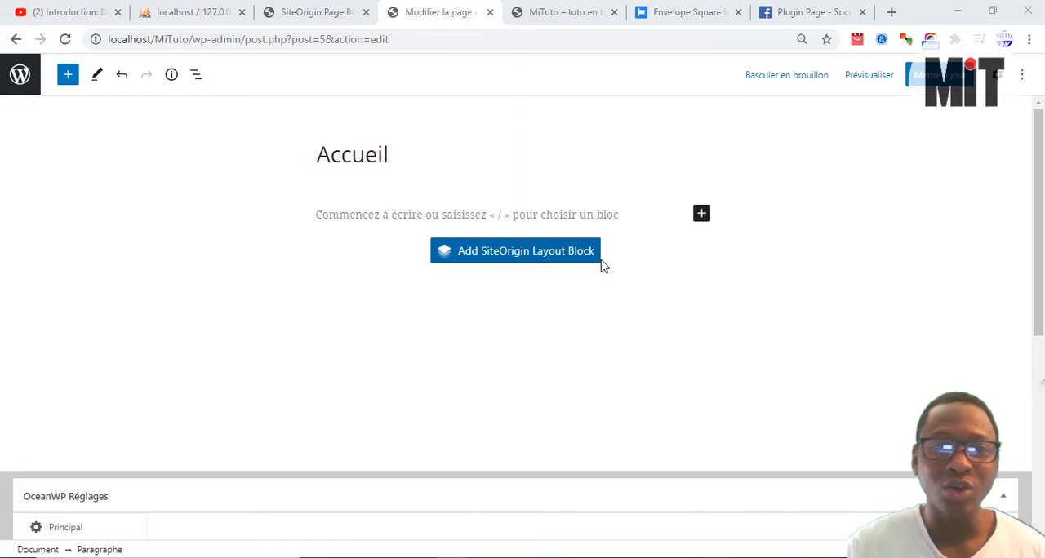
{"action": "left_click", "coordinate": [538, 255]}
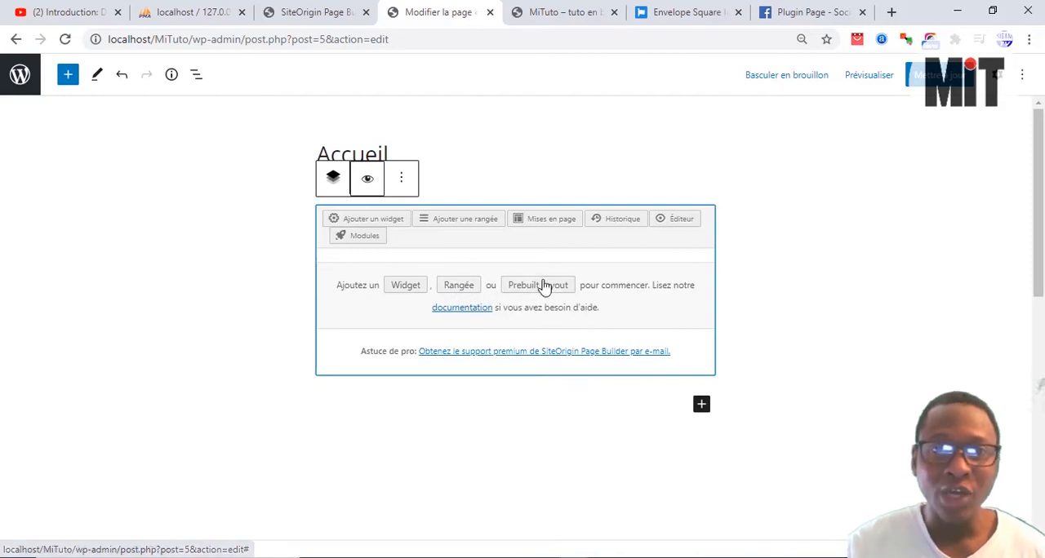
Step: Start adding a widget to the SiteOrigin layout and examine the full range of available widgets
{"action": "left_click", "coordinate": [401, 287]}
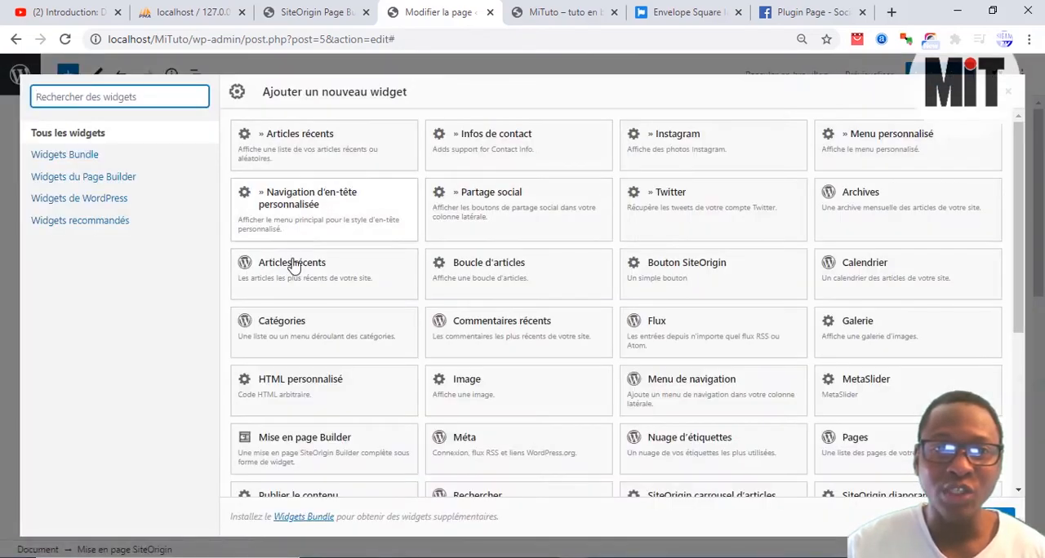
{"action": "scroll", "coordinate": [408, 294], "scroll_direction": "down", "scroll_amount": 3}
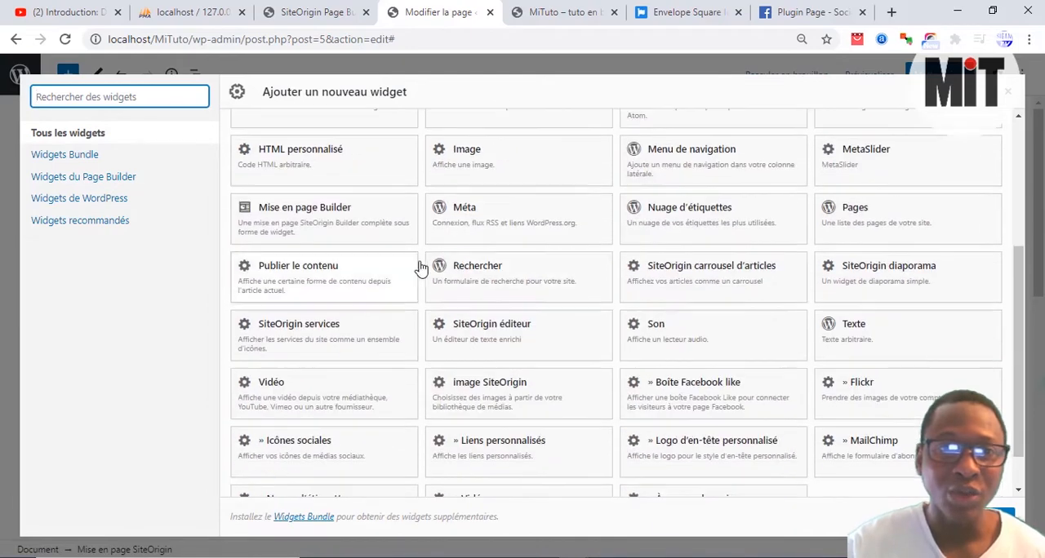
{"action": "scroll", "coordinate": [441, 318], "scroll_direction": "up", "scroll_amount": 3}
{"action": "scroll", "coordinate": [431, 335], "scroll_direction": "up", "scroll_amount": 1}
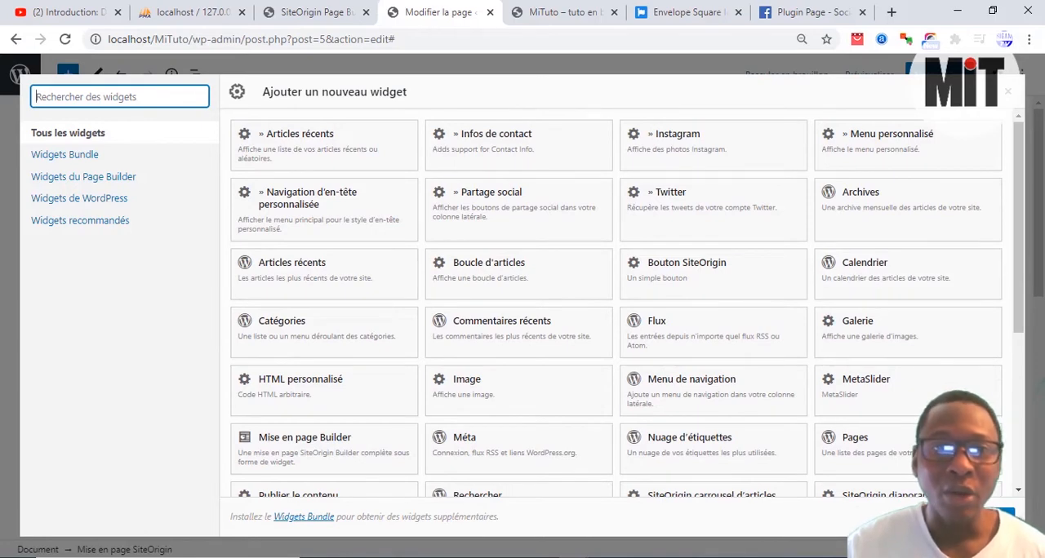
{"action": "scroll", "coordinate": [599, 357], "scroll_direction": "down", "scroll_amount": 5}
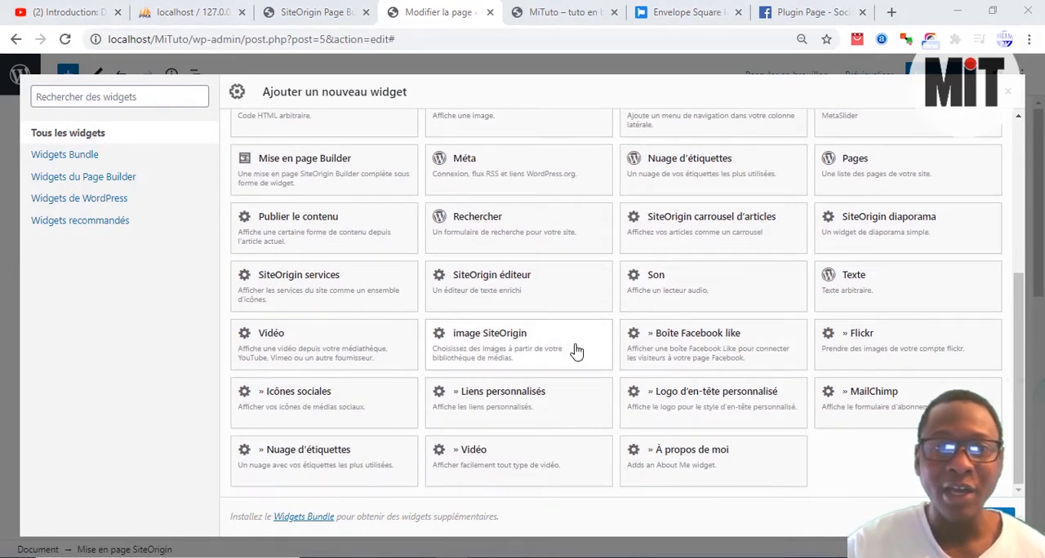
{"action": "scroll", "coordinate": [662, 264], "scroll_direction": "up", "scroll_amount": 1}
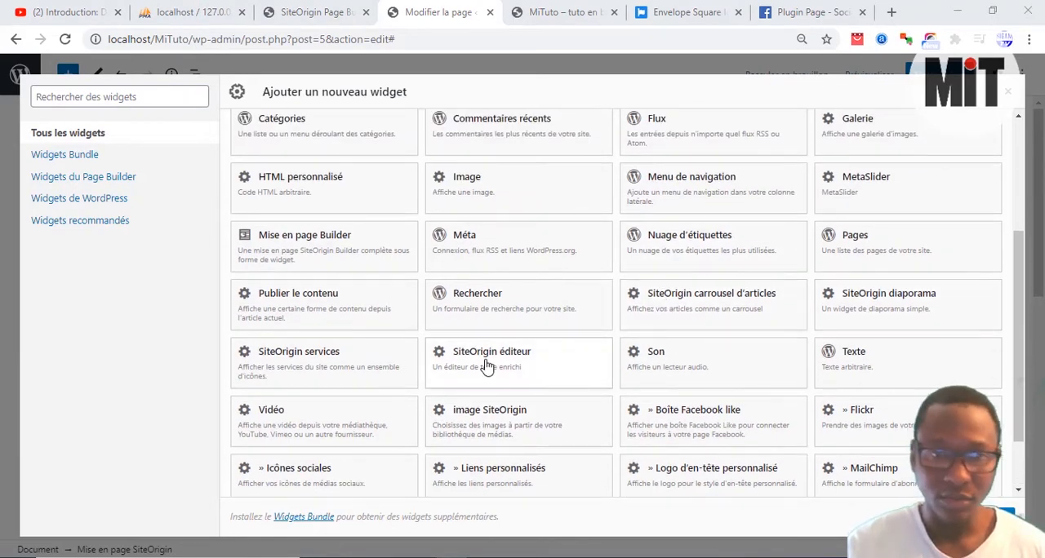
{"action": "scroll", "coordinate": [547, 439], "scroll_direction": "up", "scroll_amount": 1}
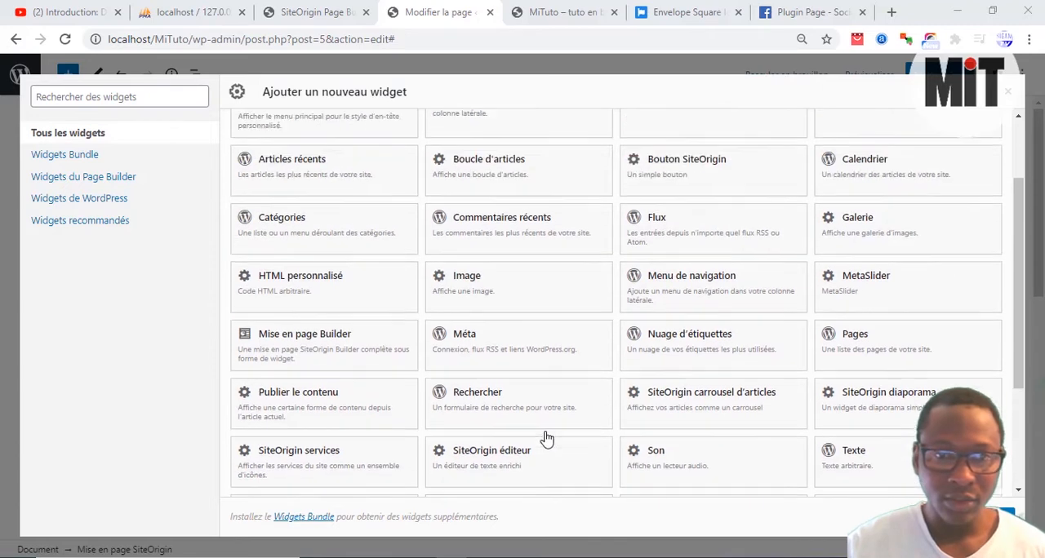
{"action": "scroll", "coordinate": [547, 439], "scroll_direction": "up", "scroll_amount": 1}
Step: Search the widgets for "bou" and add the Bouton SiteOrigin widget to the layout
{"action": "left_click", "coordinate": [187, 97]}
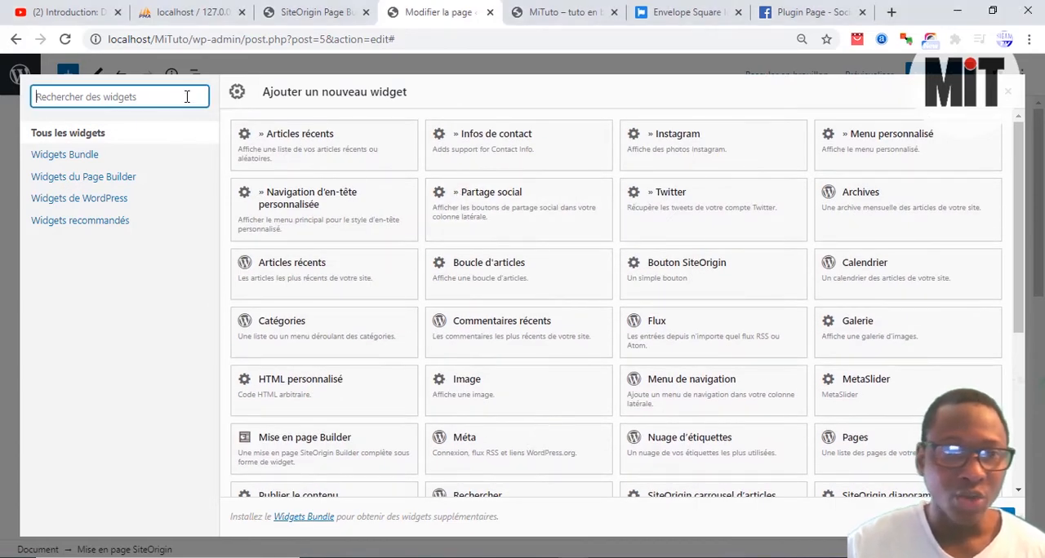
{"action": "type", "text": "bu"}
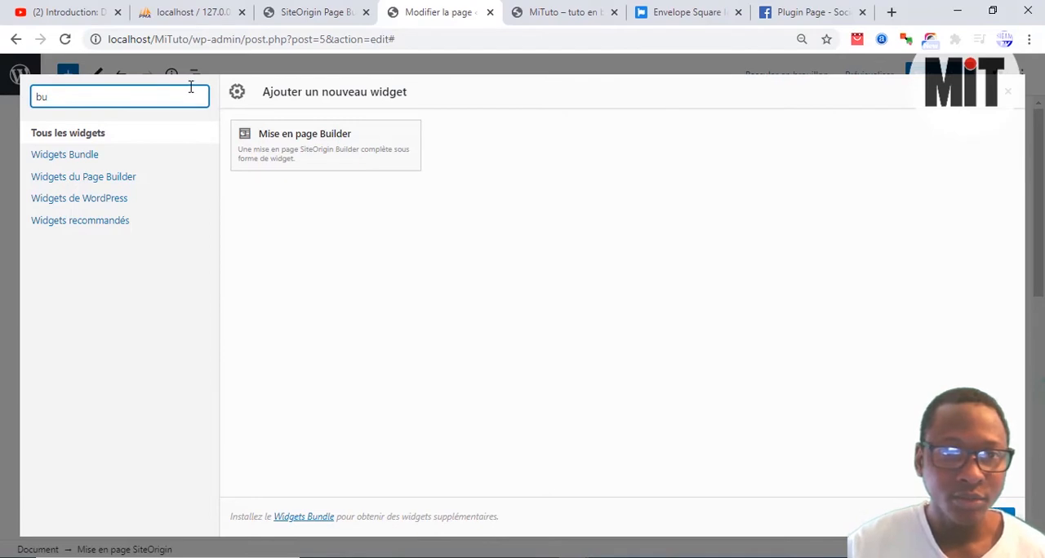
{"action": "key", "text": "BackSpace"}
{"action": "type", "text": "ou"}
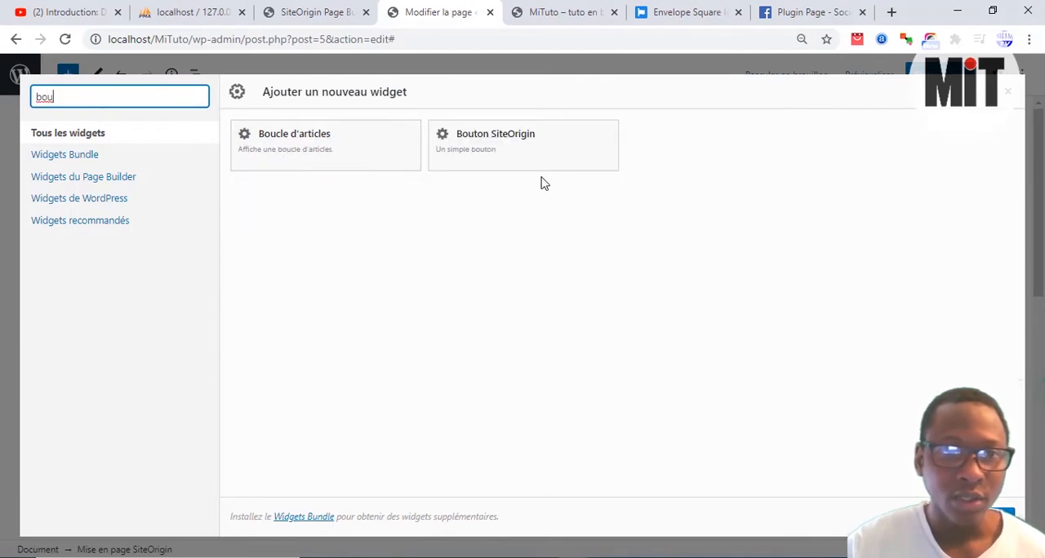
{"action": "left_click", "coordinate": [541, 128]}
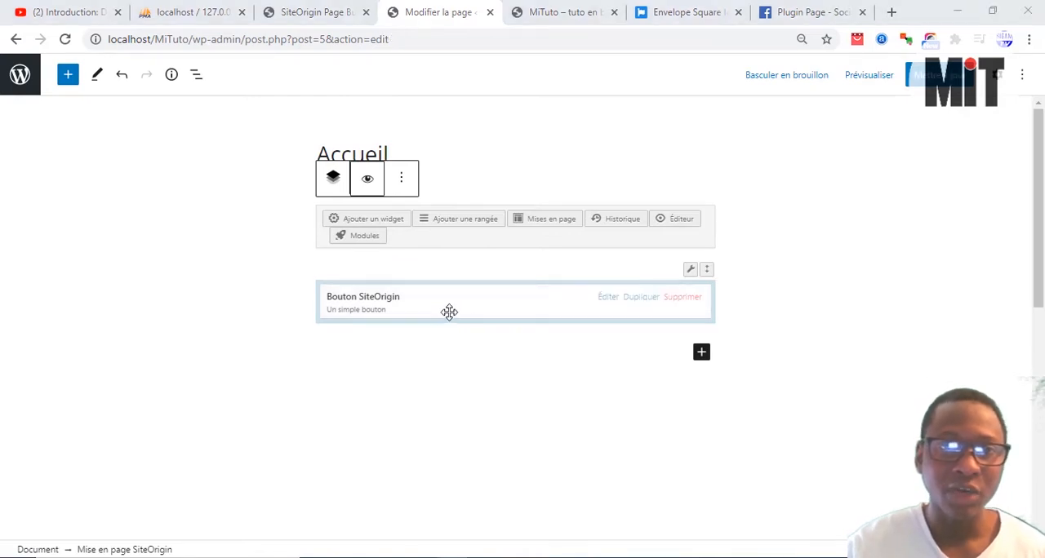
Step: Open the Bouton SiteOrigin widget for editing, examine its Attributs style options and close it without changes
{"action": "left_click", "coordinate": [608, 300]}
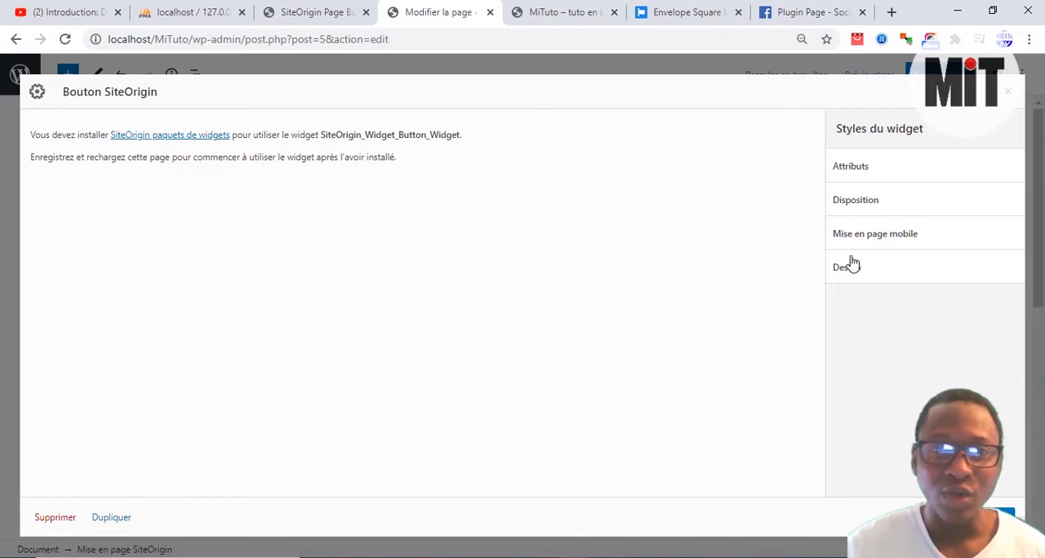
{"action": "left_click", "coordinate": [840, 171]}
{"action": "left_click", "coordinate": [842, 169]}
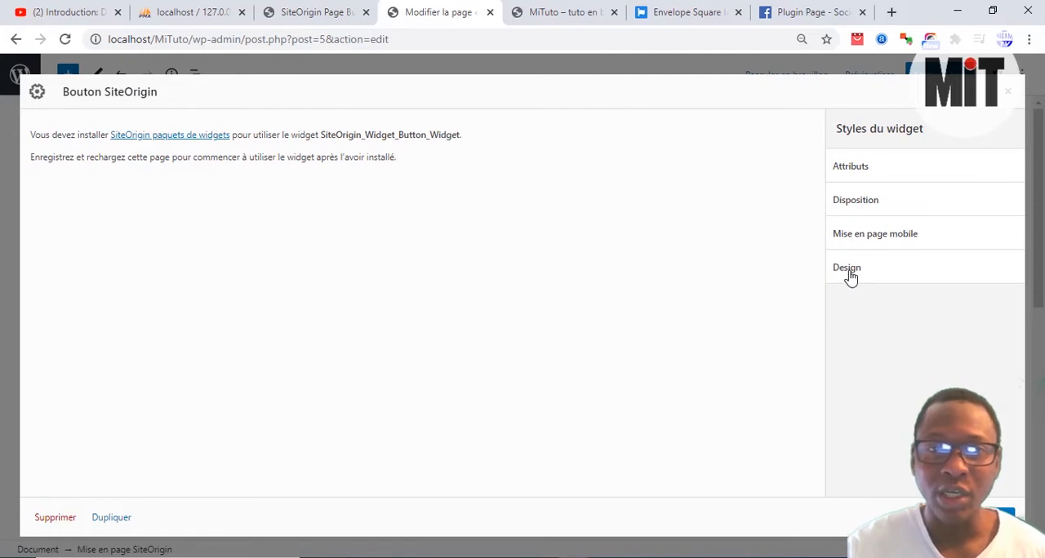
{"action": "left_click", "coordinate": [849, 174]}
{"action": "scroll", "coordinate": [855, 163], "scroll_direction": "down", "scroll_amount": 1}
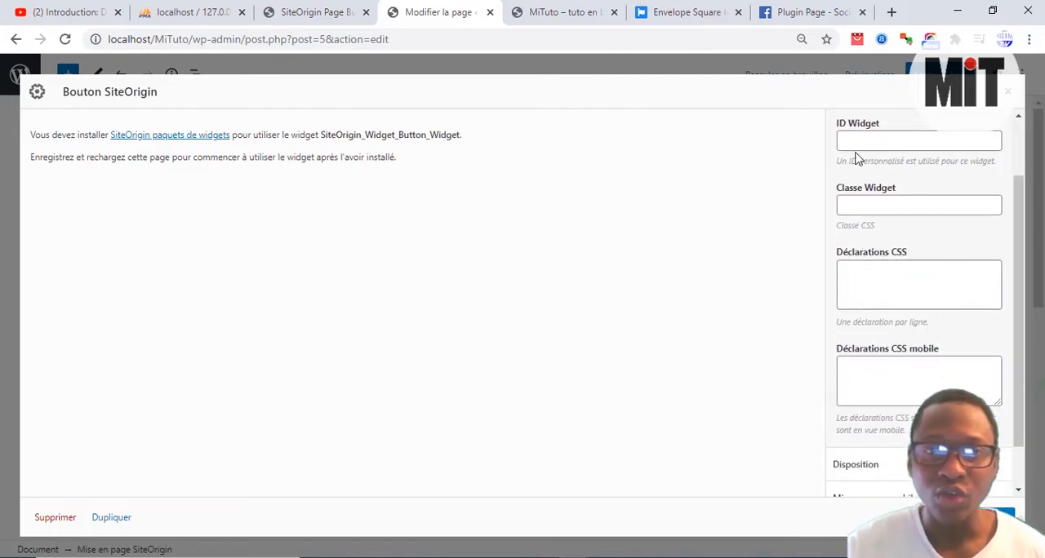
{"action": "scroll", "coordinate": [894, 292], "scroll_direction": "down", "scroll_amount": 1}
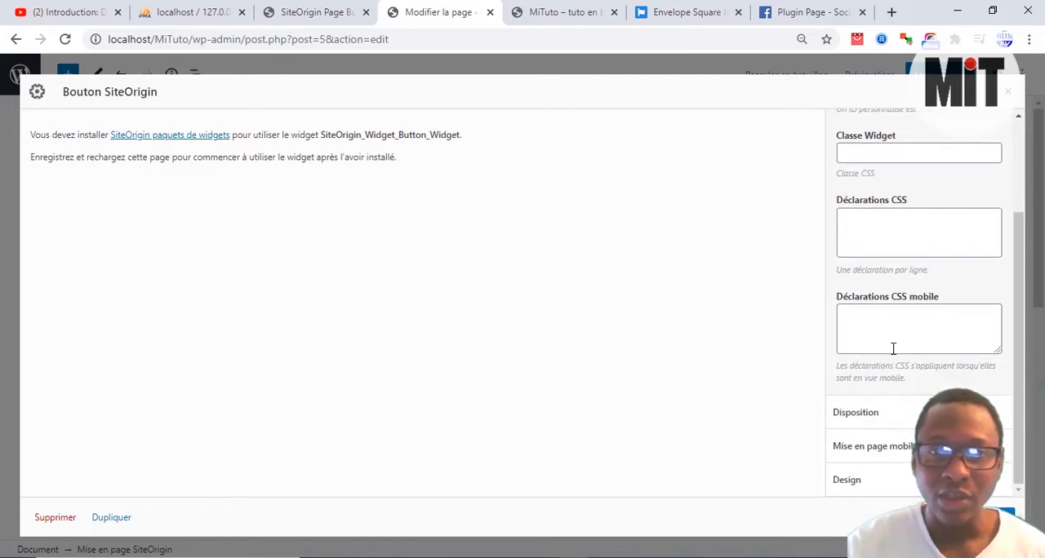
{"action": "scroll", "coordinate": [872, 365], "scroll_direction": "up", "scroll_amount": 2}
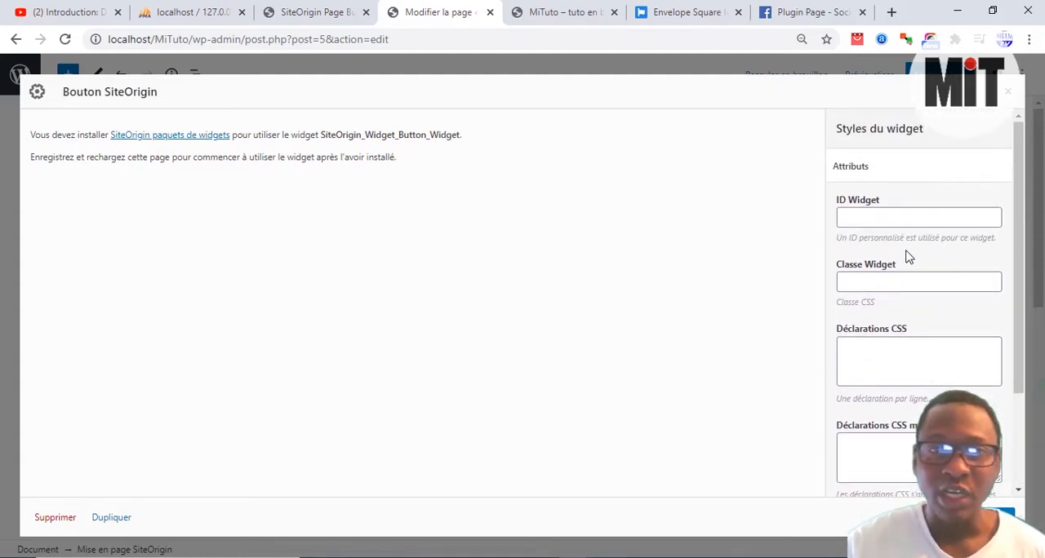
{"action": "left_click", "coordinate": [1008, 91]}
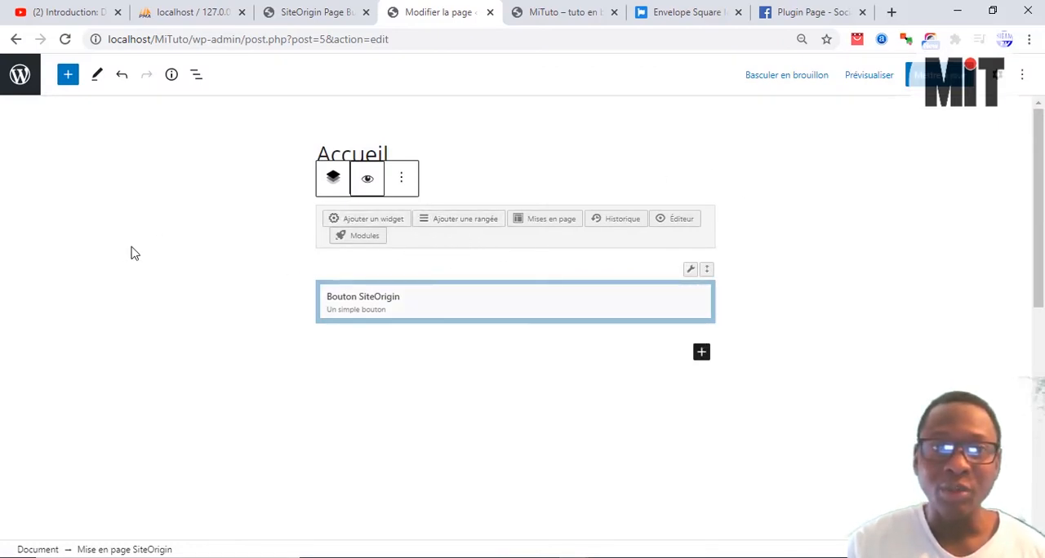
Step: Open the site's installed extensions and deactivate SiteOrigin Page Builder
{"action": "left_click", "coordinate": [320, 12]}
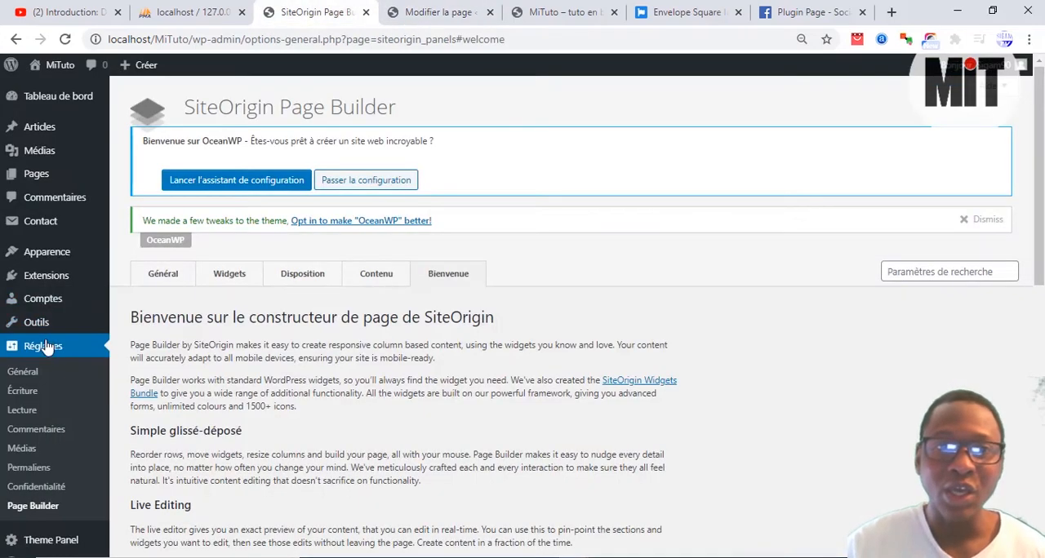
{"action": "left_click", "coordinate": [49, 277]}
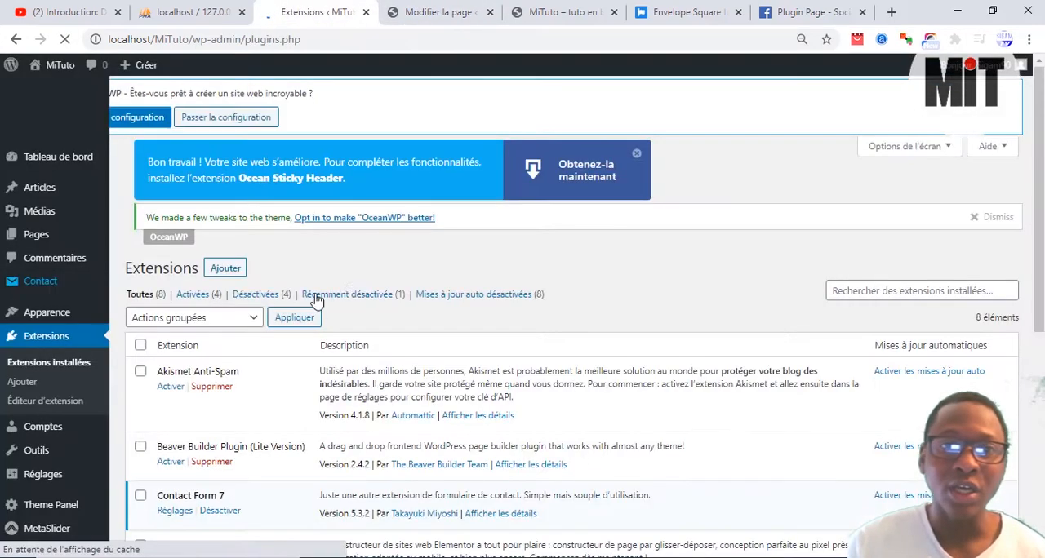
{"action": "scroll", "coordinate": [192, 412], "scroll_direction": "down", "scroll_amount": 3}
{"action": "scroll", "coordinate": [192, 412], "scroll_direction": "down", "scroll_amount": 3}
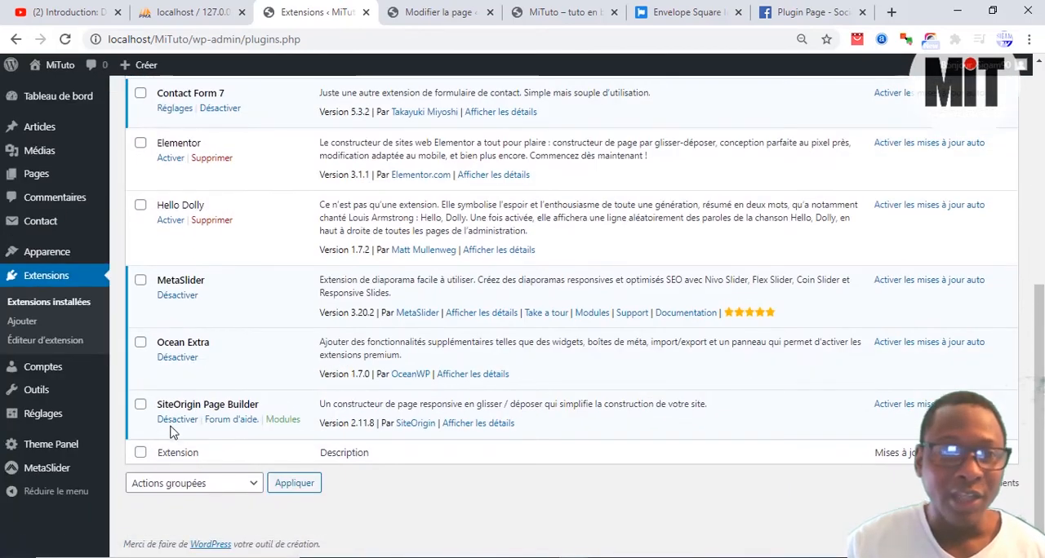
{"action": "left_click", "coordinate": [186, 419]}
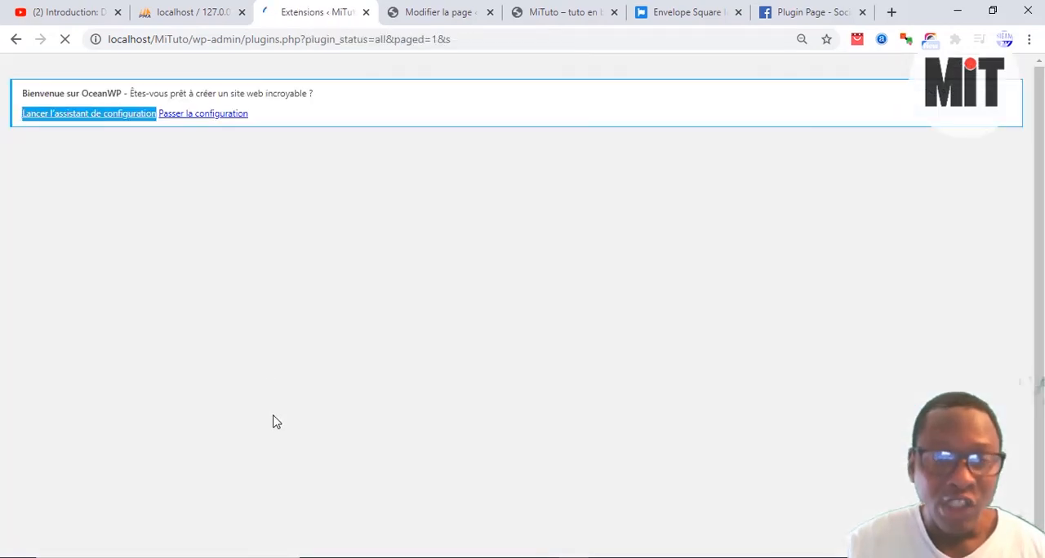
Step: Delete the SiteOrigin Page Builder and Beaver Builder Plugin (Lite Version) extensions together with a bulk Supprimer action
{"action": "scroll", "coordinate": [255, 397], "scroll_direction": "down", "scroll_amount": 5}
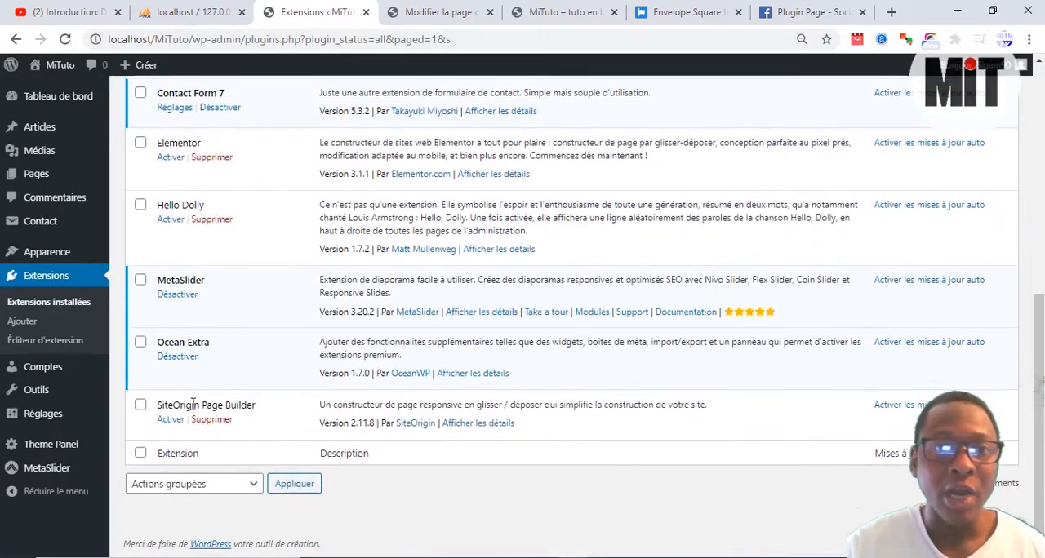
{"action": "left_click", "coordinate": [141, 406]}
{"action": "scroll", "coordinate": [222, 408], "scroll_direction": "up", "scroll_amount": 3}
{"action": "scroll", "coordinate": [222, 407], "scroll_direction": "up", "scroll_amount": 2}
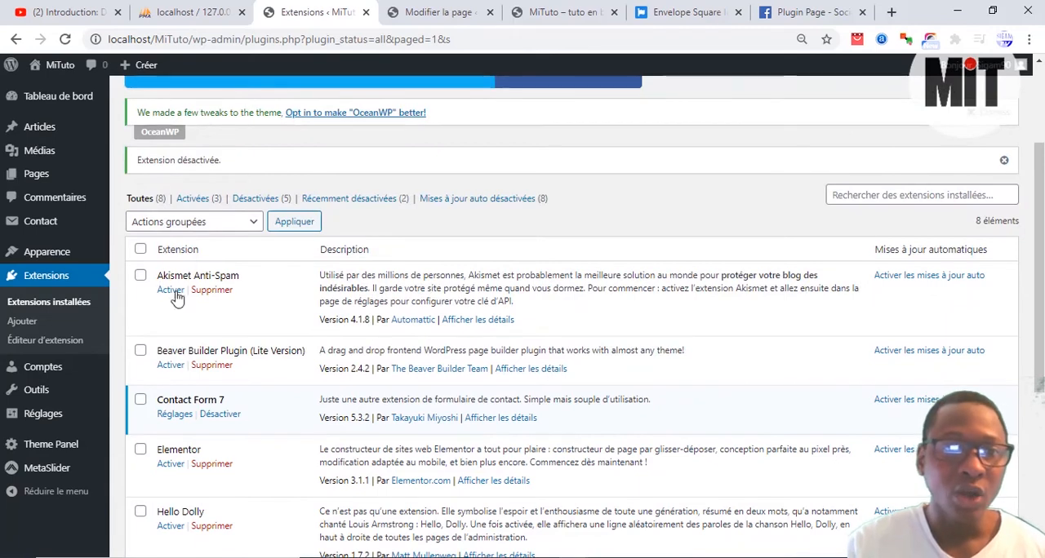
{"action": "left_click", "coordinate": [140, 351]}
{"action": "left_click", "coordinate": [218, 223]}
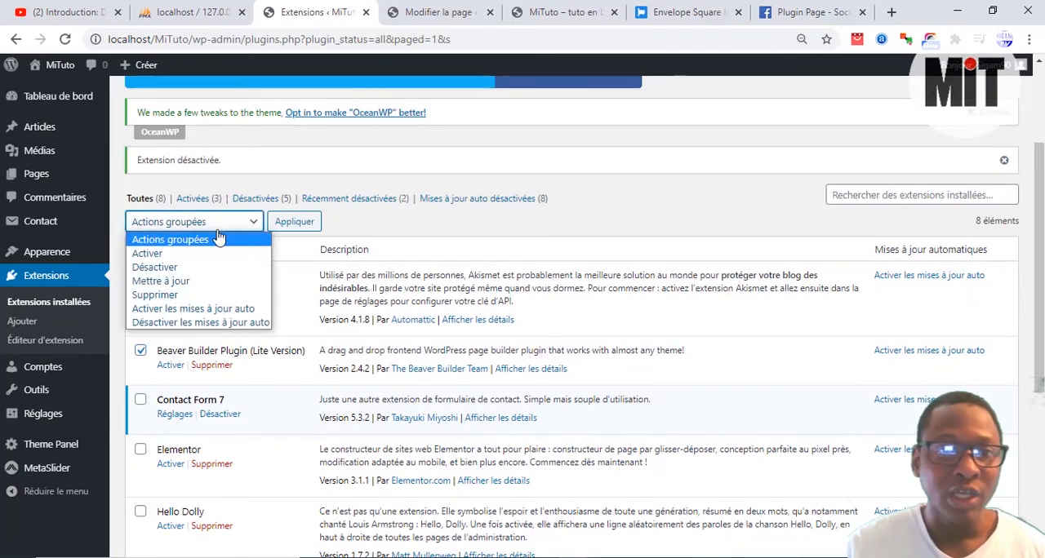
{"action": "left_click", "coordinate": [204, 294]}
{"action": "left_click", "coordinate": [290, 222]}
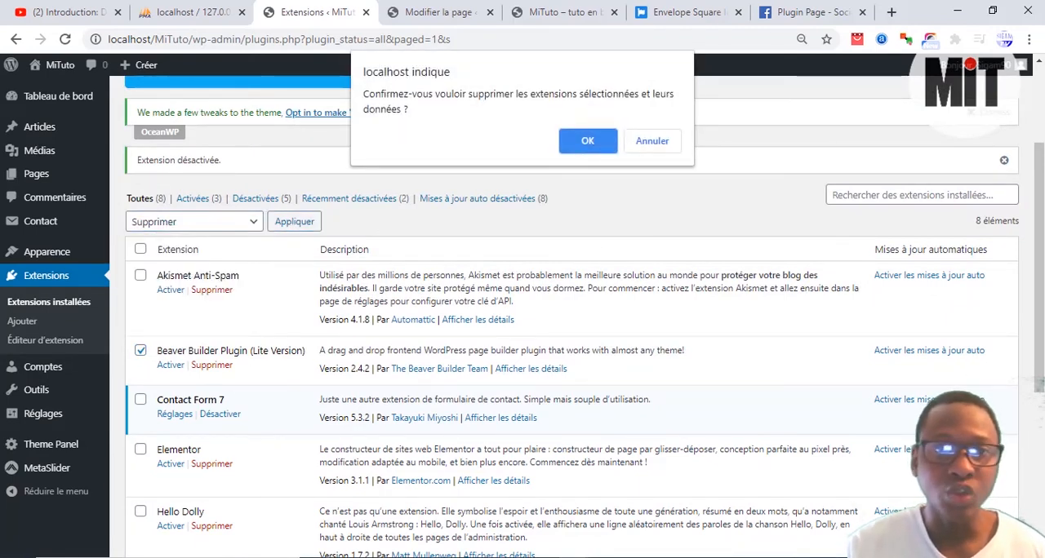
{"action": "left_click", "coordinate": [591, 147]}
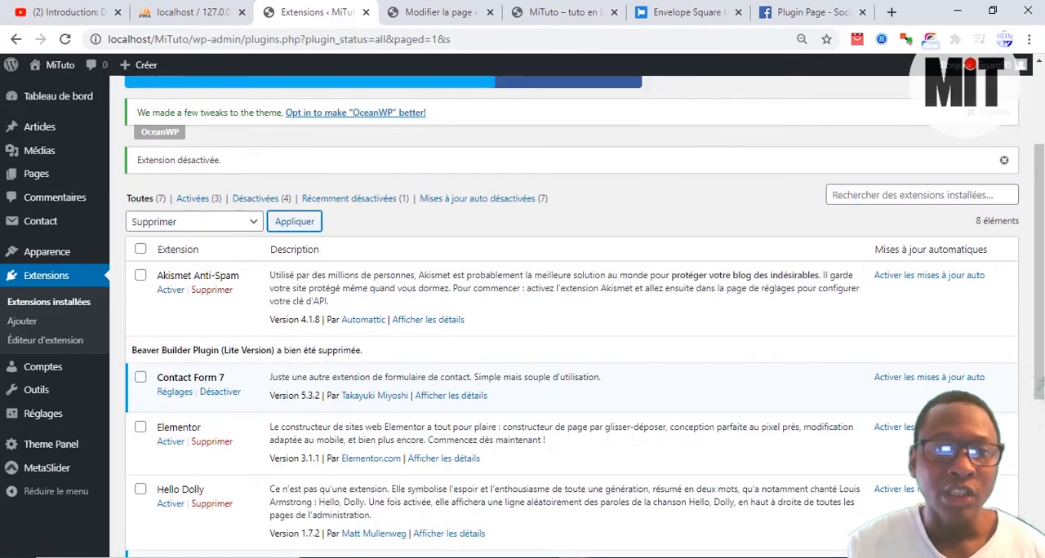
Step: Activate the Elementor extension
{"action": "scroll", "coordinate": [171, 439], "scroll_direction": "up", "scroll_amount": 1}
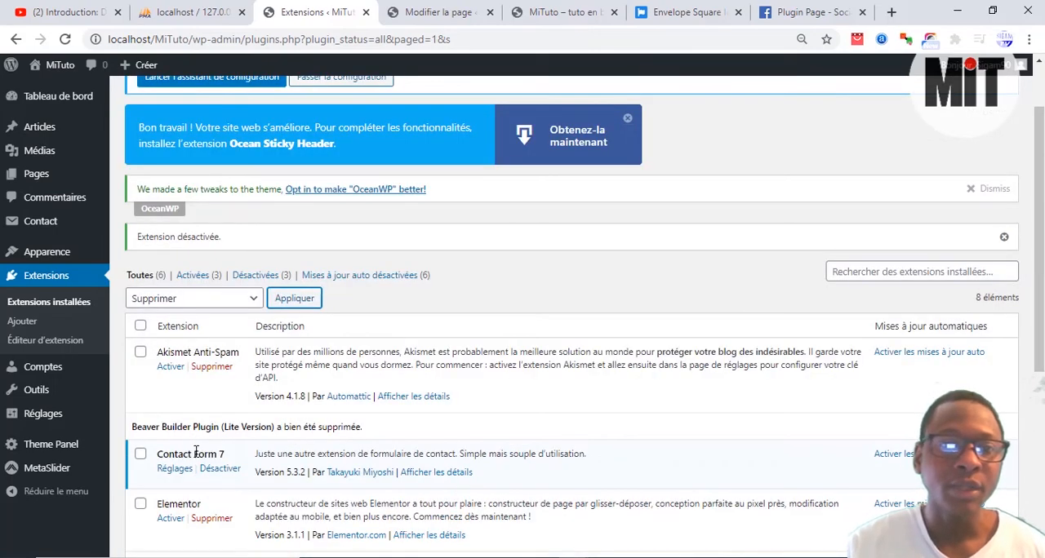
{"action": "scroll", "coordinate": [194, 463], "scroll_direction": "down", "scroll_amount": 1}
{"action": "left_click", "coordinate": [180, 442]}
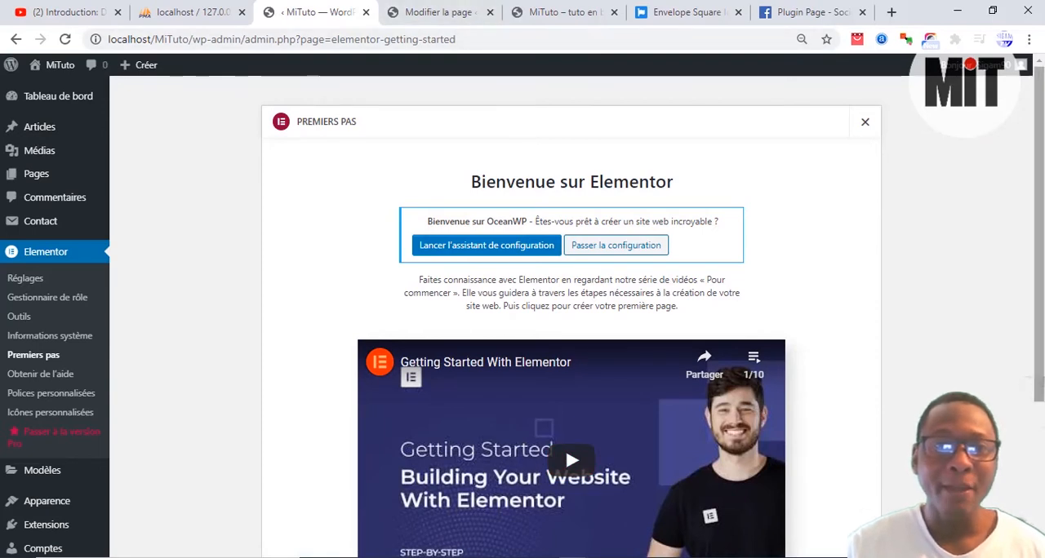
Step: Reload the Accueil page editor, discarding unsaved changes, and remove the unsupported fl-builder/layout block and the Mali Informatiqe Tuto heading
{"action": "left_click", "coordinate": [439, 11]}
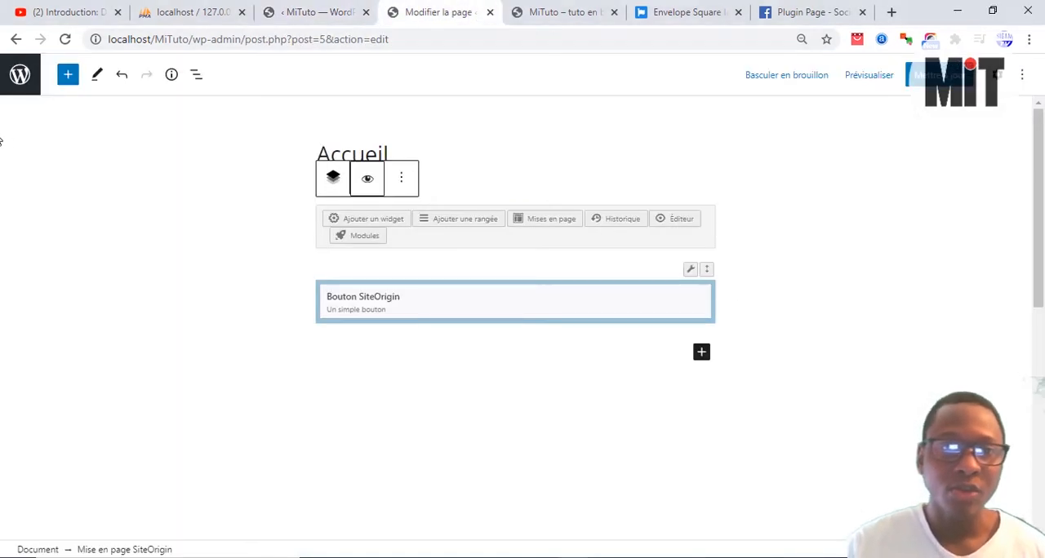
{"action": "left_click", "coordinate": [64, 40]}
{"action": "left_click", "coordinate": [567, 147]}
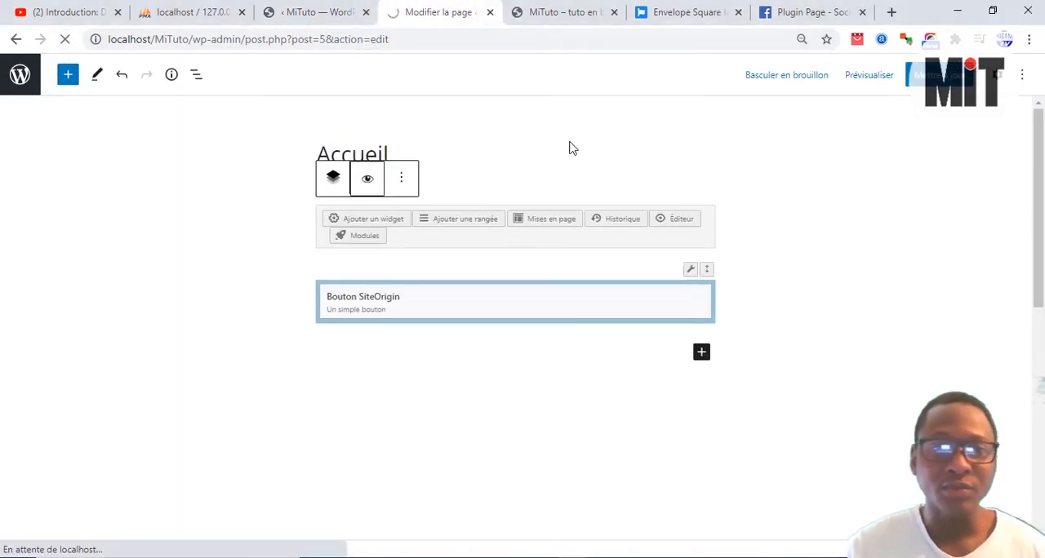
{"action": "left_click", "coordinate": [325, 10]}
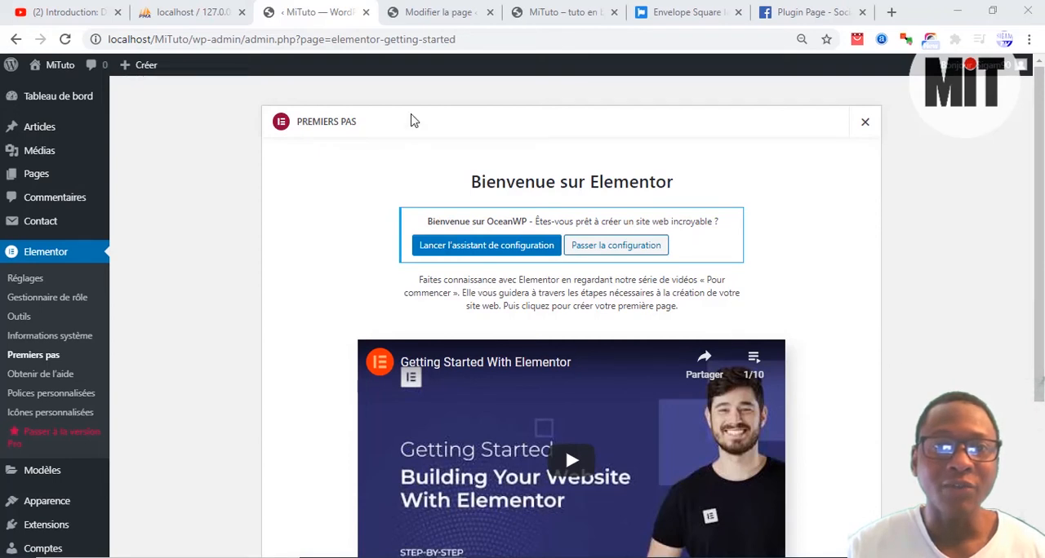
{"action": "left_click", "coordinate": [426, 15]}
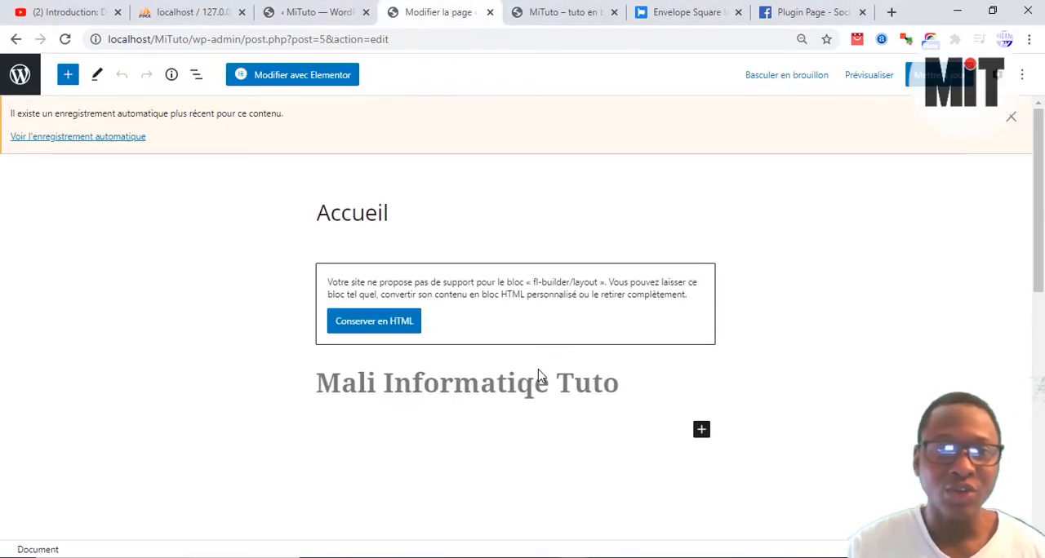
{"action": "left_click", "coordinate": [544, 376]}
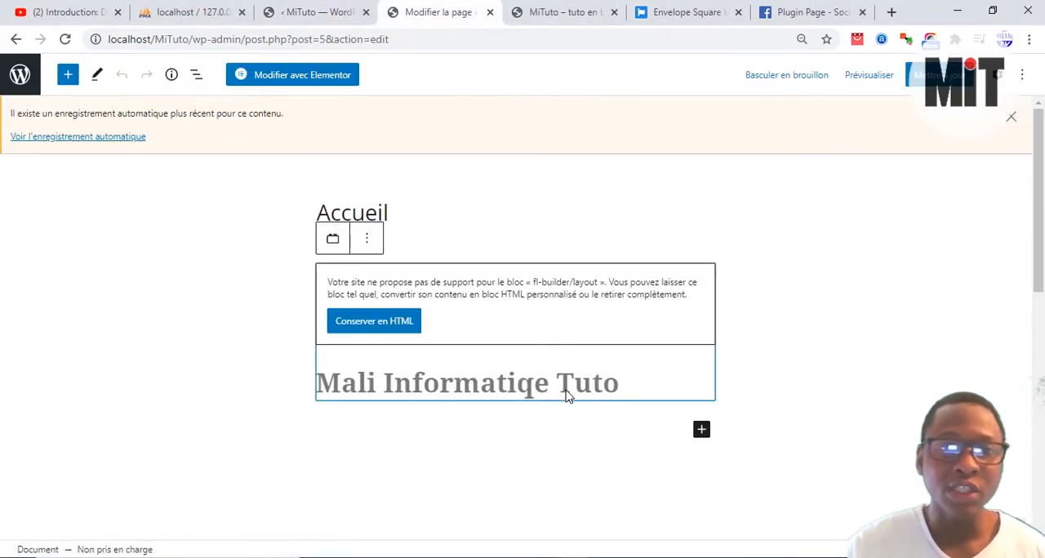
{"action": "key", "text": "Delete"}
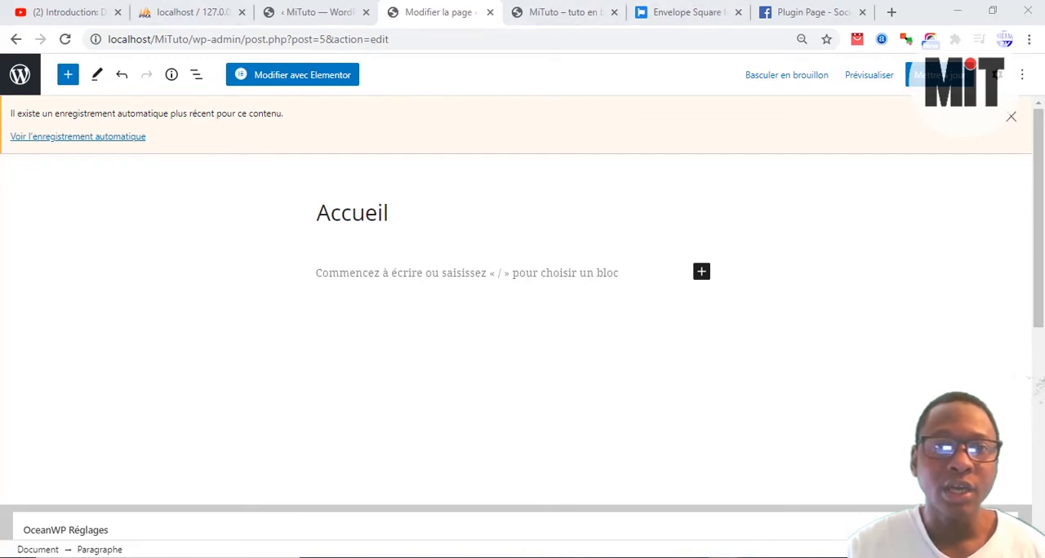
Step: Update the emptied Accueil page and open it for editing with Elementor
{"action": "left_click", "coordinate": [319, 13]}
{"action": "left_click", "coordinate": [441, 12]}
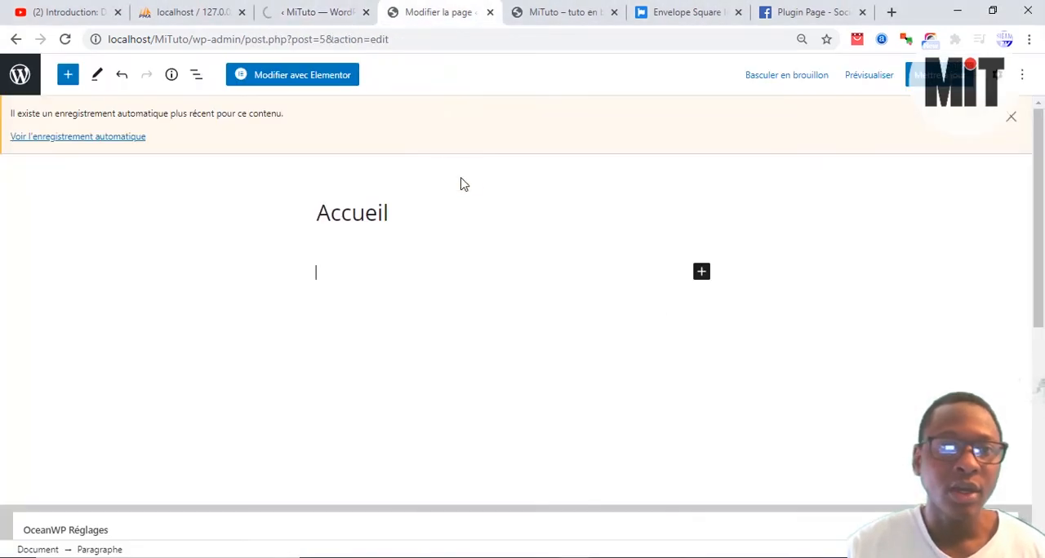
{"action": "left_click", "coordinate": [392, 295]}
{"action": "left_click", "coordinate": [423, 268]}
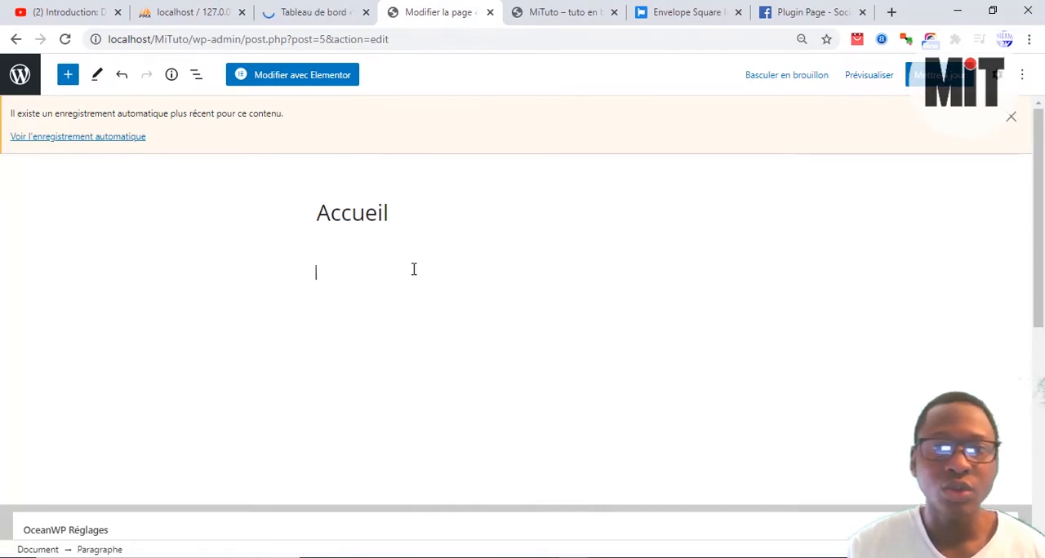
{"action": "left_click", "coordinate": [939, 78]}
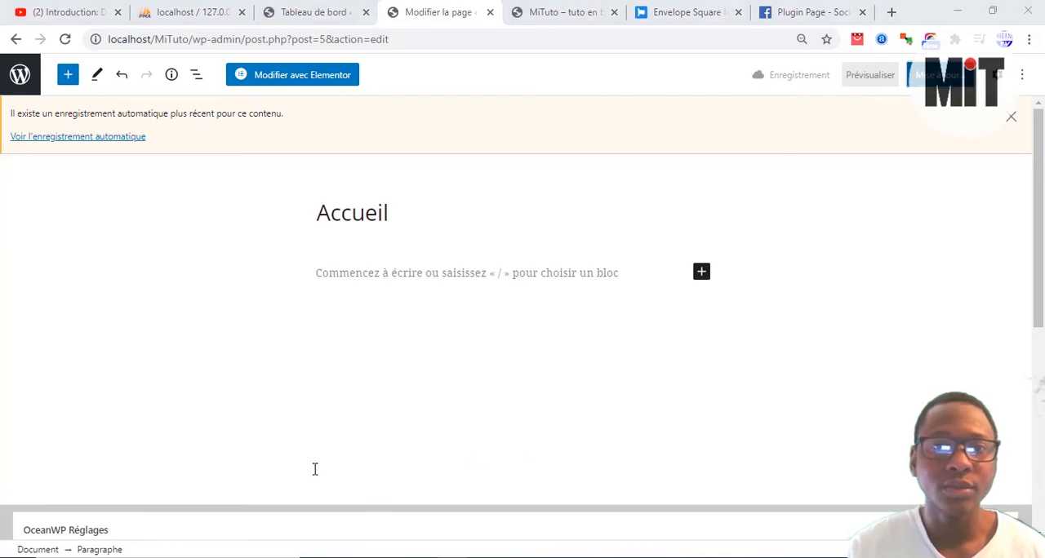
{"action": "left_click", "coordinate": [327, 11]}
{"action": "left_click", "coordinate": [431, 10]}
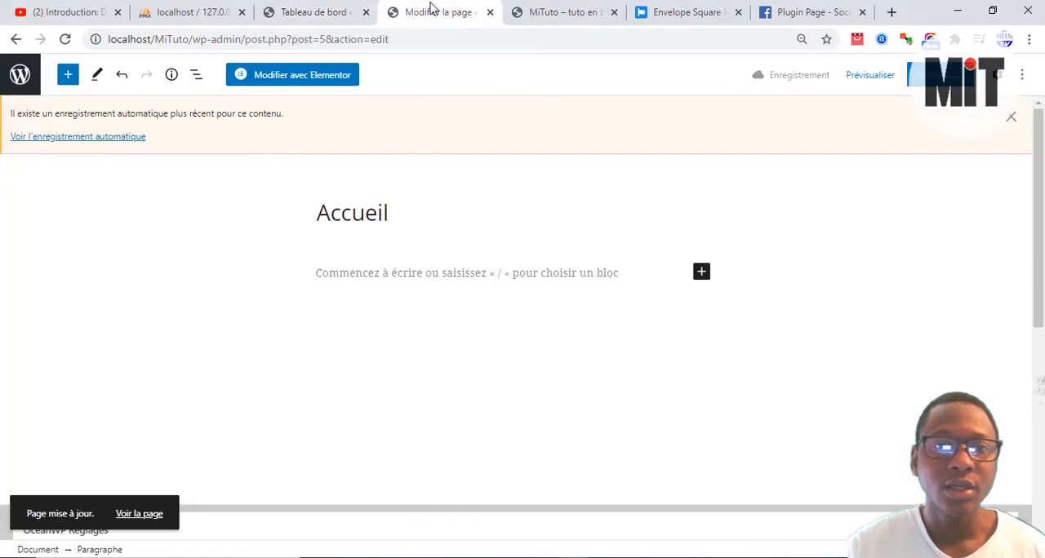
{"action": "left_click", "coordinate": [324, 82]}
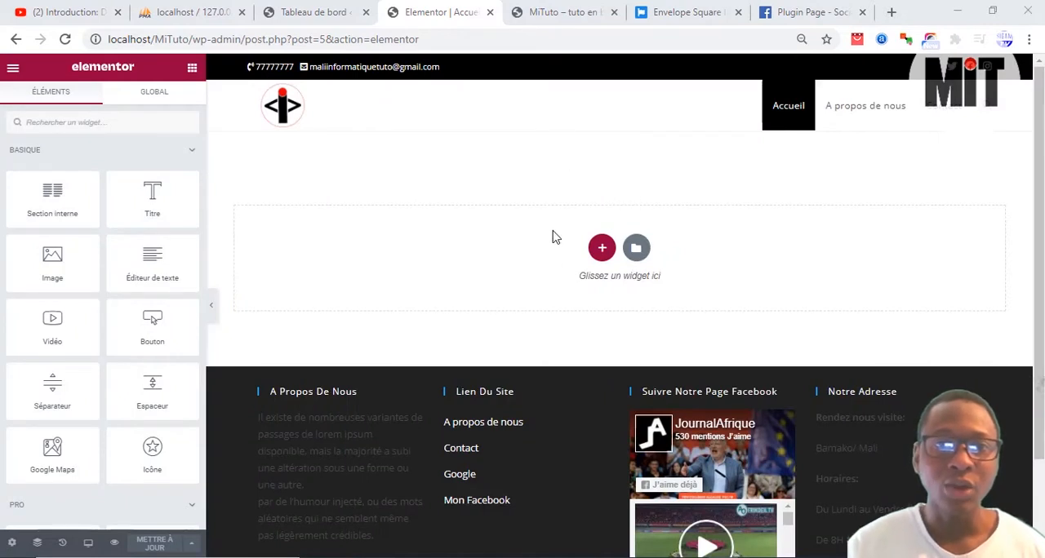
Step: Examine Elementor's available widgets across the Basique, Pro and Général categories and the page's editing area
{"action": "scroll", "coordinate": [602, 236], "scroll_direction": "down", "scroll_amount": 2}
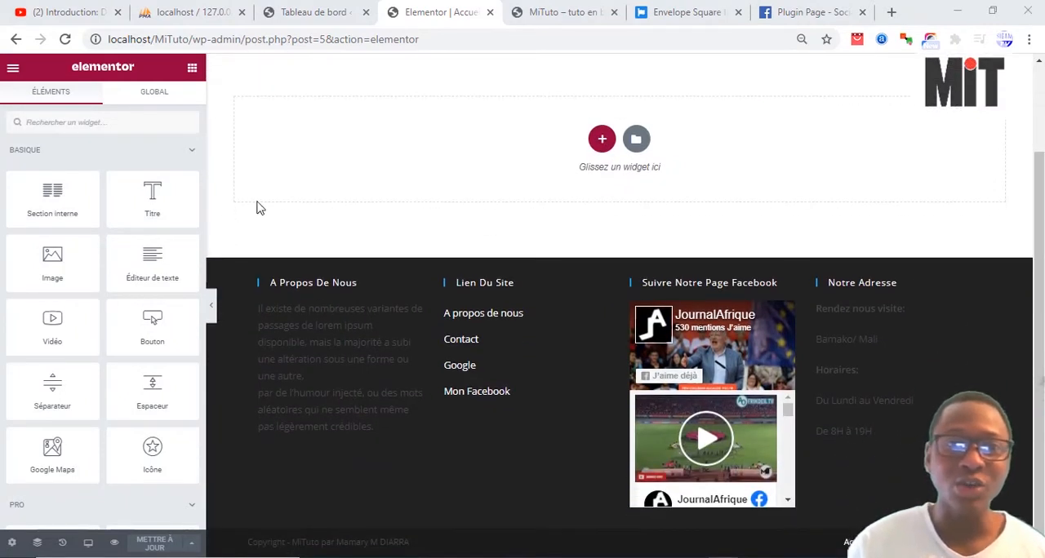
{"action": "scroll", "coordinate": [98, 245], "scroll_direction": "down", "scroll_amount": 5}
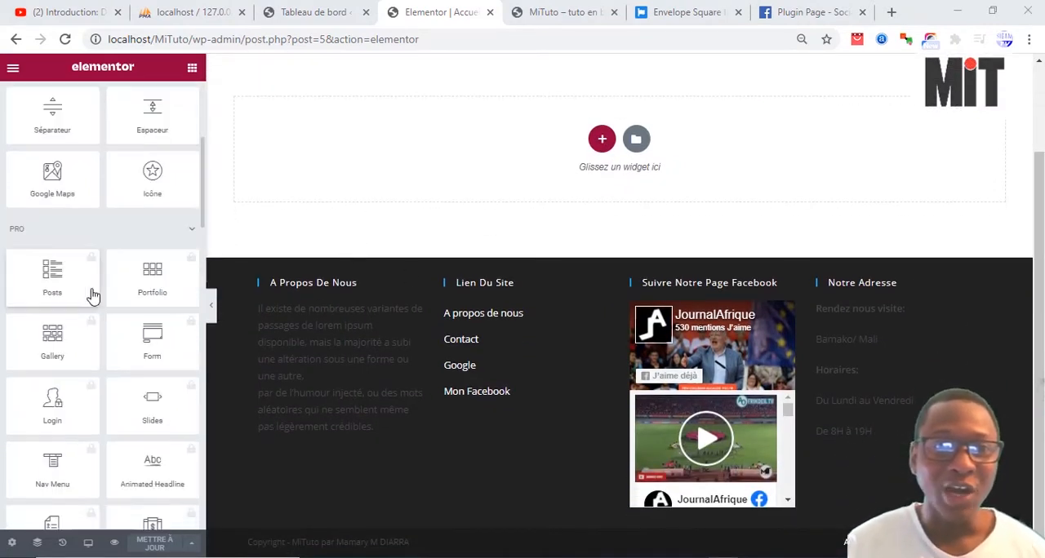
{"action": "scroll", "coordinate": [105, 264], "scroll_direction": "down", "scroll_amount": 4}
{"action": "scroll", "coordinate": [101, 299], "scroll_direction": "down", "scroll_amount": 4}
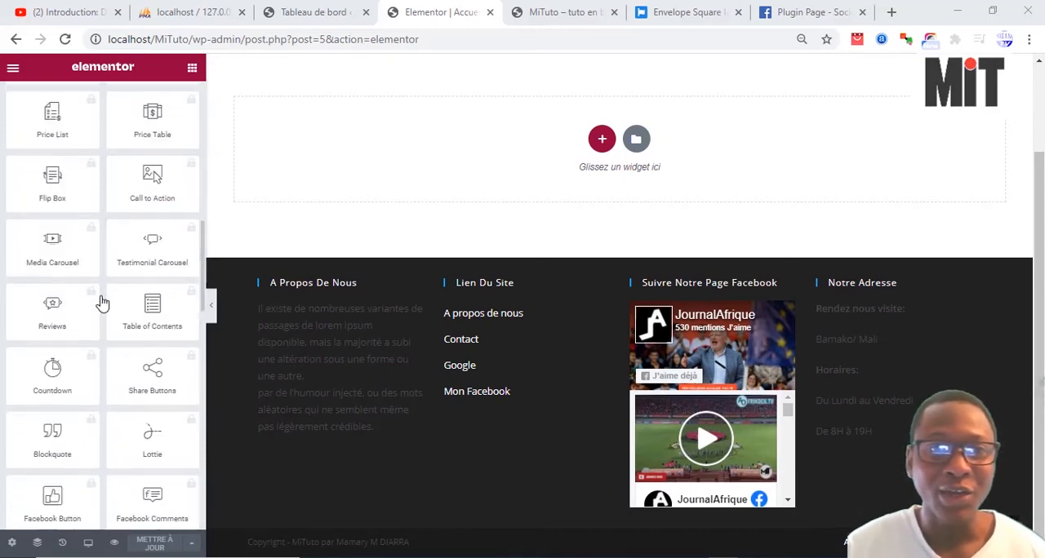
{"action": "scroll", "coordinate": [79, 384], "scroll_direction": "down", "scroll_amount": 3}
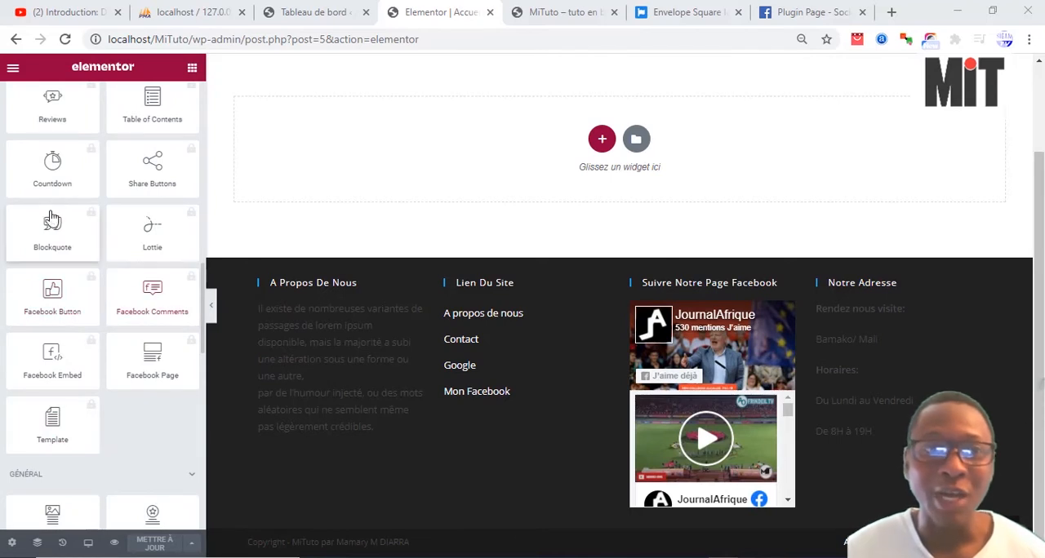
{"action": "scroll", "coordinate": [74, 405], "scroll_direction": "down", "scroll_amount": 2}
{"action": "scroll", "coordinate": [74, 405], "scroll_direction": "down", "scroll_amount": 4}
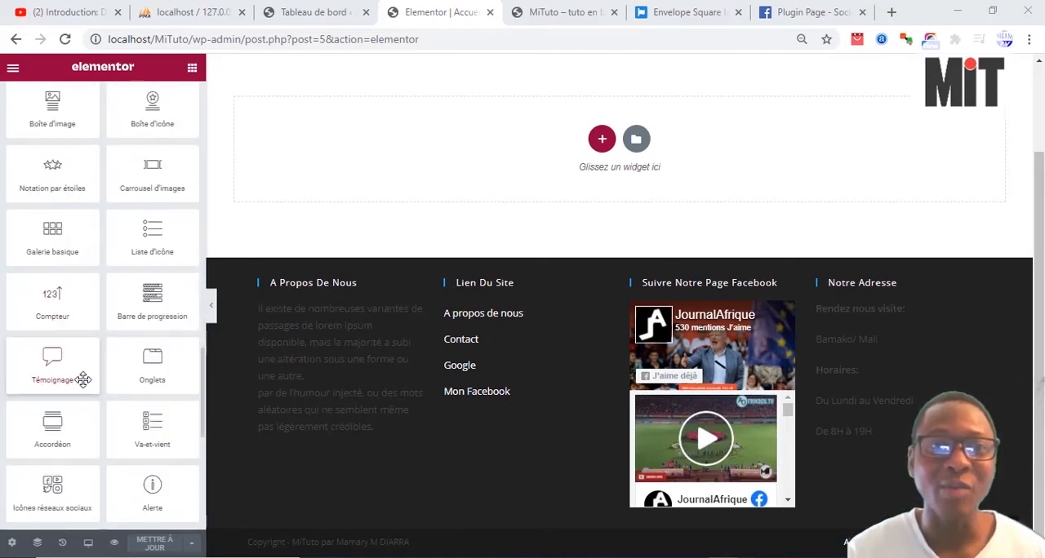
{"action": "scroll", "coordinate": [93, 384], "scroll_direction": "down", "scroll_amount": 1}
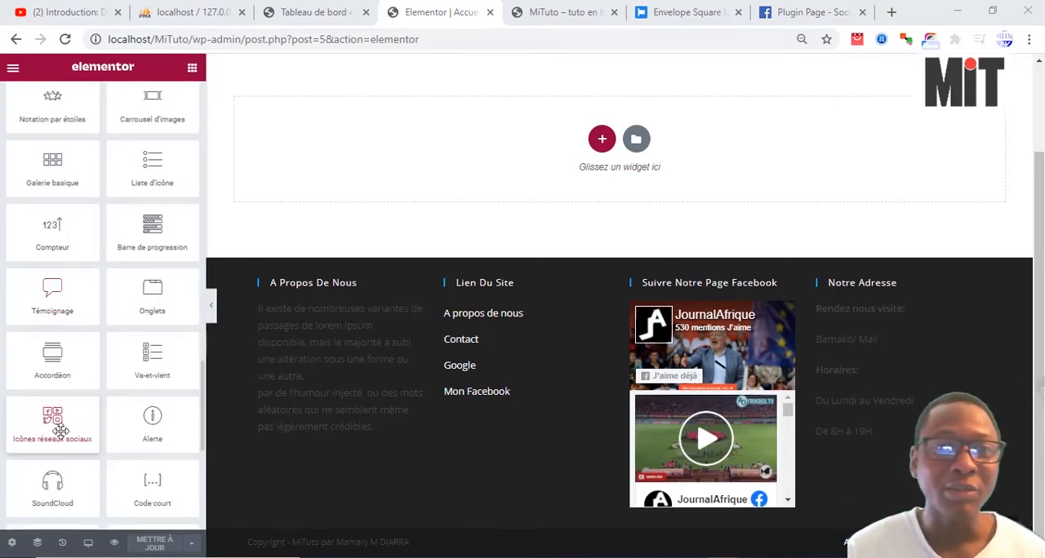
{"action": "scroll", "coordinate": [96, 407], "scroll_direction": "down", "scroll_amount": 3}
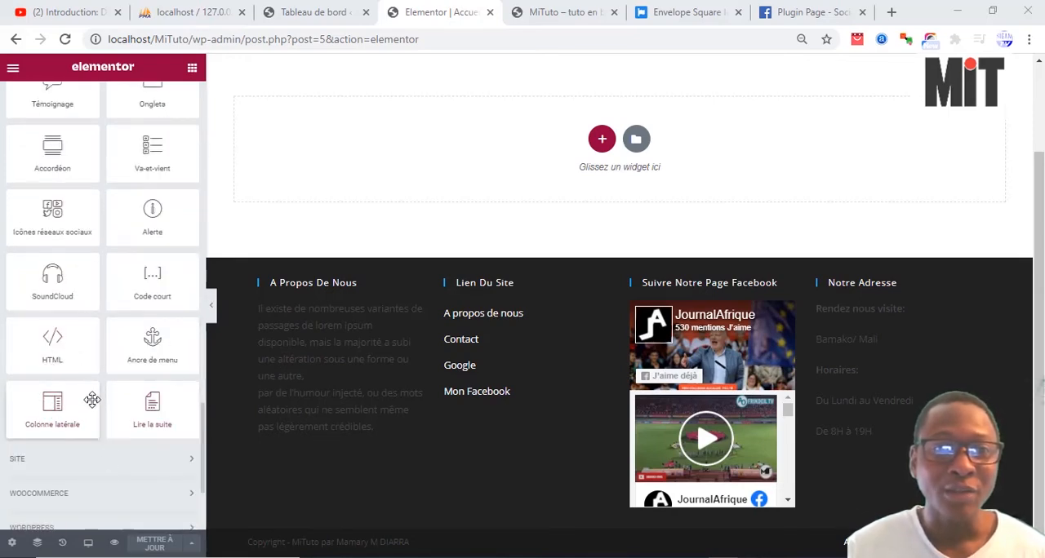
{"action": "scroll", "coordinate": [98, 401], "scroll_direction": "up", "scroll_amount": 1}
{"action": "scroll", "coordinate": [101, 406], "scroll_direction": "up", "scroll_amount": 15}
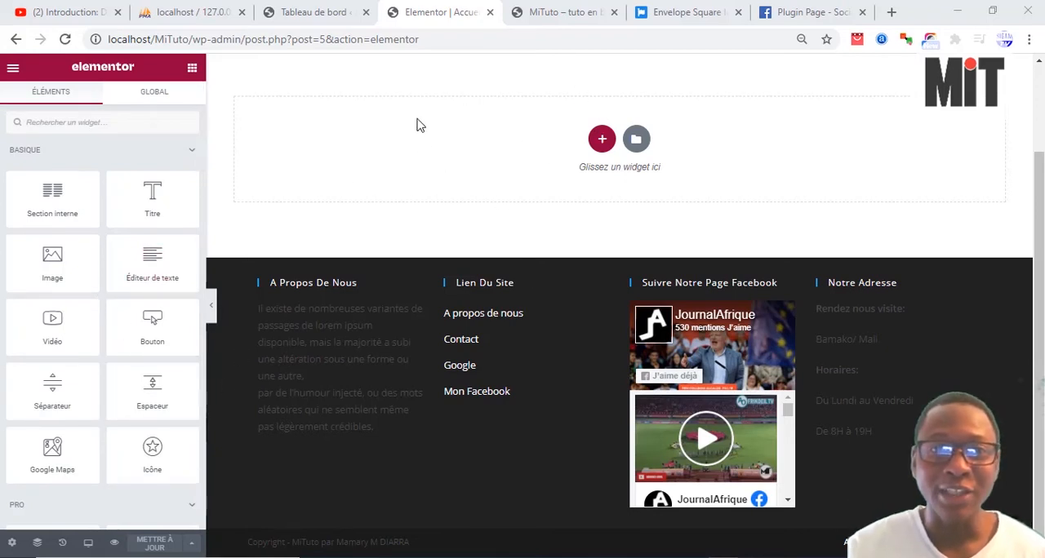
{"action": "scroll", "coordinate": [455, 221], "scroll_direction": "up", "scroll_amount": 2}
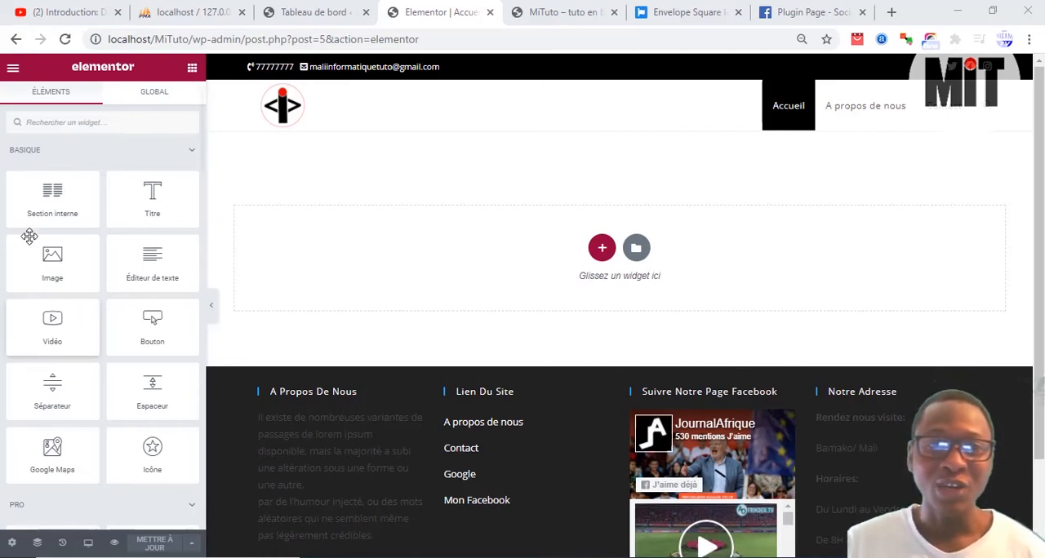
{"action": "scroll", "coordinate": [74, 294], "scroll_direction": "down", "scroll_amount": 2}
{"action": "scroll", "coordinate": [76, 308], "scroll_direction": "up", "scroll_amount": 2}
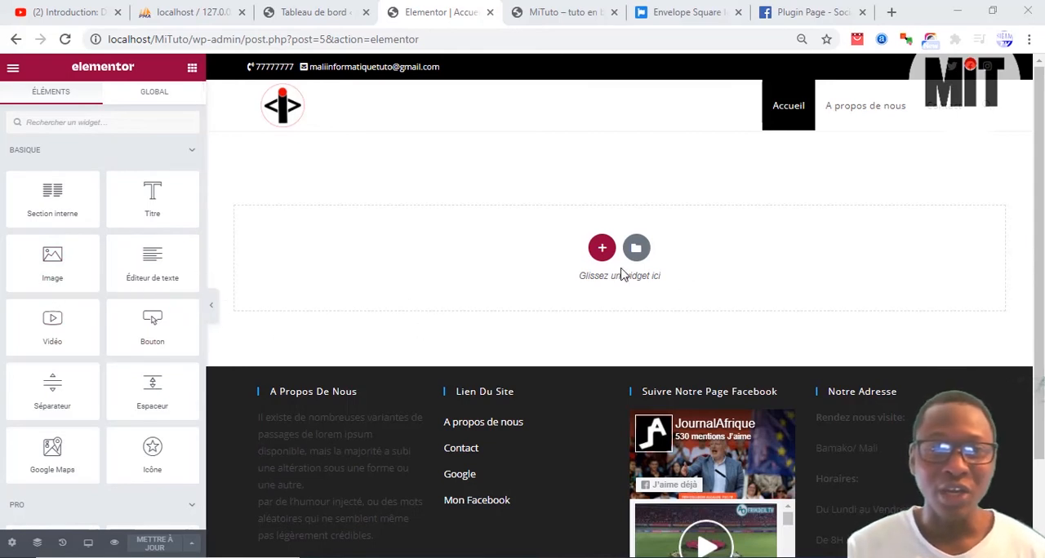
Step: Add a new section with a single-column structure to the Accueil page
{"action": "left_click", "coordinate": [601, 246]}
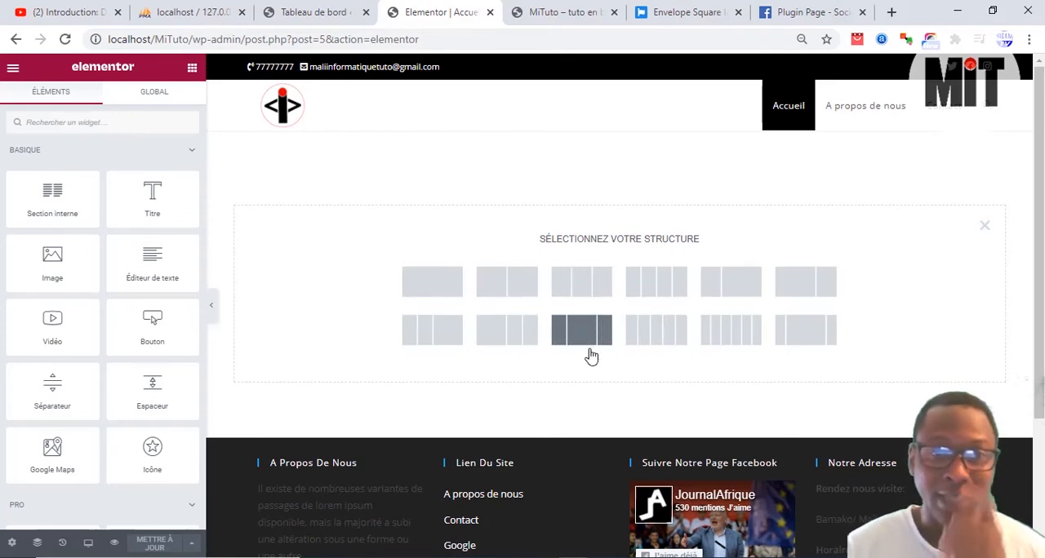
{"action": "left_click", "coordinate": [445, 285]}
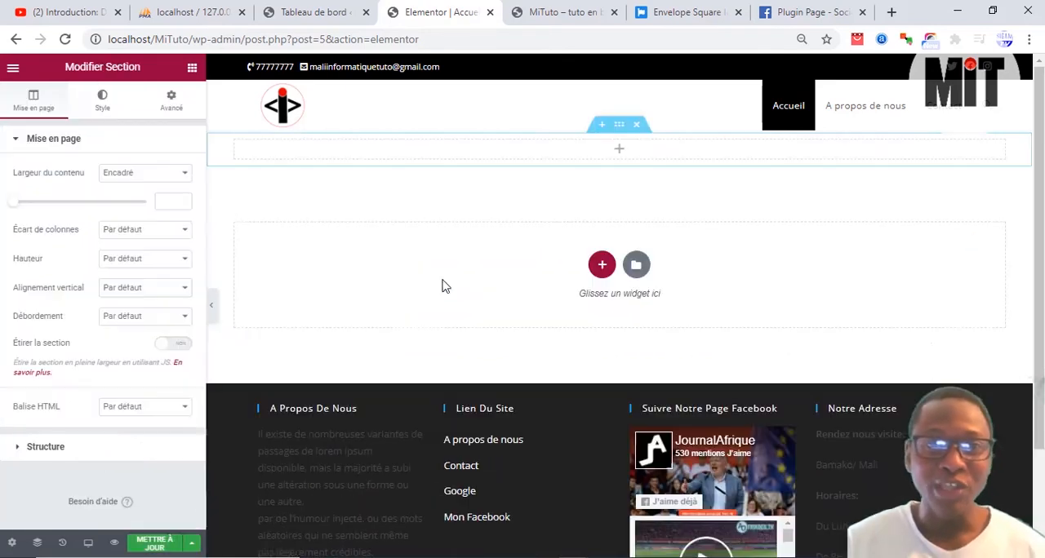
{"action": "left_click", "coordinate": [619, 149]}
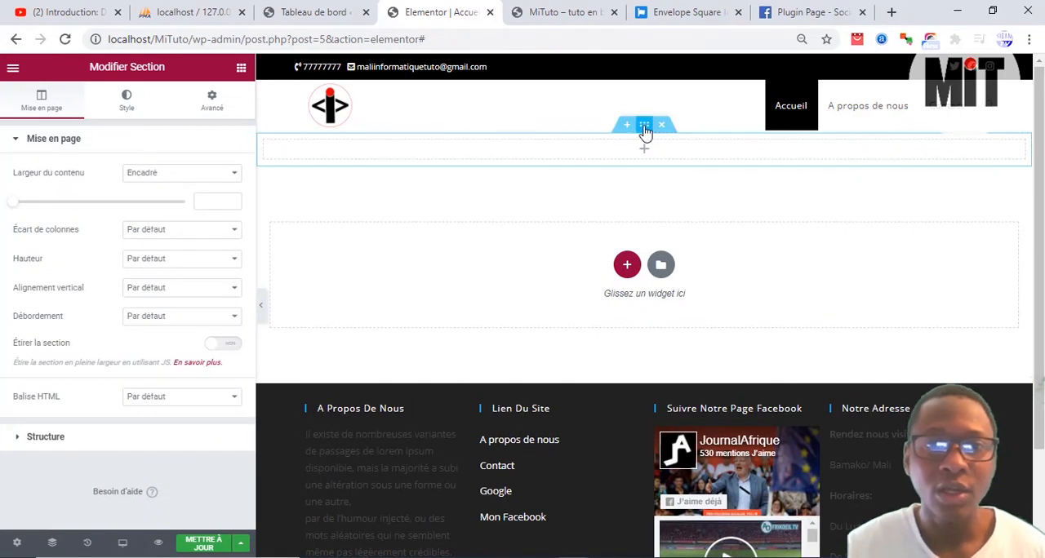
{"action": "left_click", "coordinate": [133, 106]}
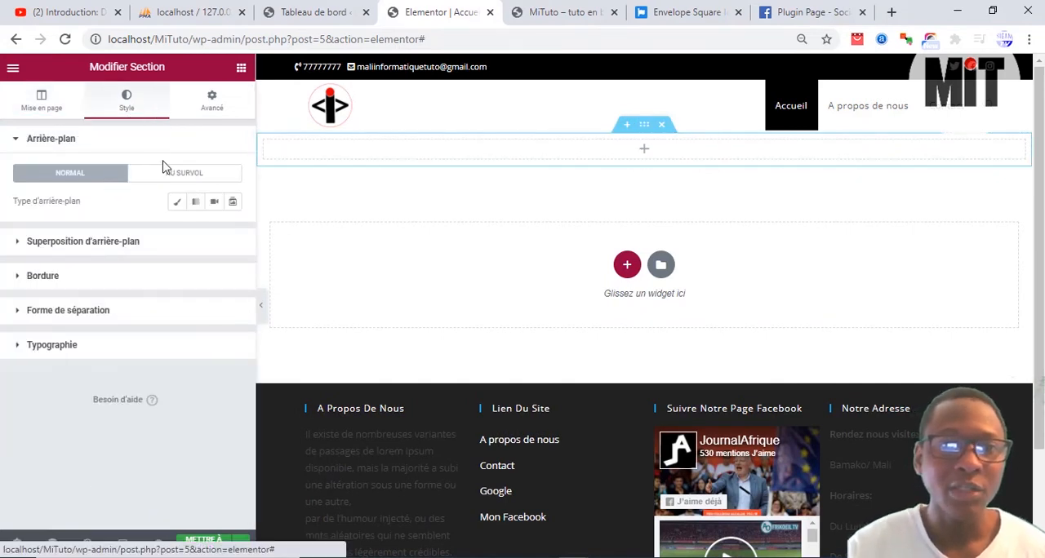
{"action": "left_click", "coordinate": [214, 202]}
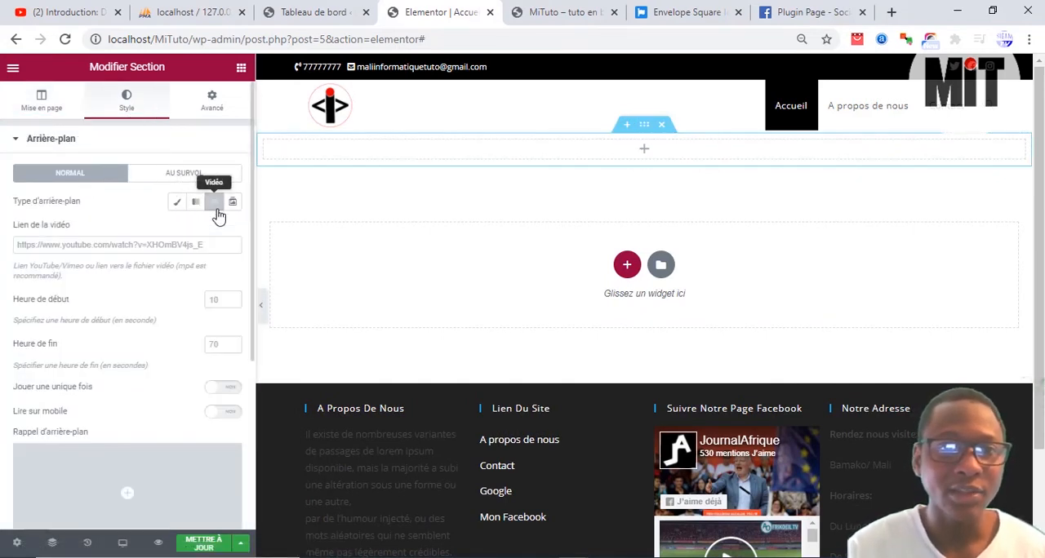
{"action": "left_click", "coordinate": [122, 248]}
{"action": "right_click", "coordinate": [120, 245]}
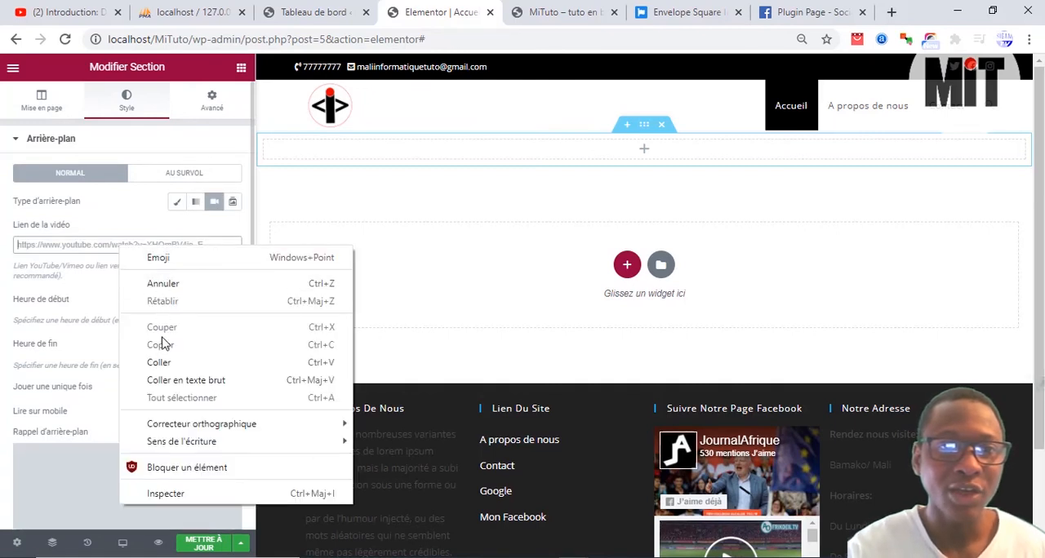
{"action": "left_click", "coordinate": [163, 362]}
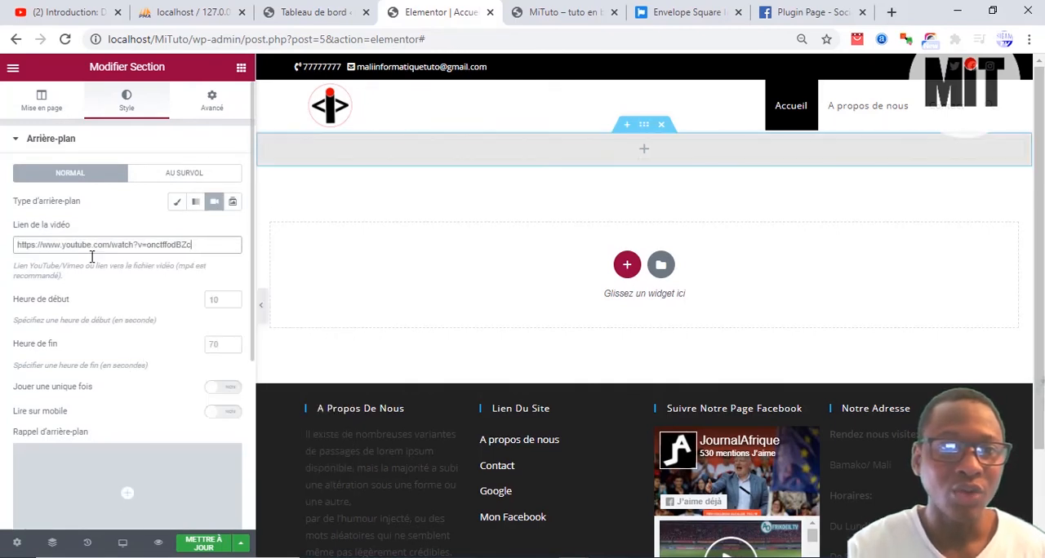
Step: Search the widgets for text elements and place a Titre widget inside the video section
{"action": "left_click", "coordinate": [645, 153]}
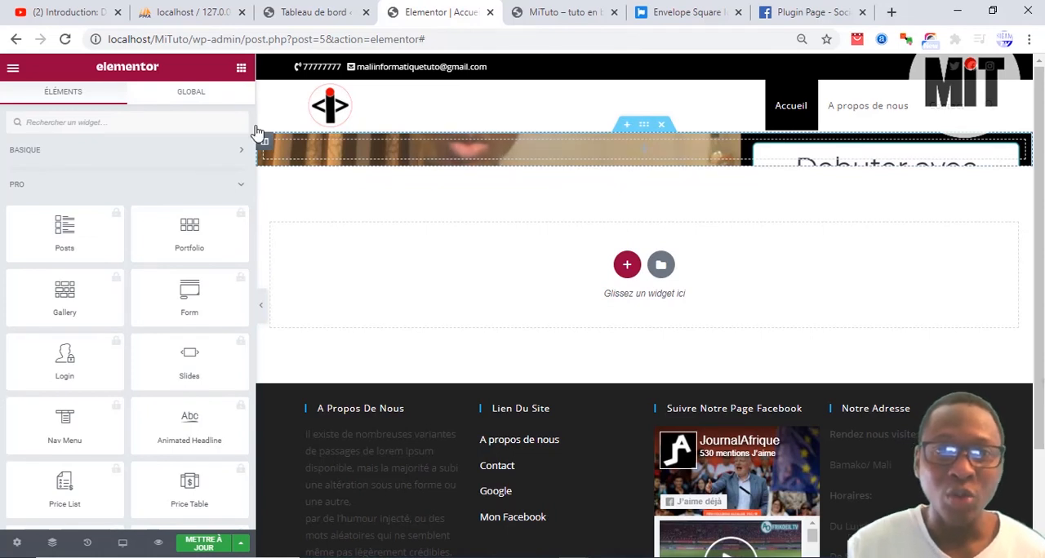
{"action": "left_click", "coordinate": [186, 124]}
{"action": "type", "text": "text"}
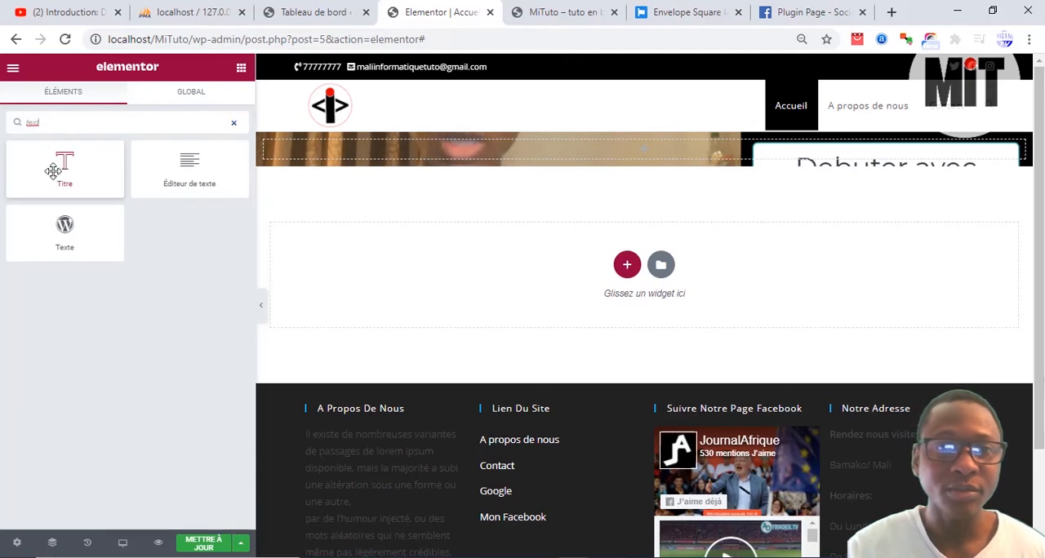
{"action": "left_click_drag", "start_coordinate": [51, 168], "coordinate": [645, 154]}
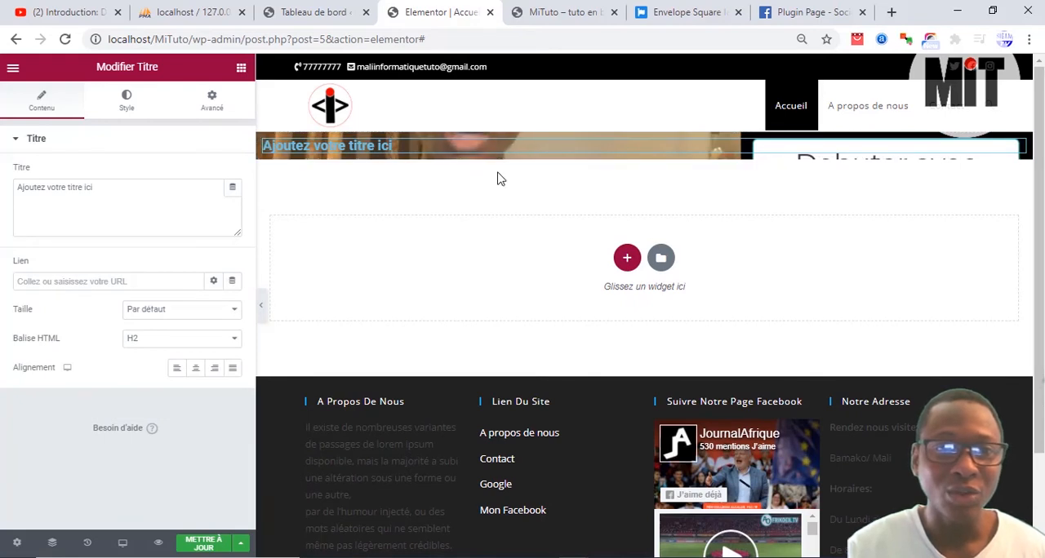
Step: Set the typography size of the section's title to 64 px
{"action": "left_click", "coordinate": [127, 98]}
{"action": "left_click", "coordinate": [234, 202]}
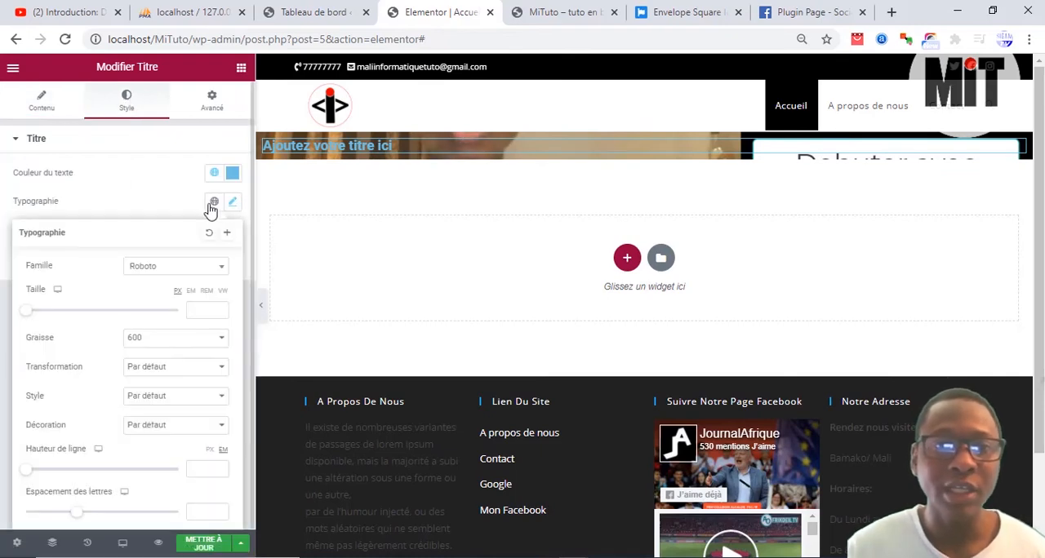
{"action": "left_click_drag", "start_coordinate": [35, 315], "coordinate": [78, 317]}
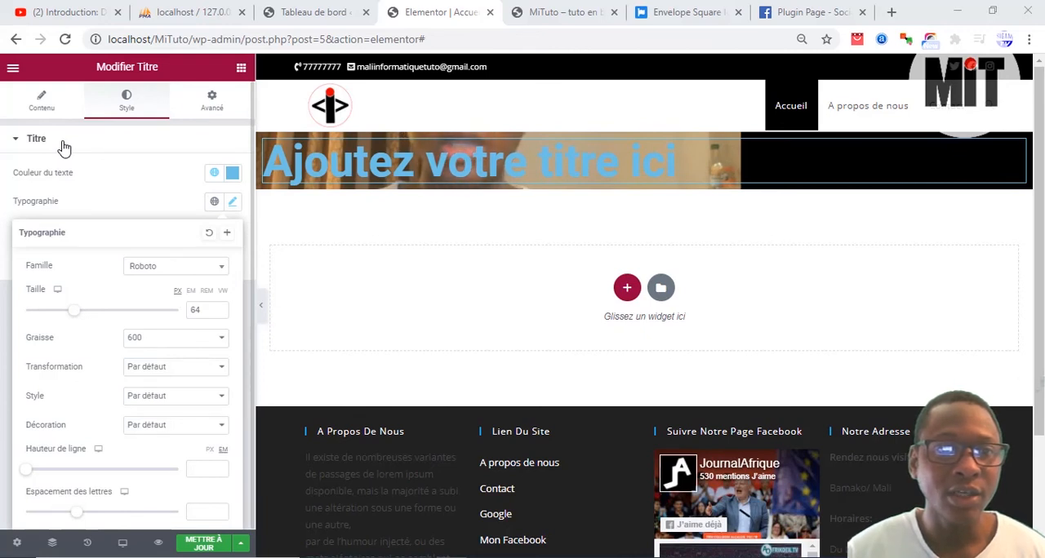
Step: Change the video section's height to Hauteur min. with a minimum height of 534 px
{"action": "mouse_move", "coordinate": [644, 129]}
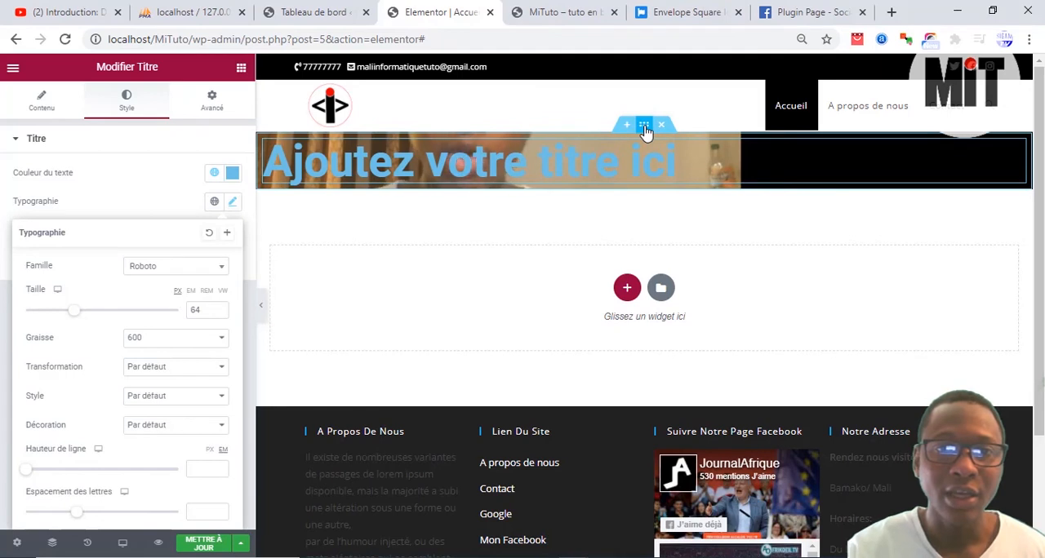
{"action": "left_click", "coordinate": [644, 129]}
{"action": "left_click", "coordinate": [41, 105]}
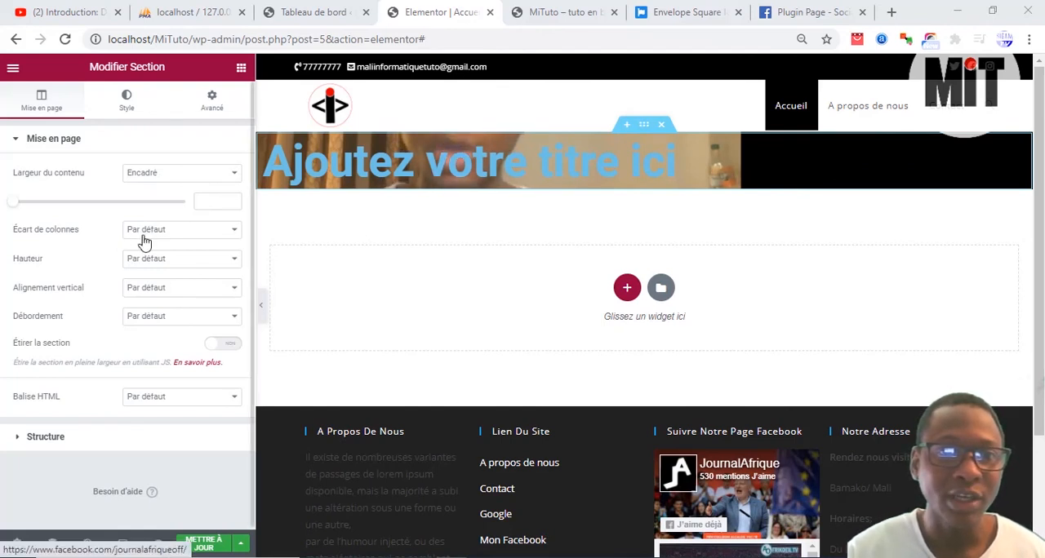
{"action": "left_click", "coordinate": [148, 262]}
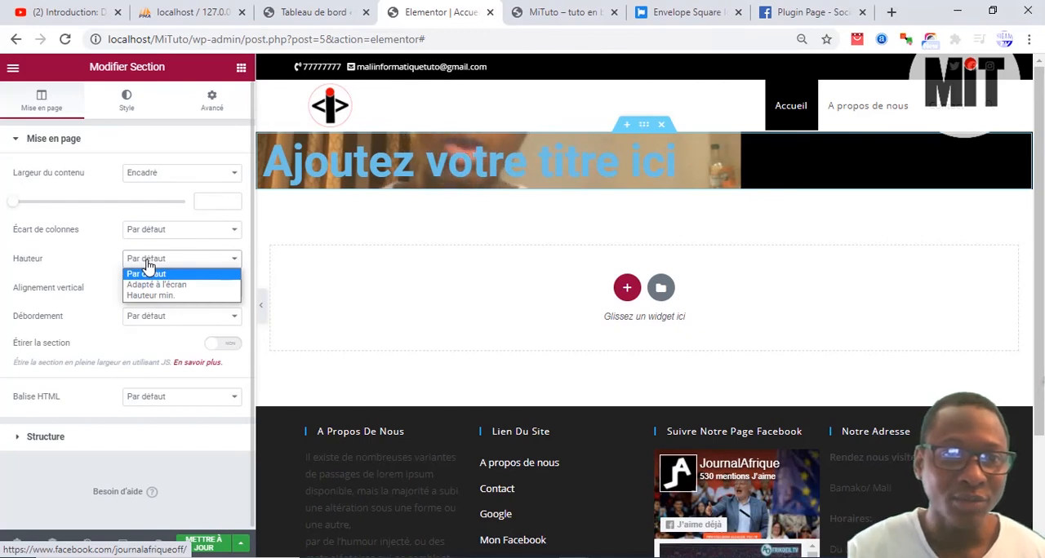
{"action": "left_click", "coordinate": [147, 296]}
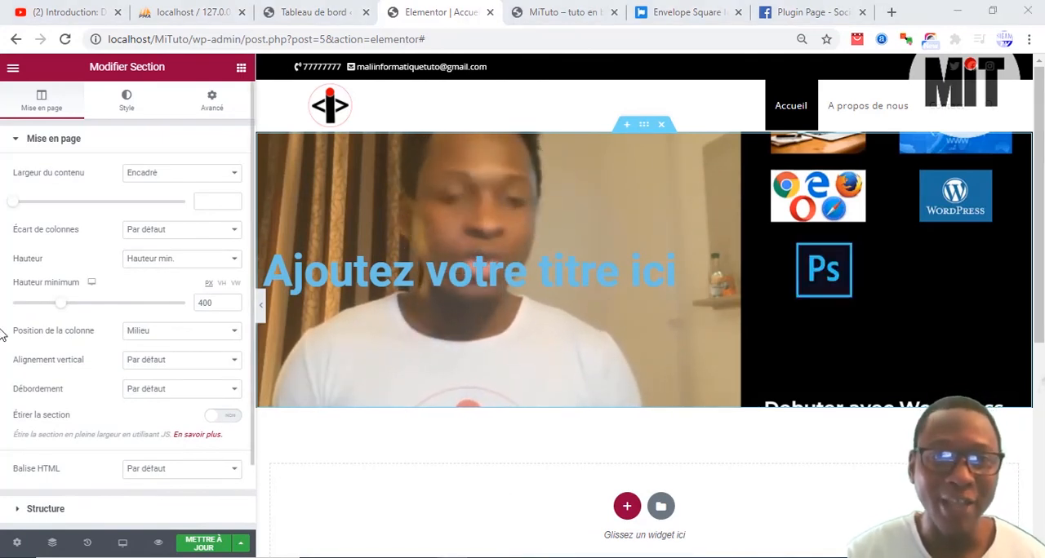
{"action": "left_click_drag", "start_coordinate": [63, 310], "coordinate": [79, 309]}
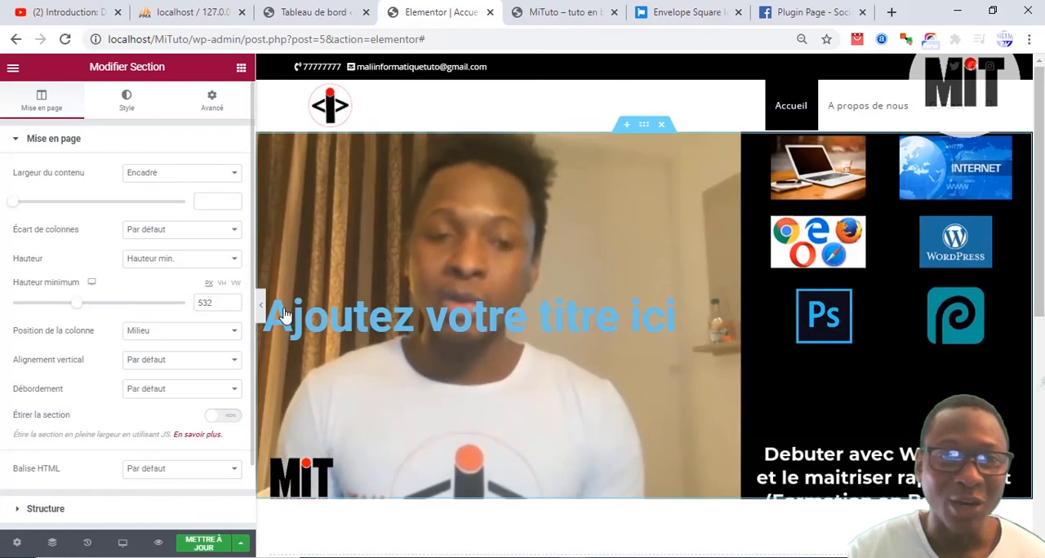
{"action": "left_click", "coordinate": [233, 303]}
{"action": "left_click", "coordinate": [233, 303]}
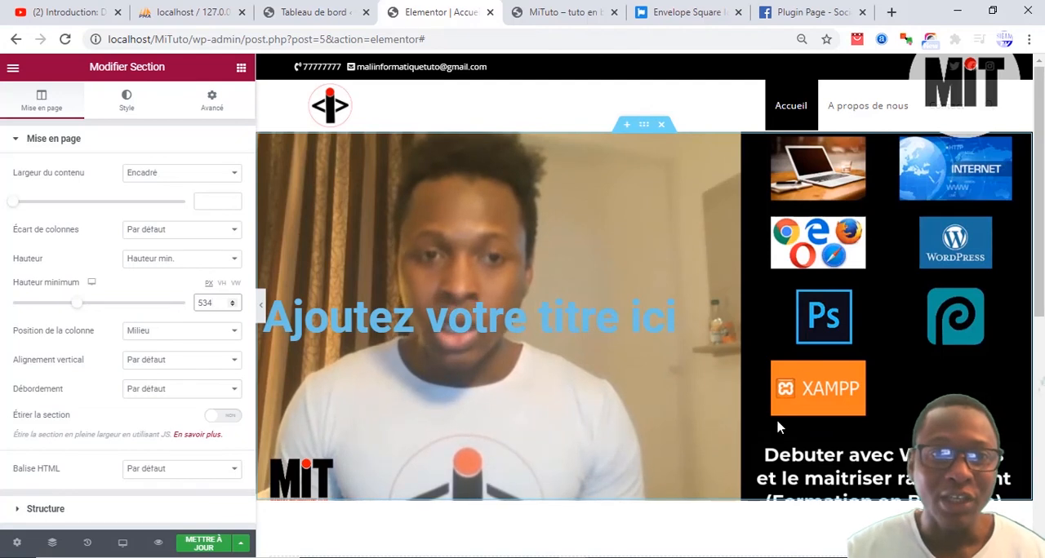
Step: Update the Accueil page, check the reloaded home page on the live MiTuto site, and return to the Elementor editor
{"action": "left_click", "coordinate": [203, 543]}
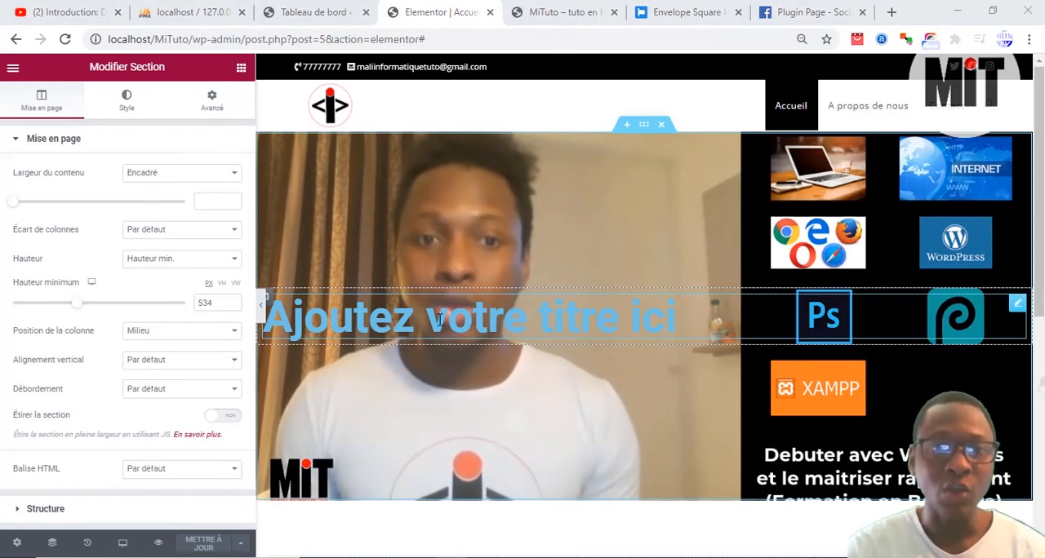
{"action": "left_click", "coordinate": [560, 12]}
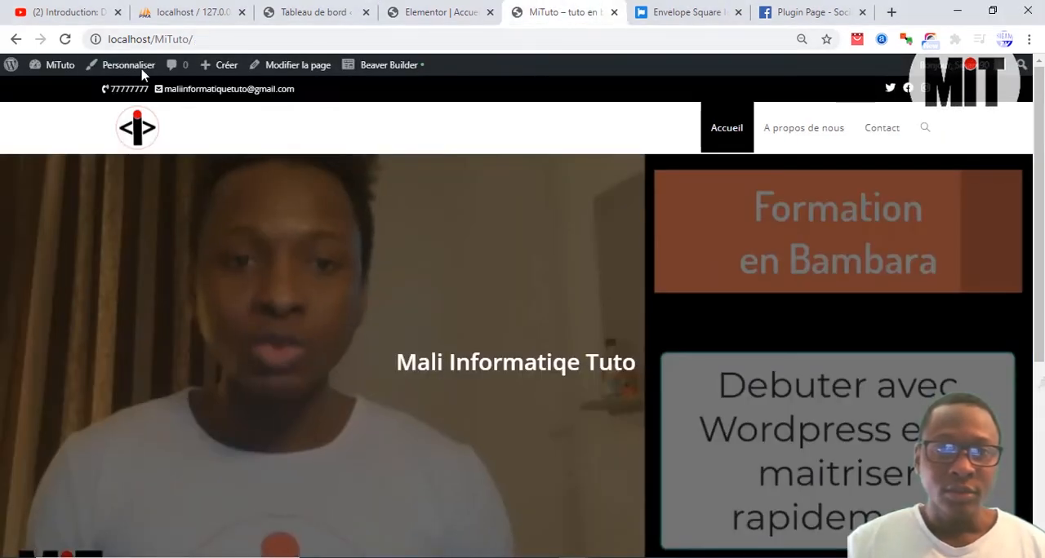
{"action": "left_click", "coordinate": [137, 135]}
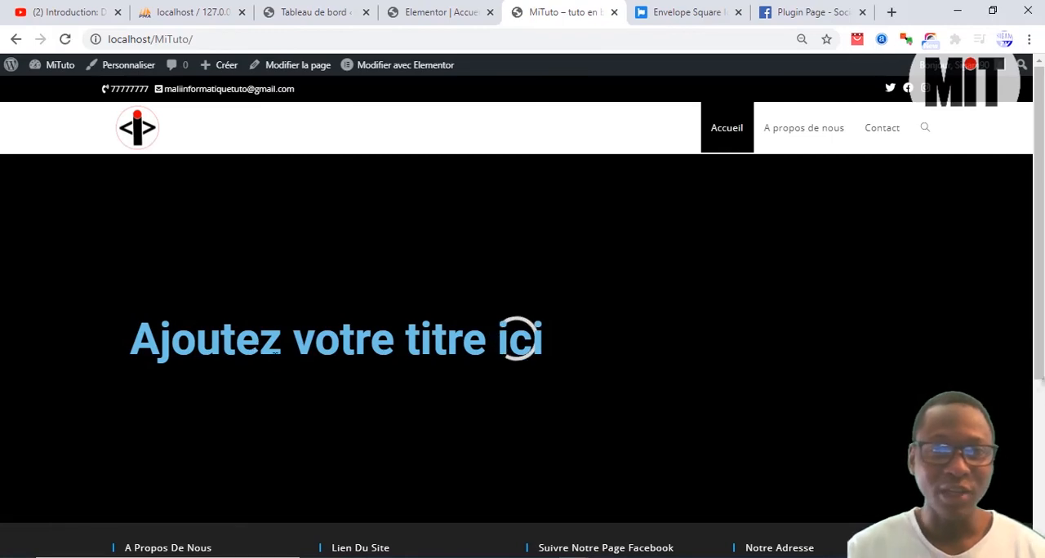
{"action": "scroll", "coordinate": [341, 351], "scroll_direction": "down", "scroll_amount": 3}
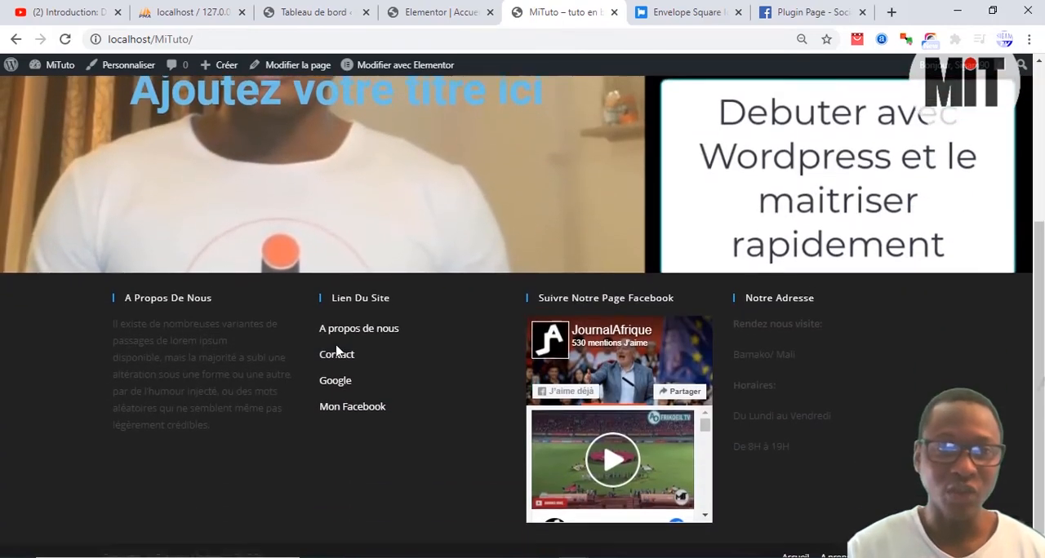
{"action": "scroll", "coordinate": [288, 343], "scroll_direction": "up", "scroll_amount": 3}
{"action": "left_click", "coordinate": [457, 11]}
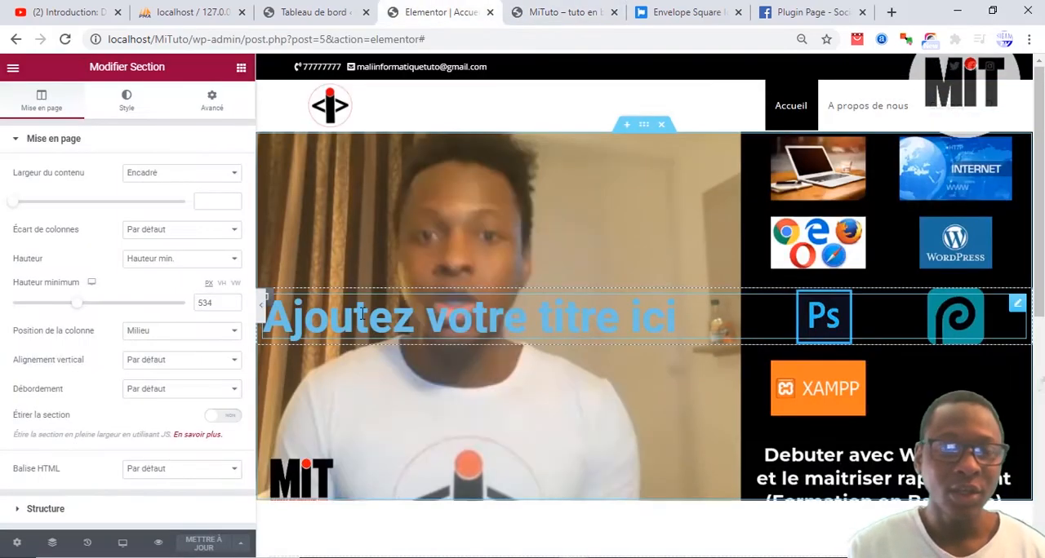
Step: Centre the title's alignment over the video section and update the page
{"action": "left_click", "coordinate": [437, 308]}
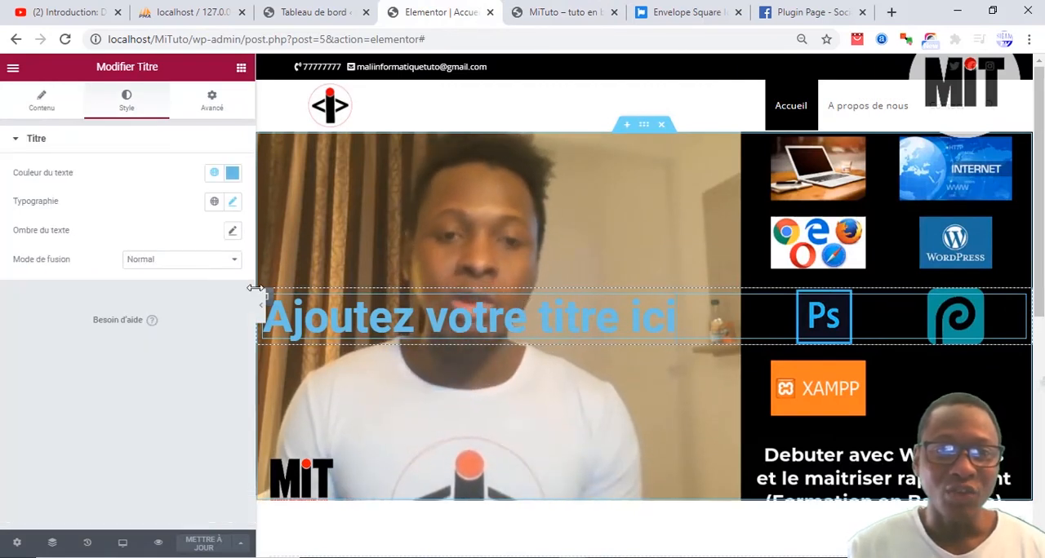
{"action": "left_click", "coordinate": [39, 99]}
{"action": "left_click", "coordinate": [196, 369]}
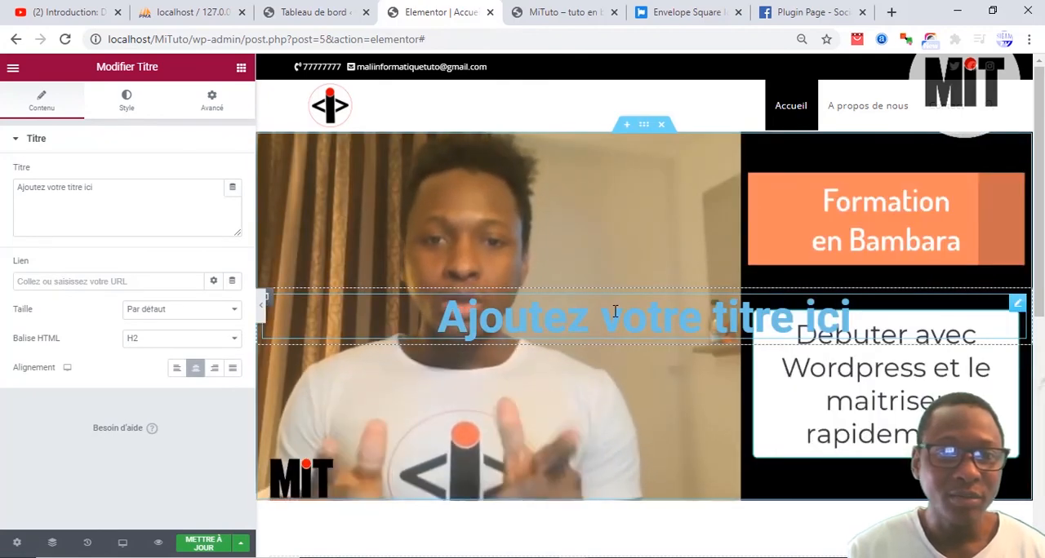
{"action": "left_click", "coordinate": [206, 544]}
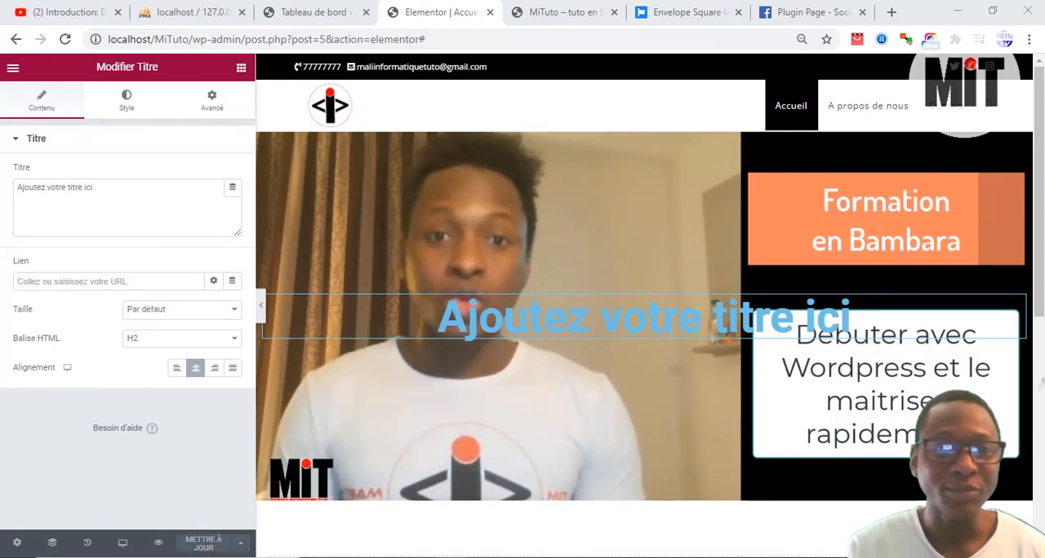
{"action": "left_click", "coordinate": [529, 12]}
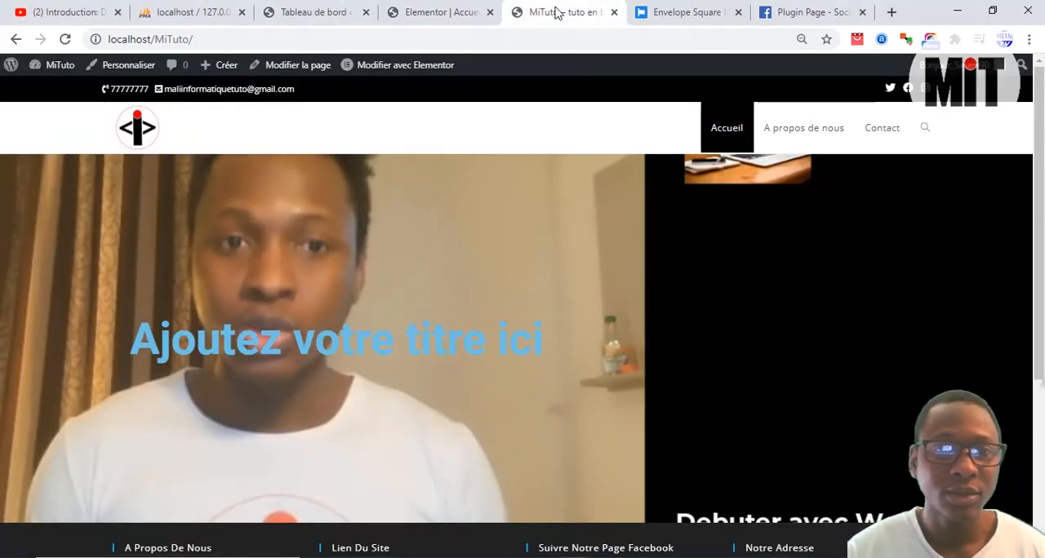
{"action": "left_click", "coordinate": [419, 11]}
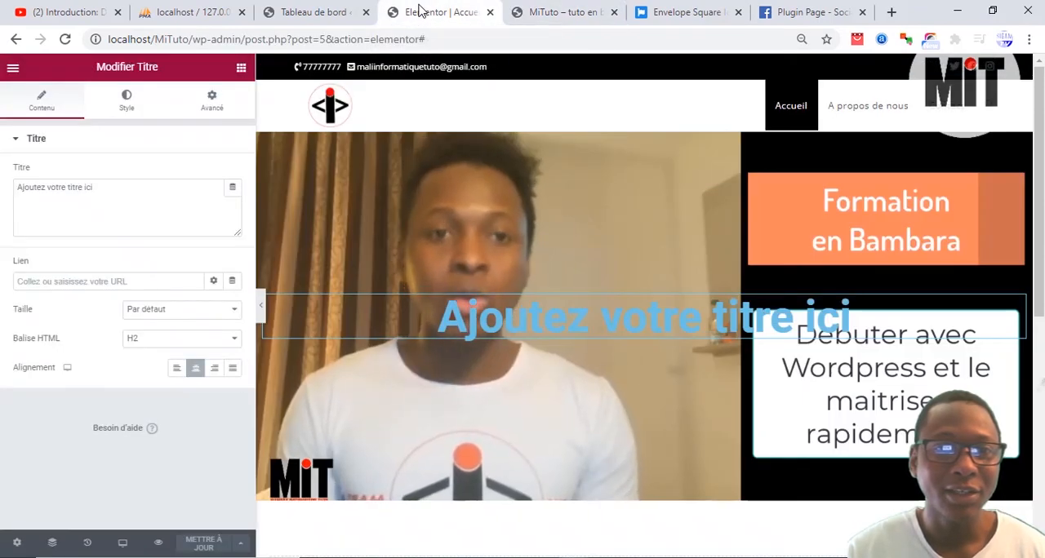
Step: Add a classic background overlay in black (#000000) with an opacity of 0,61 to the video section
{"action": "left_click", "coordinate": [645, 126]}
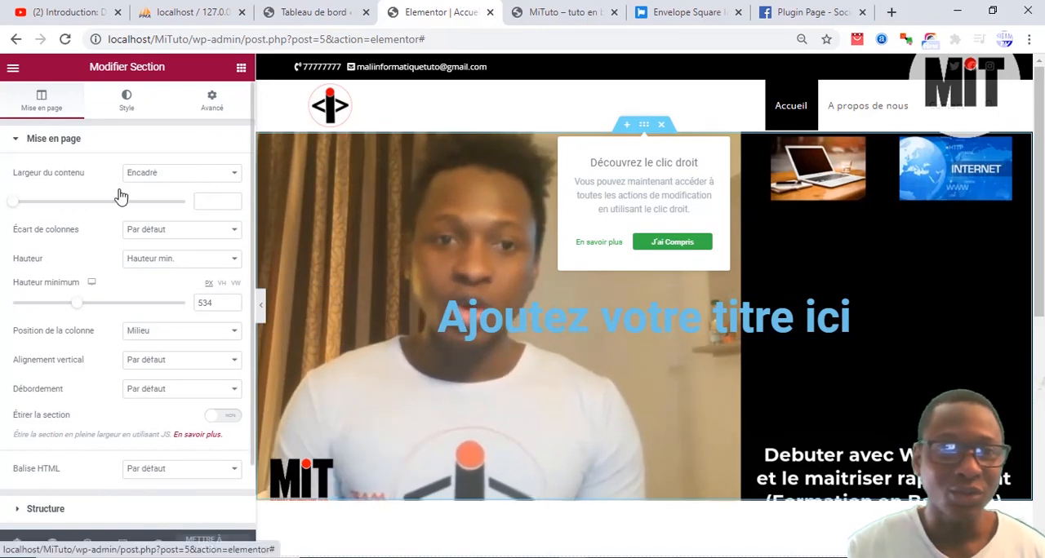
{"action": "left_click", "coordinate": [127, 98]}
{"action": "scroll", "coordinate": [126, 366], "scroll_direction": "down", "scroll_amount": 2}
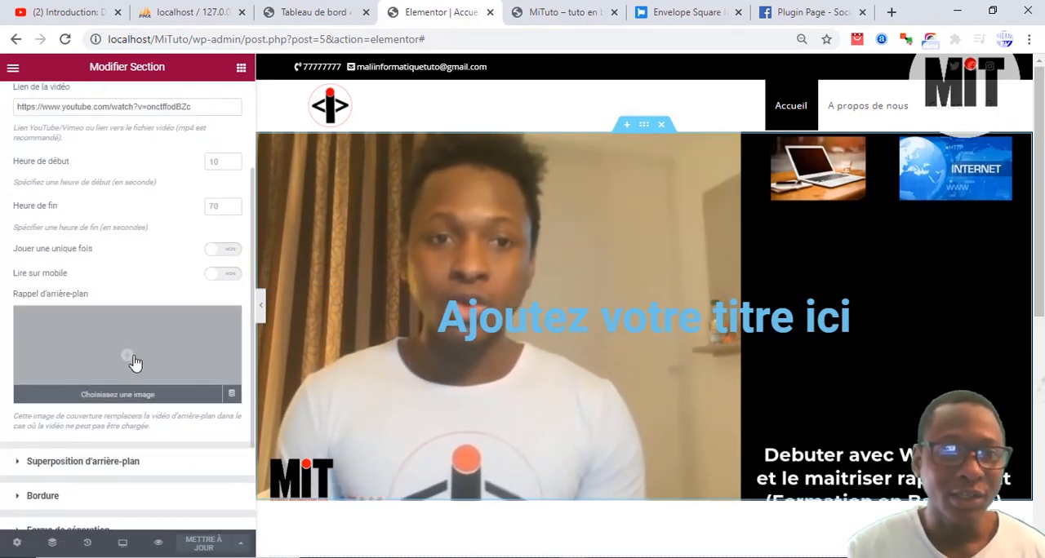
{"action": "left_click", "coordinate": [135, 458]}
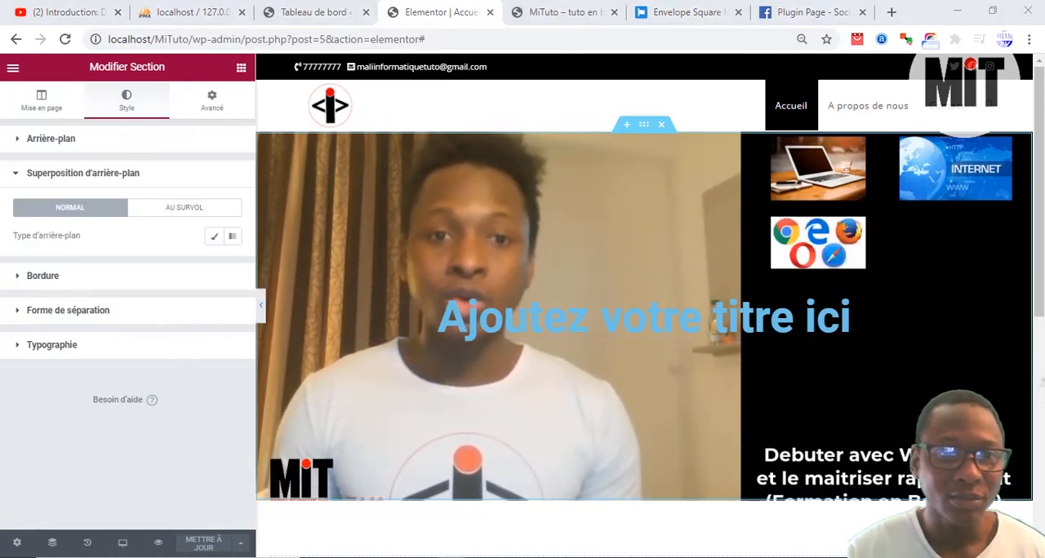
{"action": "left_click", "coordinate": [214, 236]}
{"action": "scroll", "coordinate": [147, 335], "scroll_direction": "down", "scroll_amount": 1}
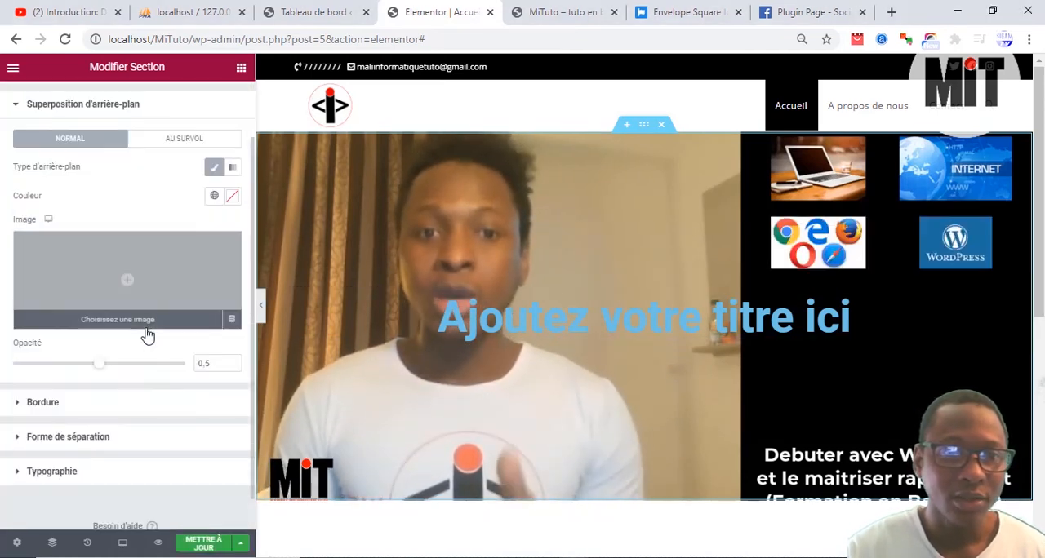
{"action": "left_click", "coordinate": [232, 196]}
{"action": "left_click", "coordinate": [74, 363]}
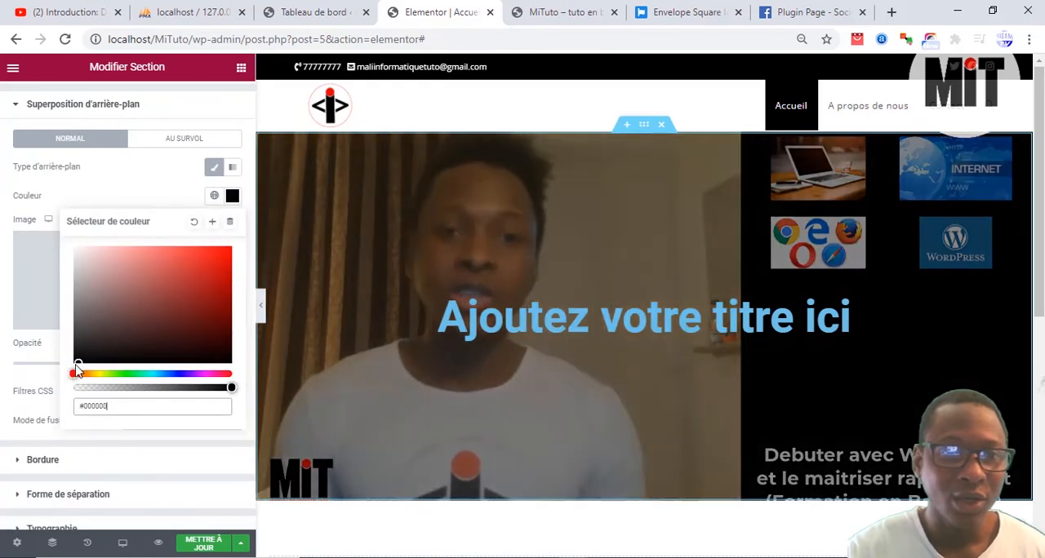
{"action": "left_click", "coordinate": [29, 388]}
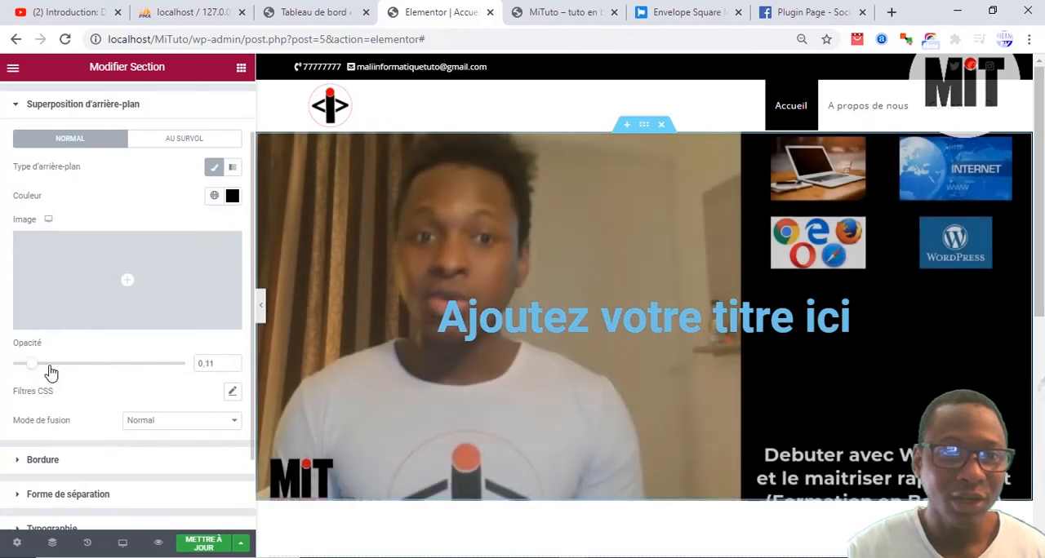
{"action": "mouse_move", "coordinate": [98, 363]}
{"action": "left_mouse_down"}
{"action": "mouse_move", "coordinate": [174, 368]}
{"action": "mouse_move", "coordinate": [42, 373]}
{"action": "mouse_move", "coordinate": [117, 373]}
{"action": "mouse_move", "coordinate": [84, 378]}
{"action": "left_mouse_up"}
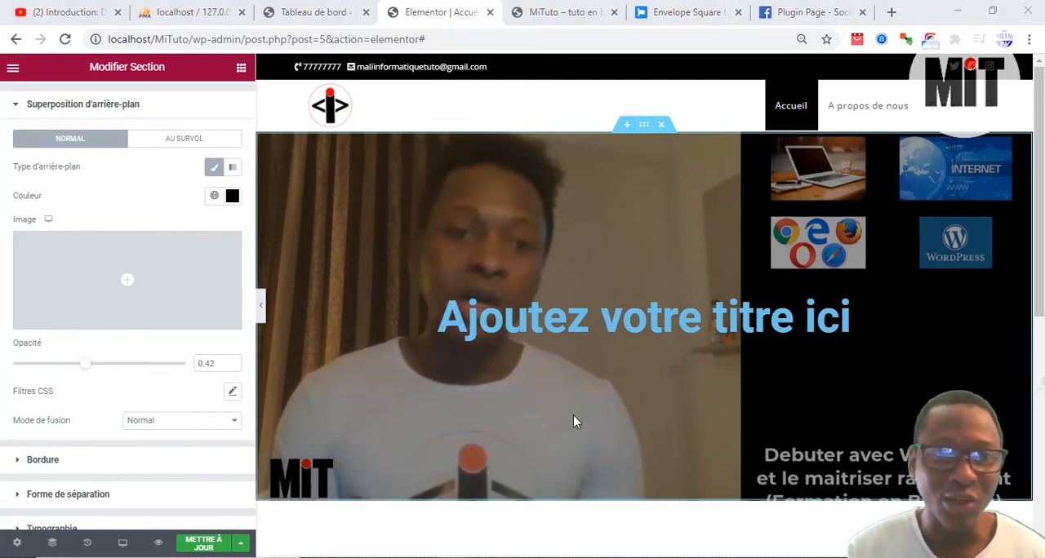
{"action": "left_click_drag", "start_coordinate": [88, 369], "coordinate": [128, 370]}
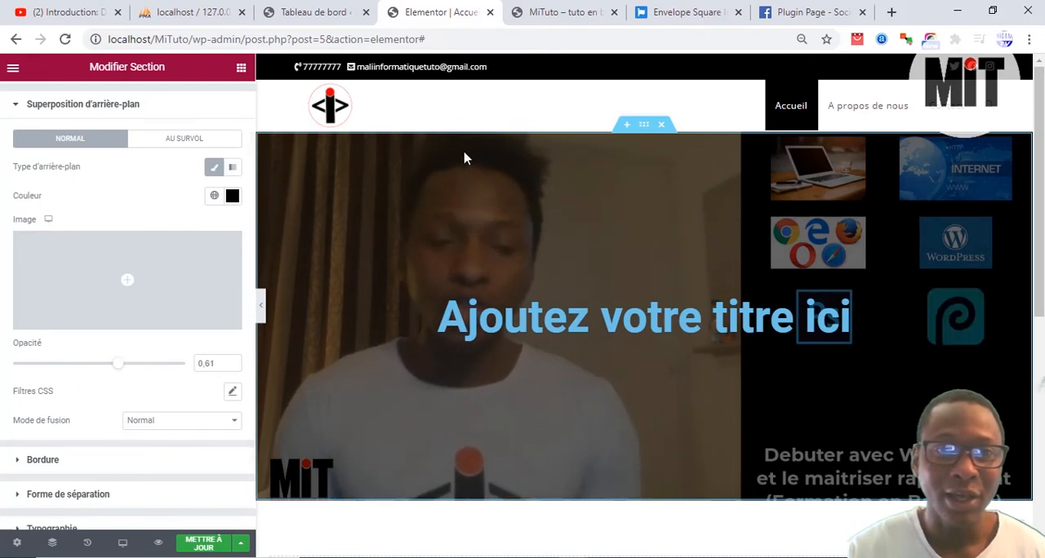
Step: Browse the Elementor widget library and search it for "googl"
{"action": "left_click", "coordinate": [241, 69]}
{"action": "scroll", "coordinate": [114, 327], "scroll_direction": "down", "scroll_amount": 5}
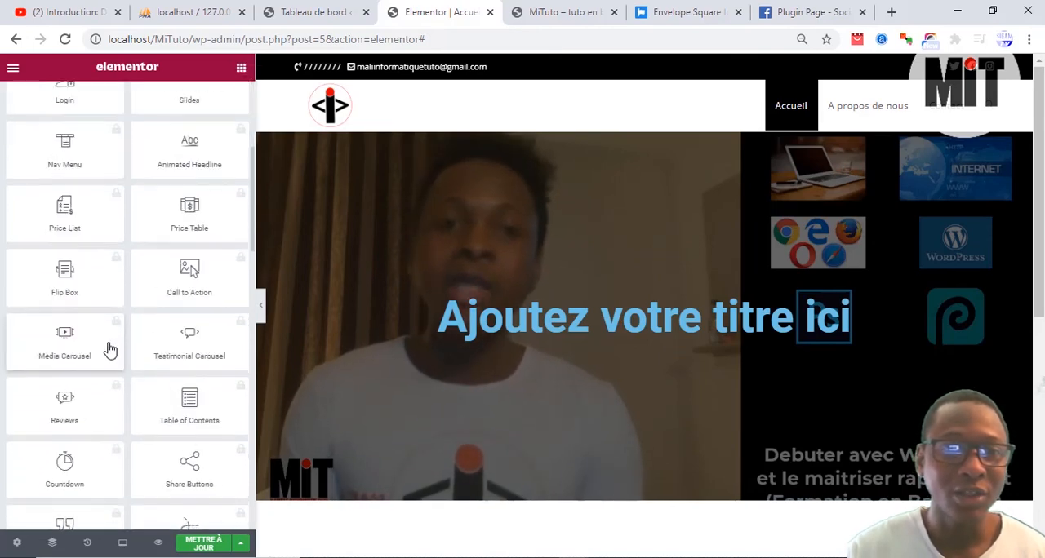
{"action": "scroll", "coordinate": [98, 278], "scroll_direction": "up", "scroll_amount": 1}
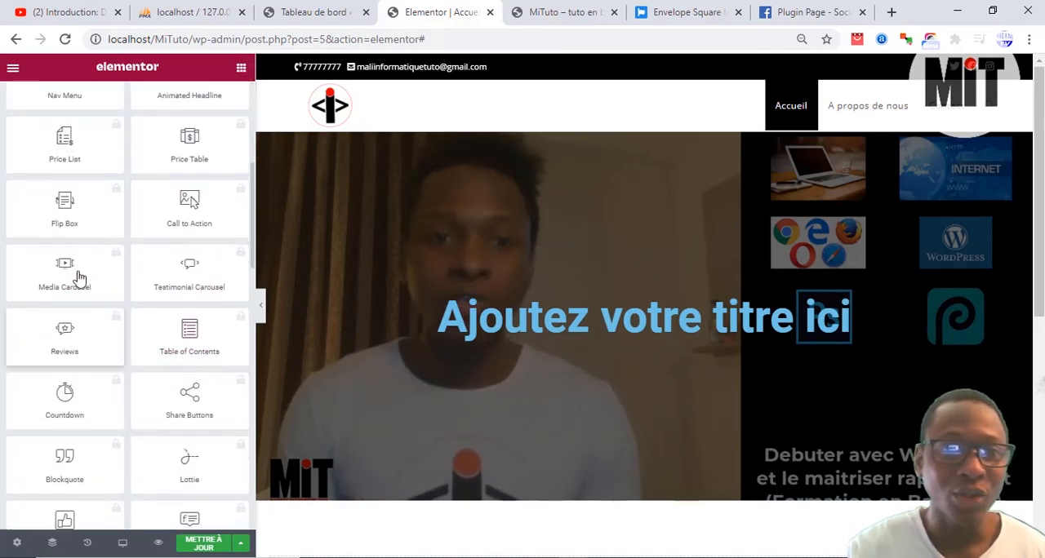
{"action": "scroll", "coordinate": [98, 327], "scroll_direction": "up", "scroll_amount": 1}
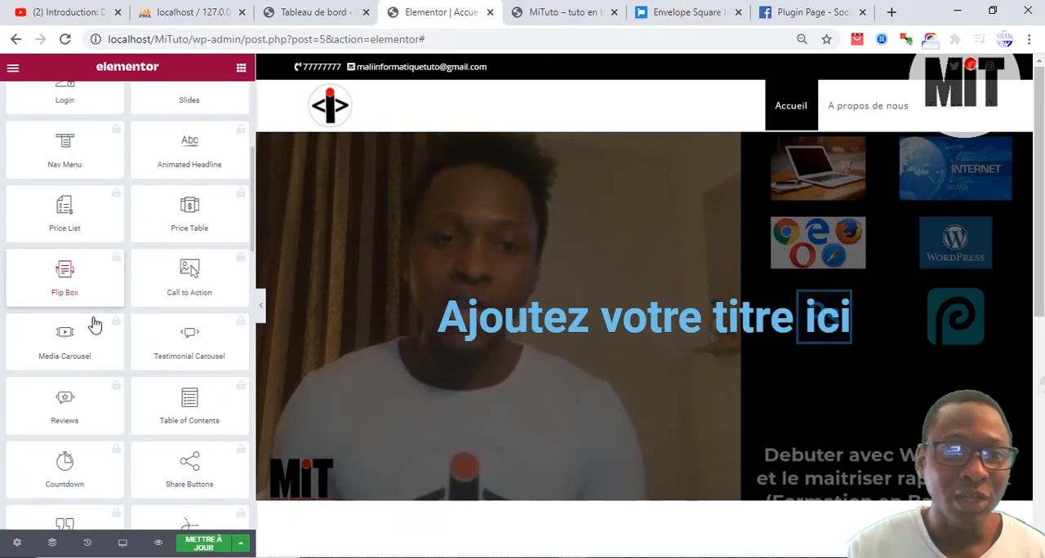
{"action": "scroll", "coordinate": [106, 325], "scroll_direction": "up", "scroll_amount": 4}
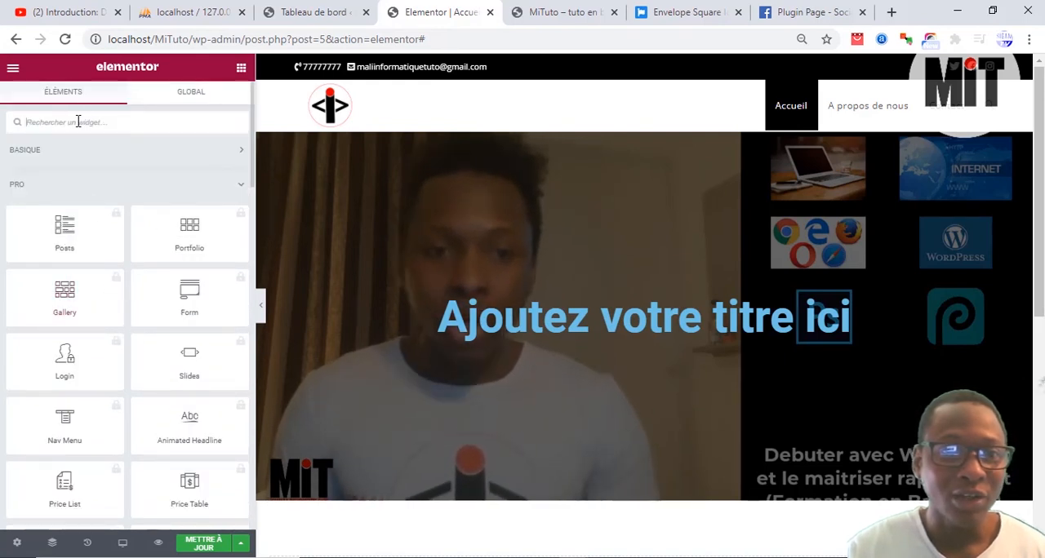
{"action": "left_click", "coordinate": [77, 122]}
{"action": "type", "text": "googl"}
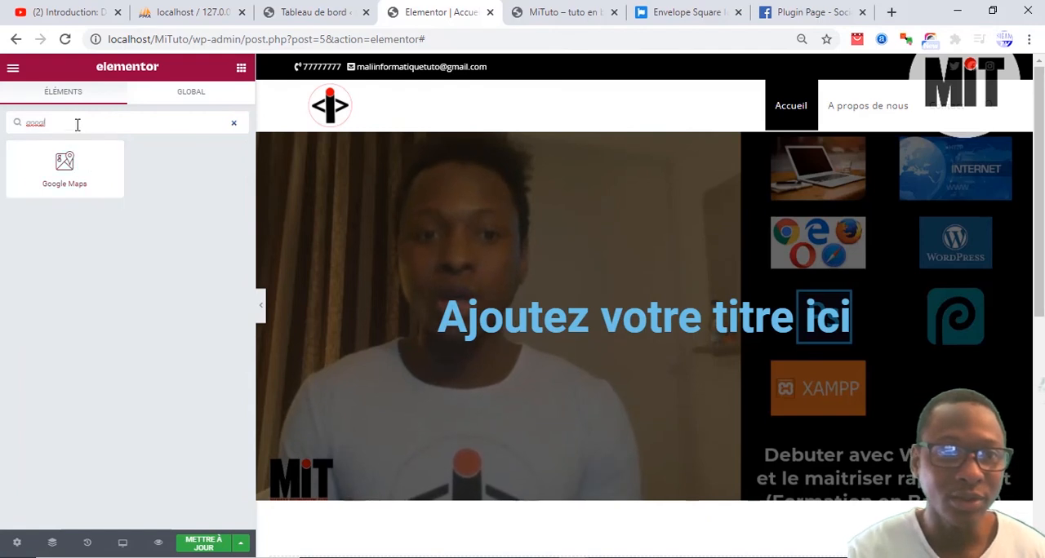
Step: Search the widgets for "prog" and add a Barre de progression widget in a new section below the video section
{"action": "left_click_drag", "start_coordinate": [77, 123], "coordinate": [2, 129]}
{"action": "type", "text": "progr"}
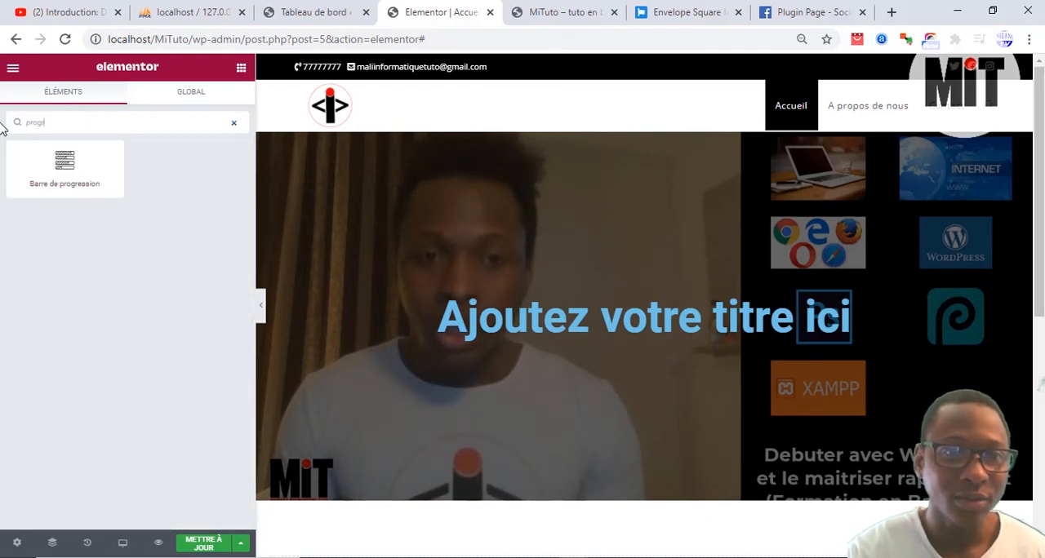
{"action": "left_click_drag", "start_coordinate": [65, 168], "coordinate": [576, 413]}
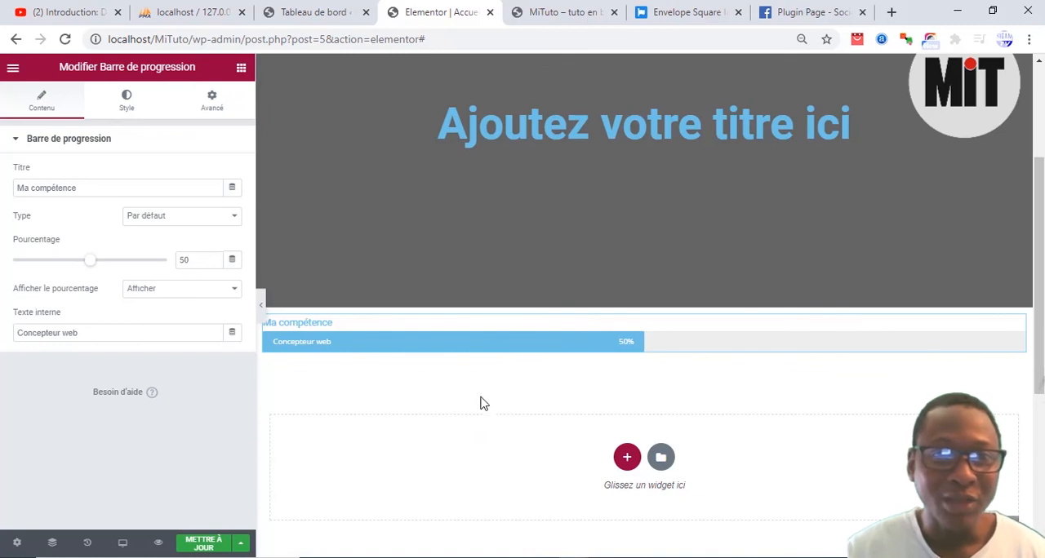
Step: Search the widget library for "table" and look over the page layout around the progress bar
{"action": "left_click", "coordinate": [241, 69]}
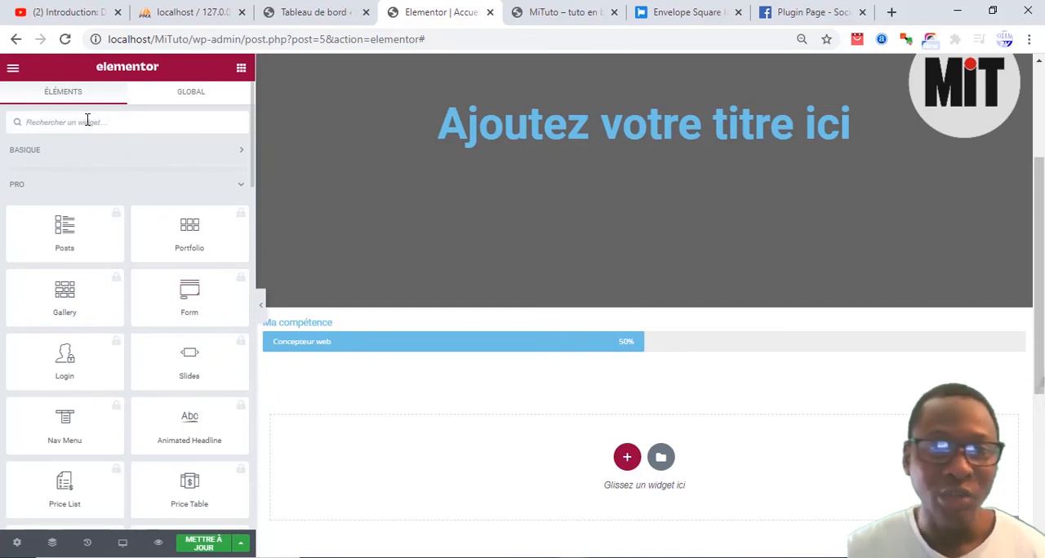
{"action": "type", "text": "table"}
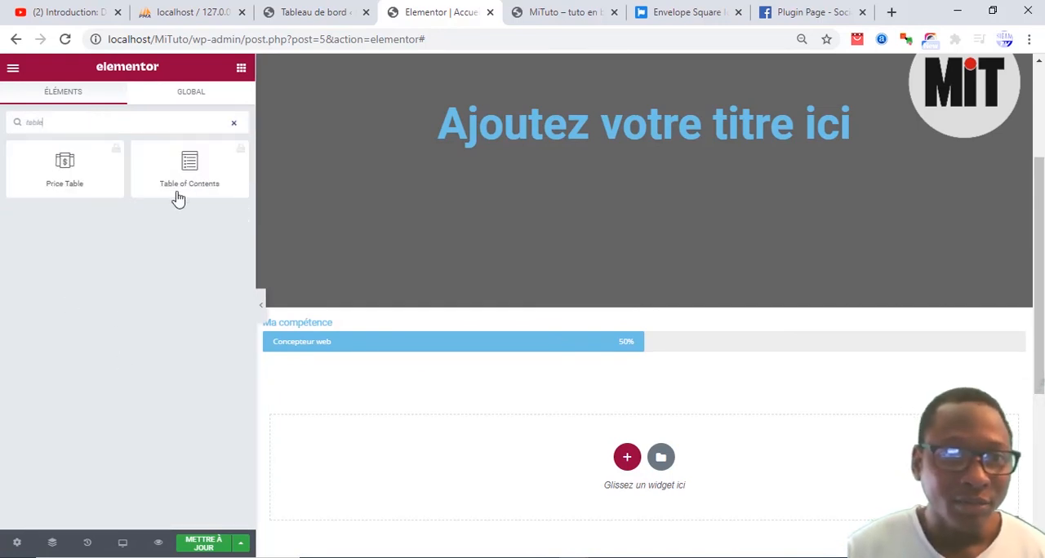
{"action": "left_click", "coordinate": [92, 176]}
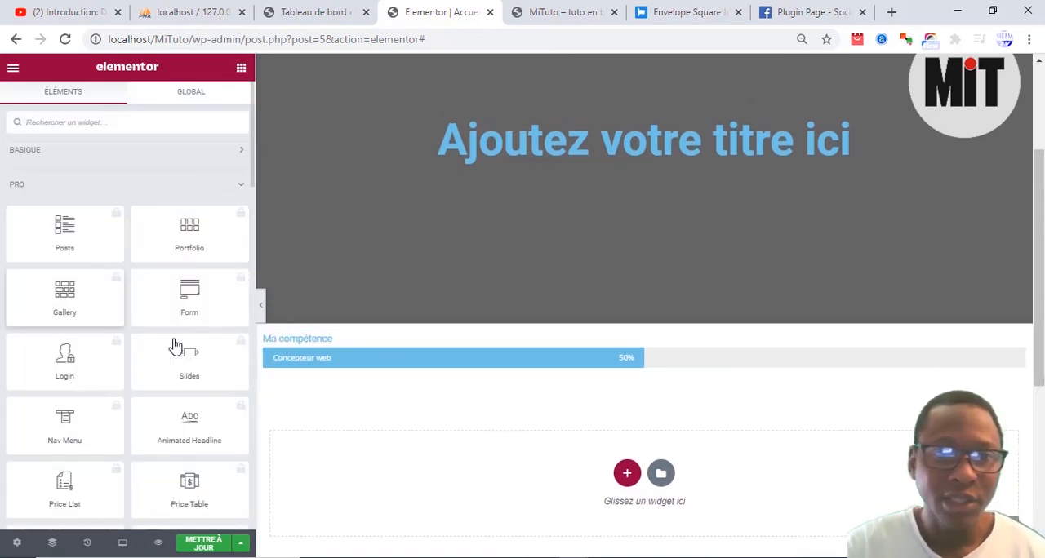
{"action": "scroll", "coordinate": [523, 393], "scroll_direction": "down", "scroll_amount": 3}
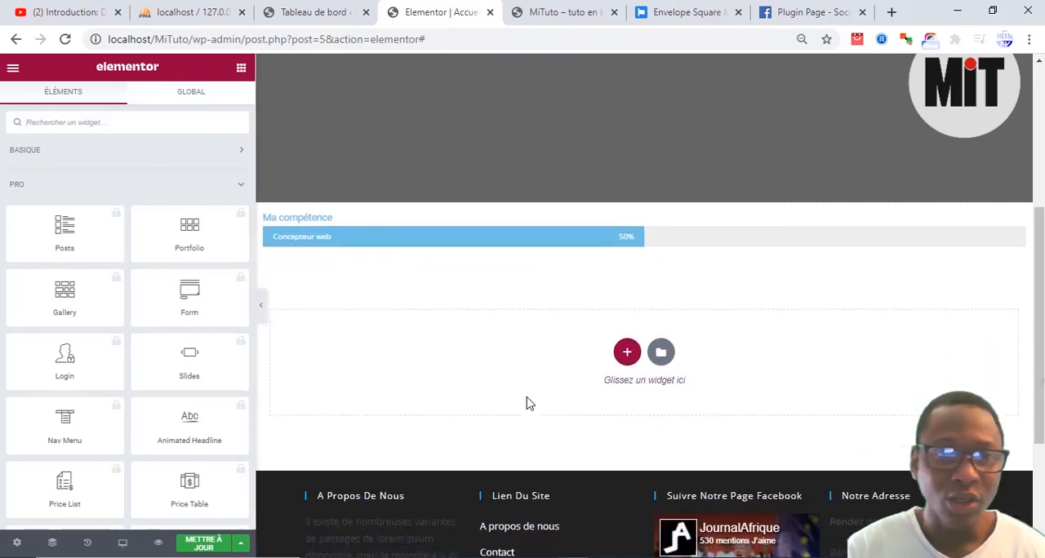
{"action": "scroll", "coordinate": [527, 400], "scroll_direction": "up", "scroll_amount": 5}
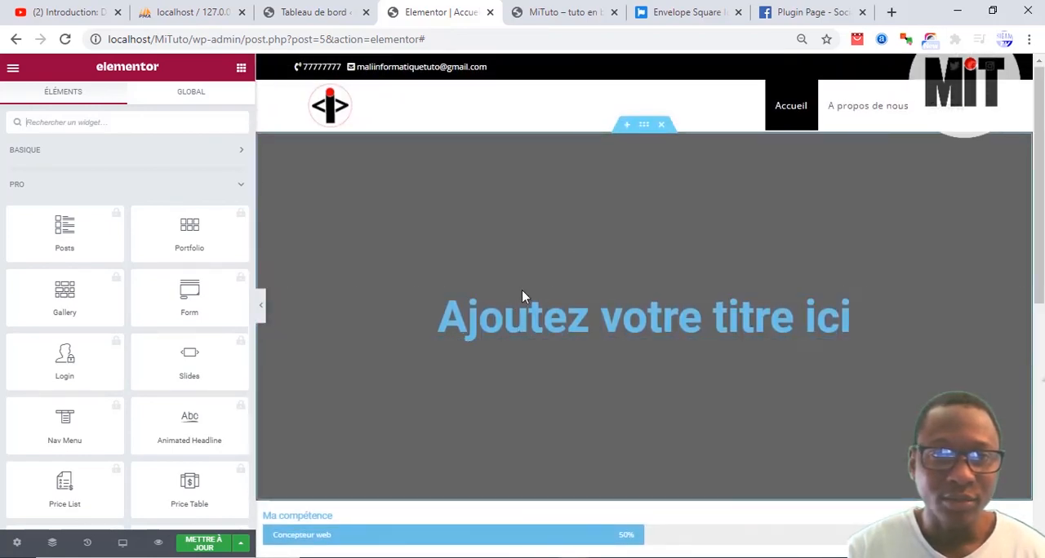
Step: Switch to the live MiTuto site, reload the home page and check the new progress bar below the video section
{"action": "key", "text": "ctrl+Tab"}
{"action": "scroll", "coordinate": [180, 171], "scroll_direction": "down", "scroll_amount": 3}
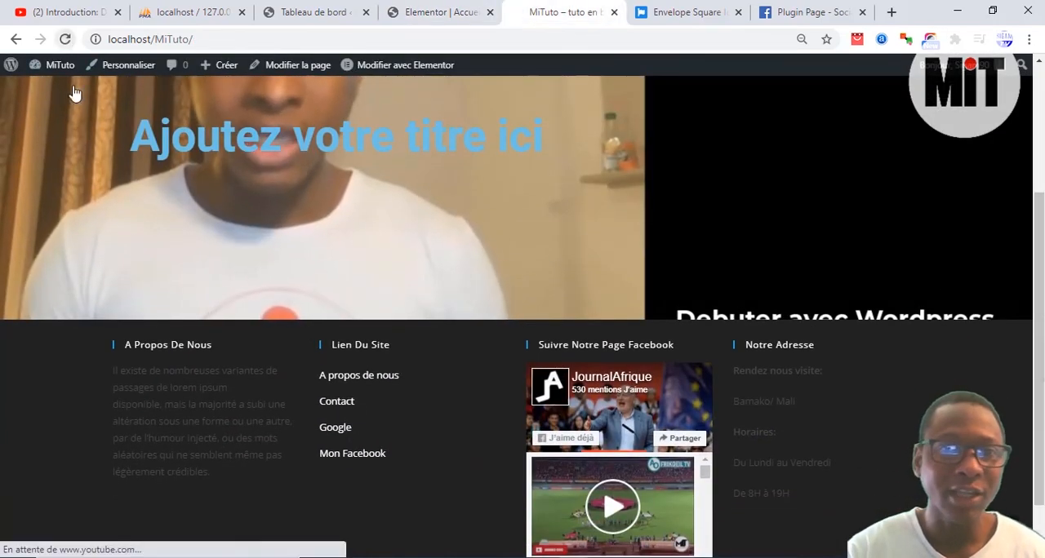
{"action": "scroll", "coordinate": [316, 360], "scroll_direction": "down", "scroll_amount": 1}
{"action": "left_click", "coordinate": [320, 372]}
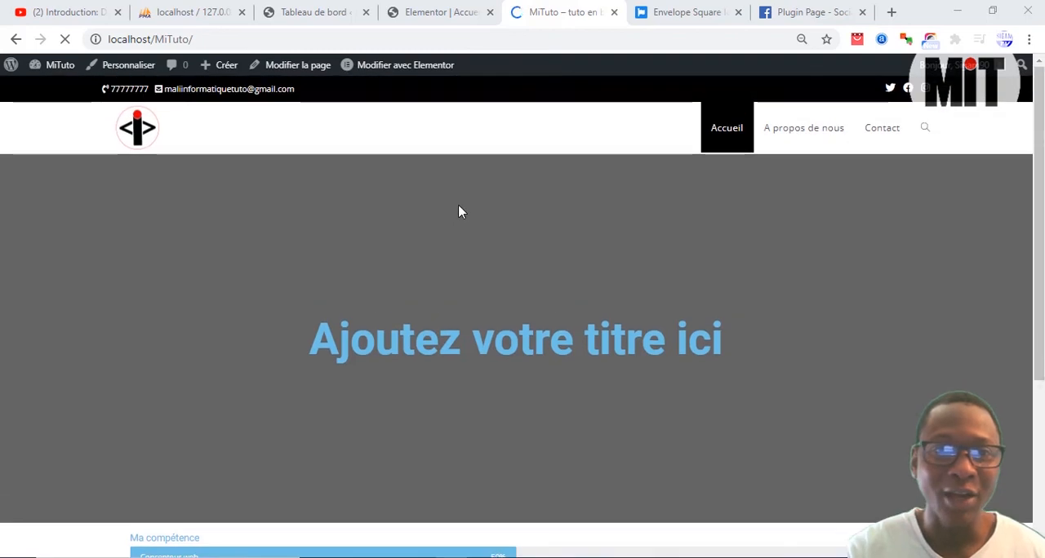
{"action": "scroll", "coordinate": [459, 237], "scroll_direction": "down", "scroll_amount": 1}
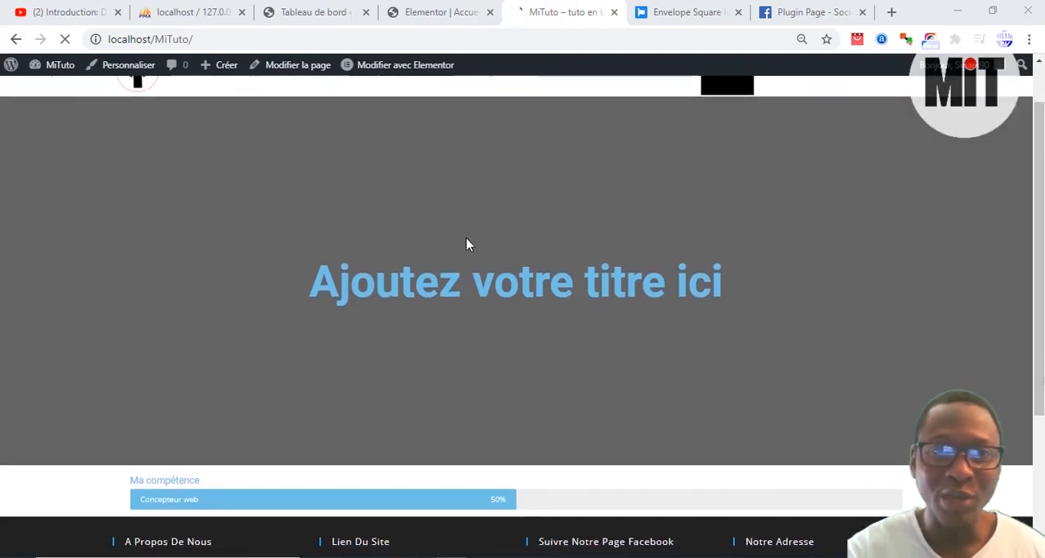
Step: Return to the Elementor editor and set the "Ma compétence" progress bar's percentage to 87
{"action": "left_click", "coordinate": [429, 11]}
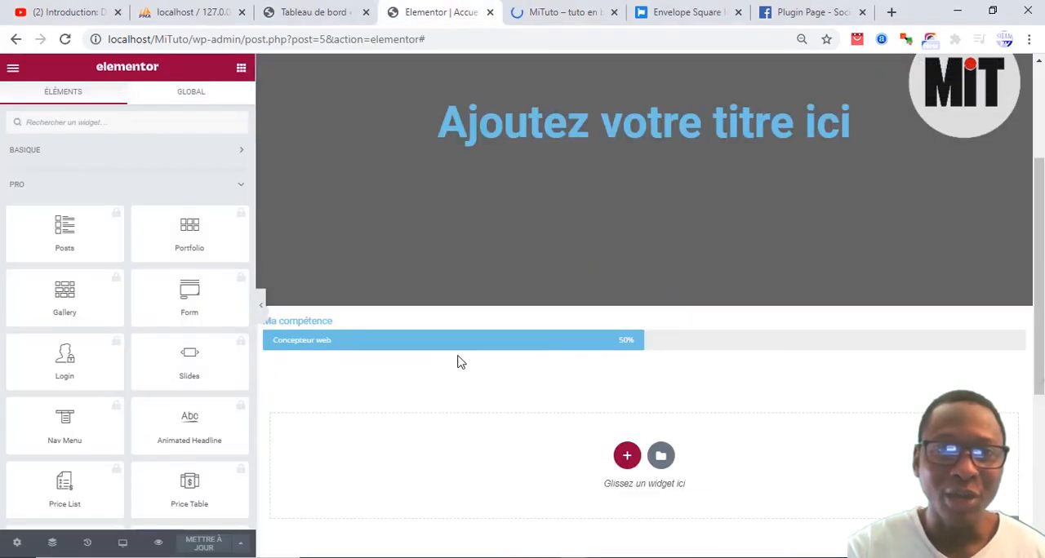
{"action": "right_click", "coordinate": [600, 342]}
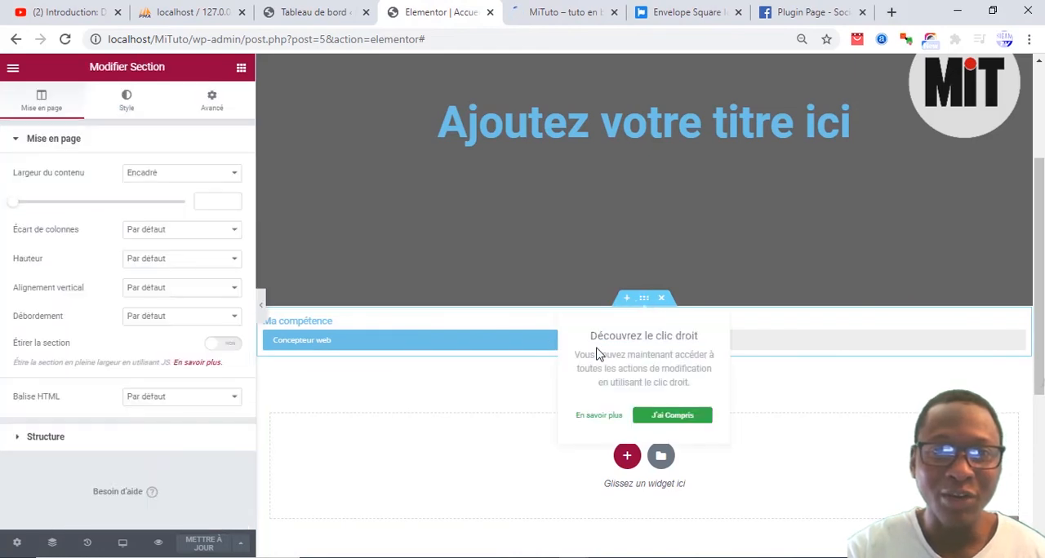
{"action": "left_click", "coordinate": [361, 343]}
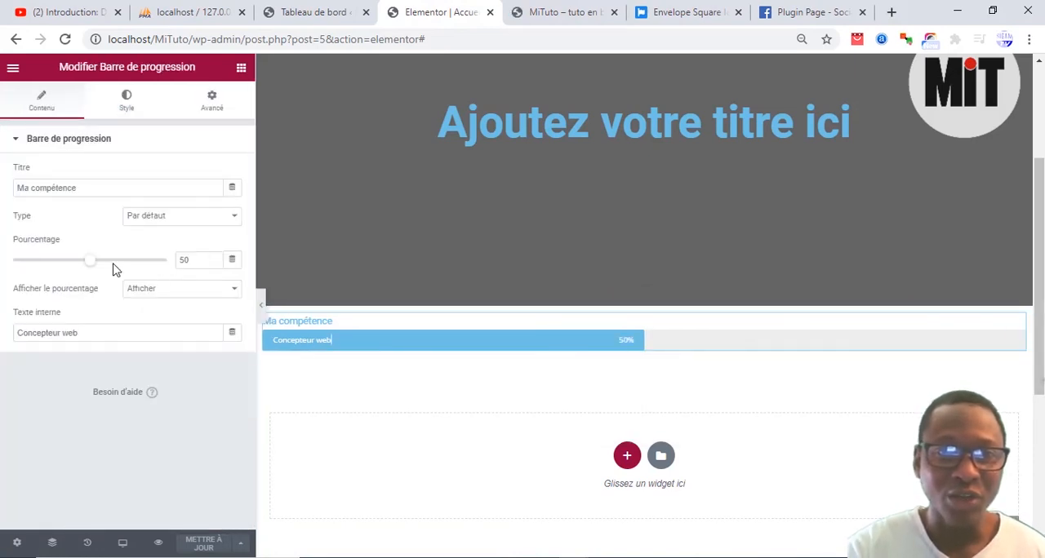
{"action": "left_click_drag", "start_coordinate": [90, 266], "coordinate": [145, 268]}
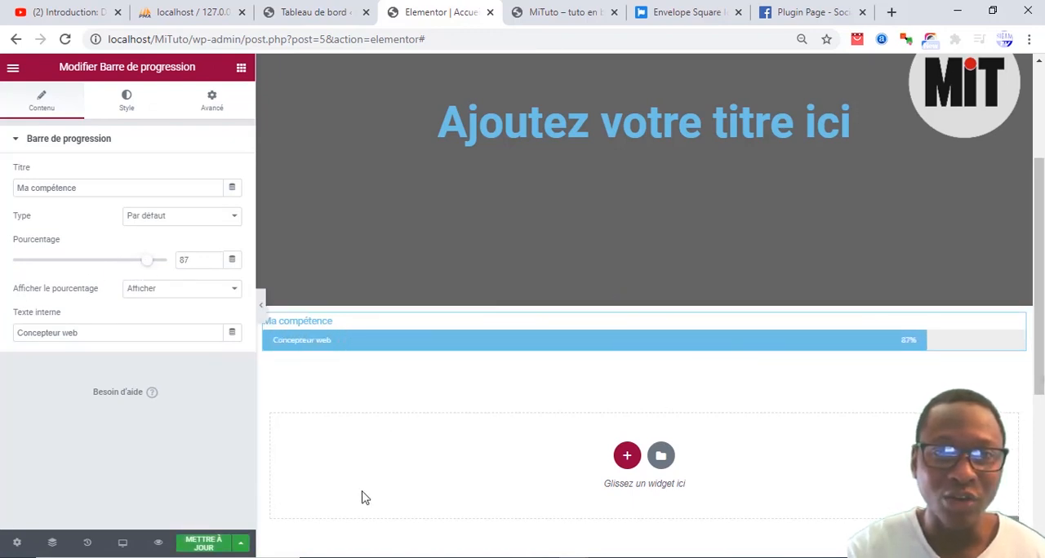
Step: Reload the live MiTuto home page and check the progress bar's changed percentage
{"action": "left_click", "coordinate": [516, 8]}
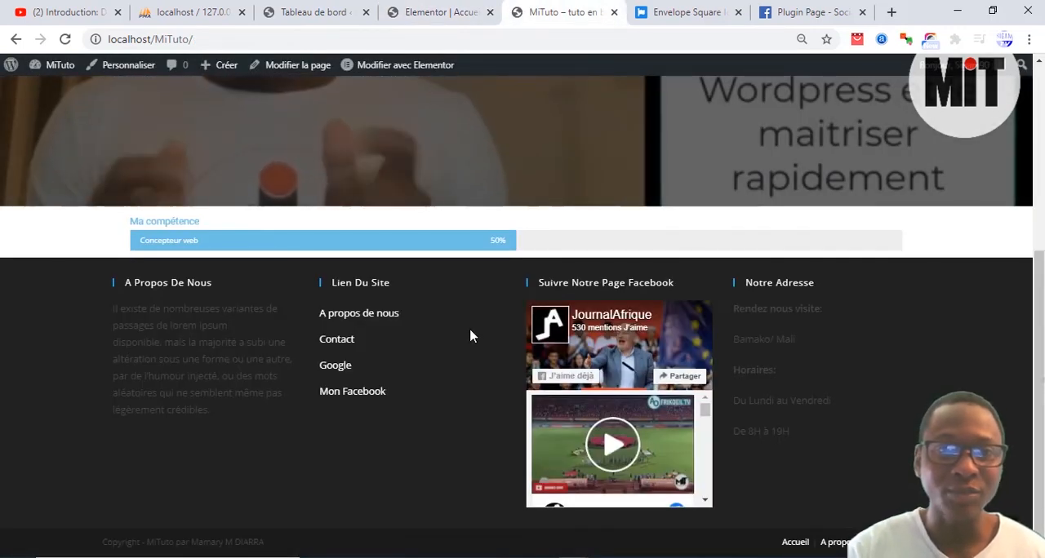
{"action": "scroll", "coordinate": [472, 335], "scroll_direction": "up", "scroll_amount": 1}
{"action": "left_click", "coordinate": [70, 41]}
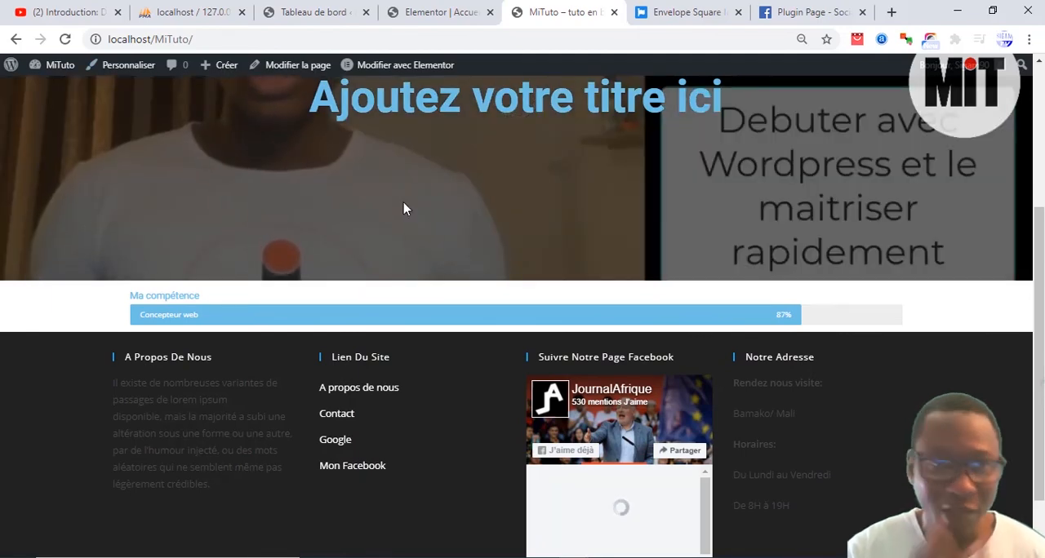
{"action": "scroll", "coordinate": [435, 216], "scroll_direction": "up", "scroll_amount": 3}
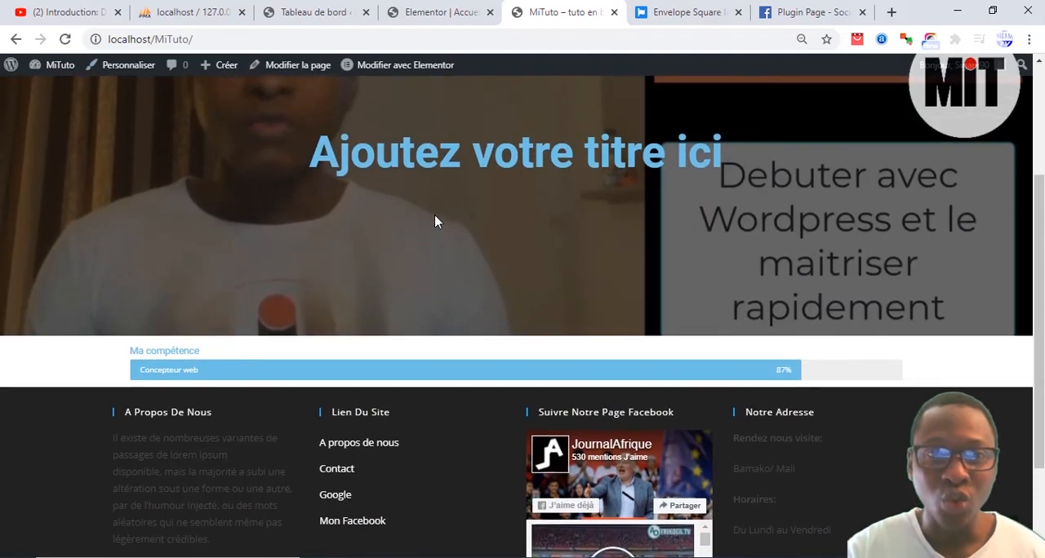